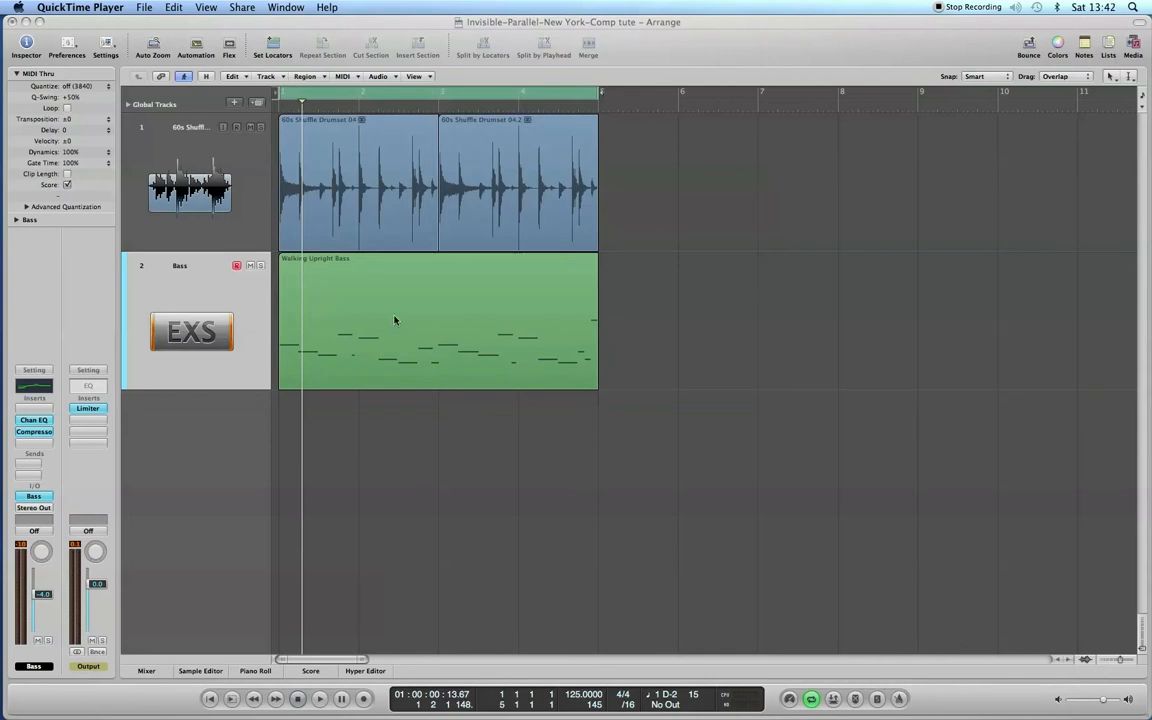
Step: Audition the loop and mute the Bass track in the mixer so that only the drums play
{"action": "left_click", "coordinate": [320, 700]}
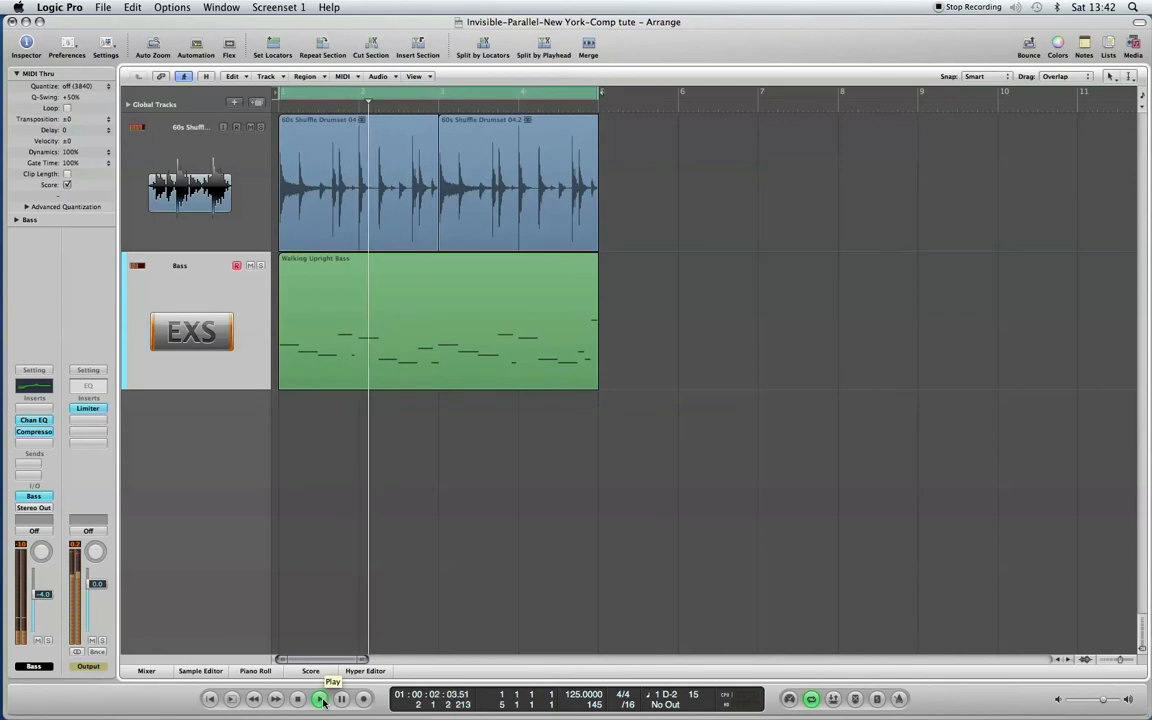
{"action": "left_click", "coordinate": [146, 671]}
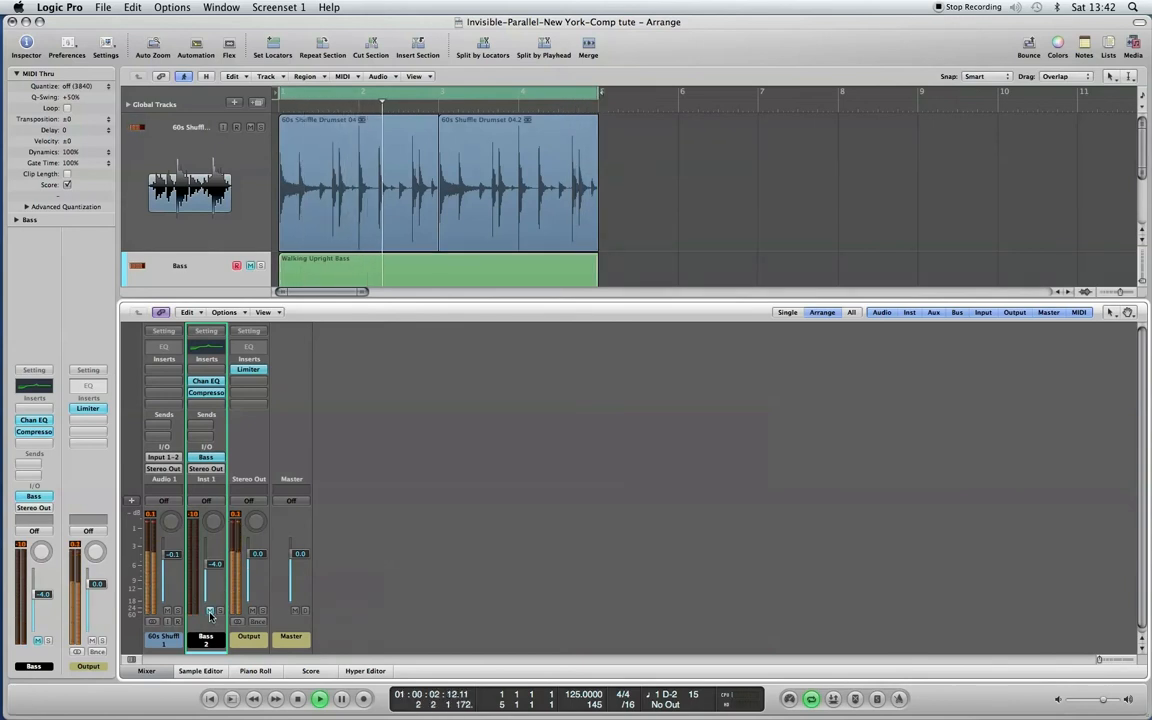
{"action": "left_click", "coordinate": [296, 700]}
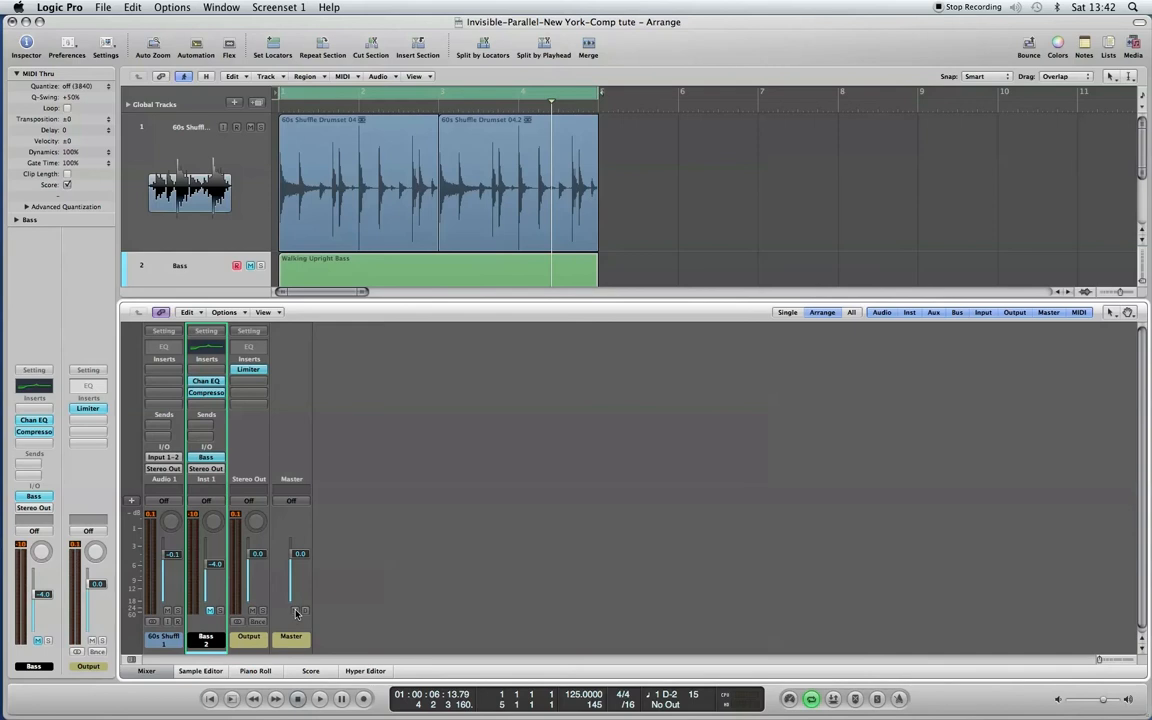
{"action": "left_click", "coordinate": [146, 671]}
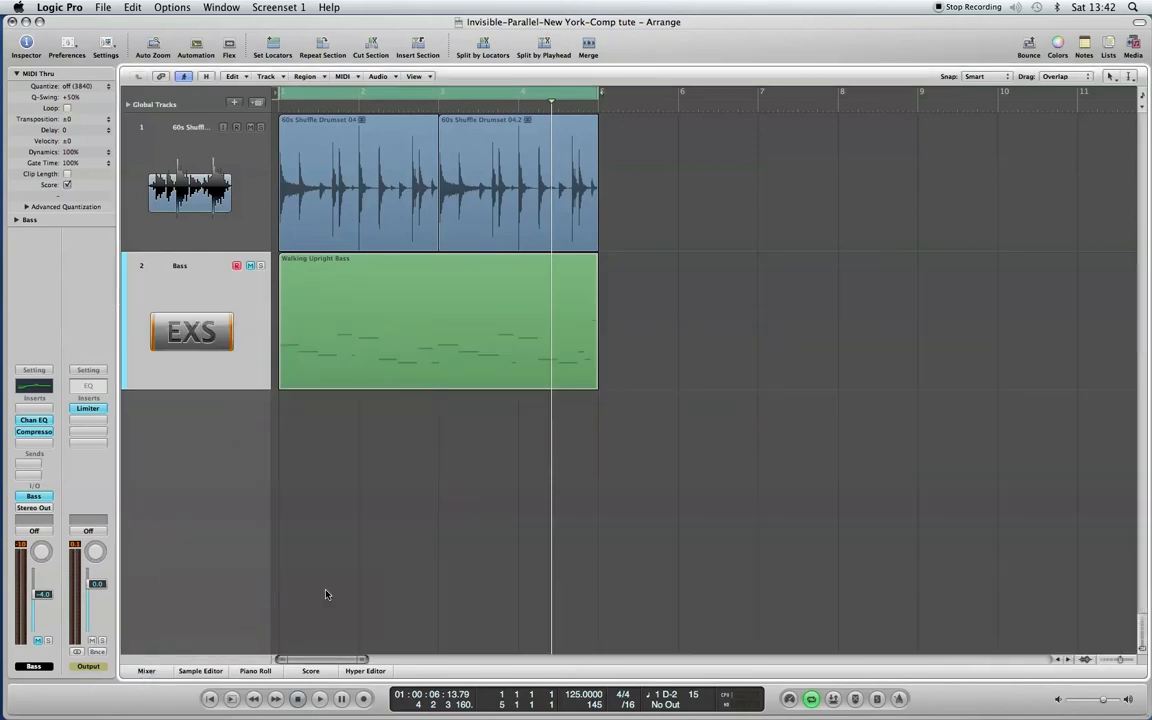
Step: Create a new track with duplicate settings from the drum track and copy both 60s Shuffle Drumset regions onto it
{"action": "left_click", "coordinate": [178, 198]}
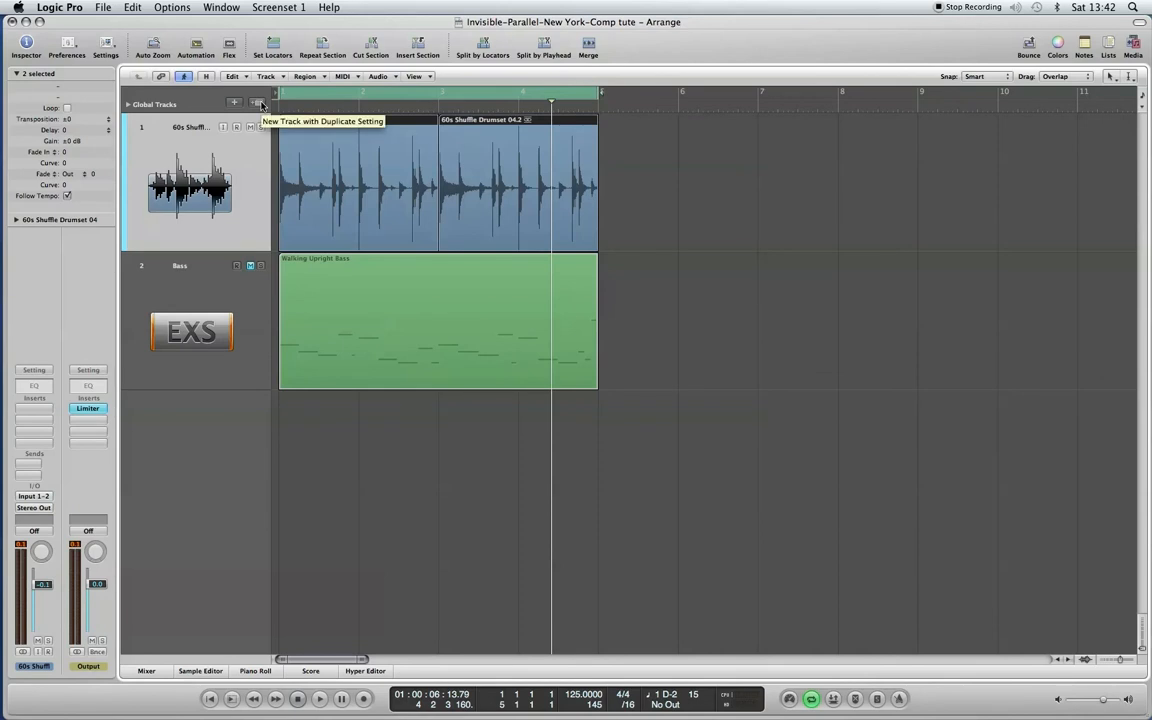
{"action": "left_click", "coordinate": [260, 103]}
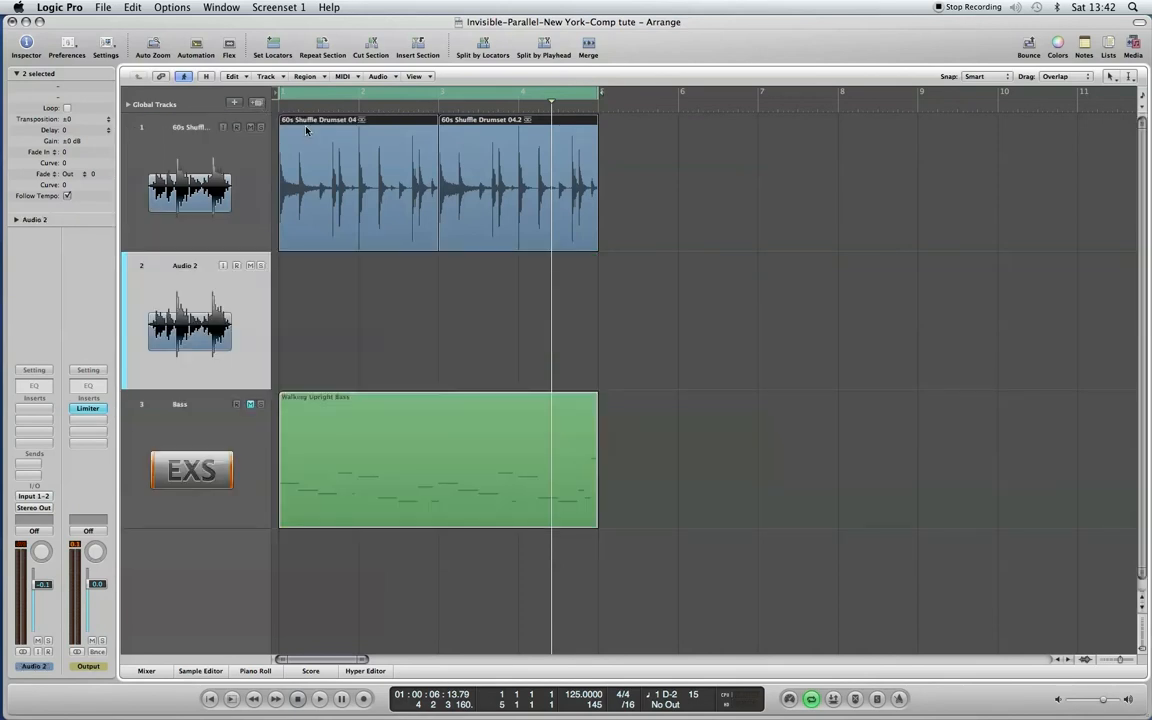
{"action": "left_click_drag", "start_coordinate": [310, 130], "coordinate": [319, 308]}
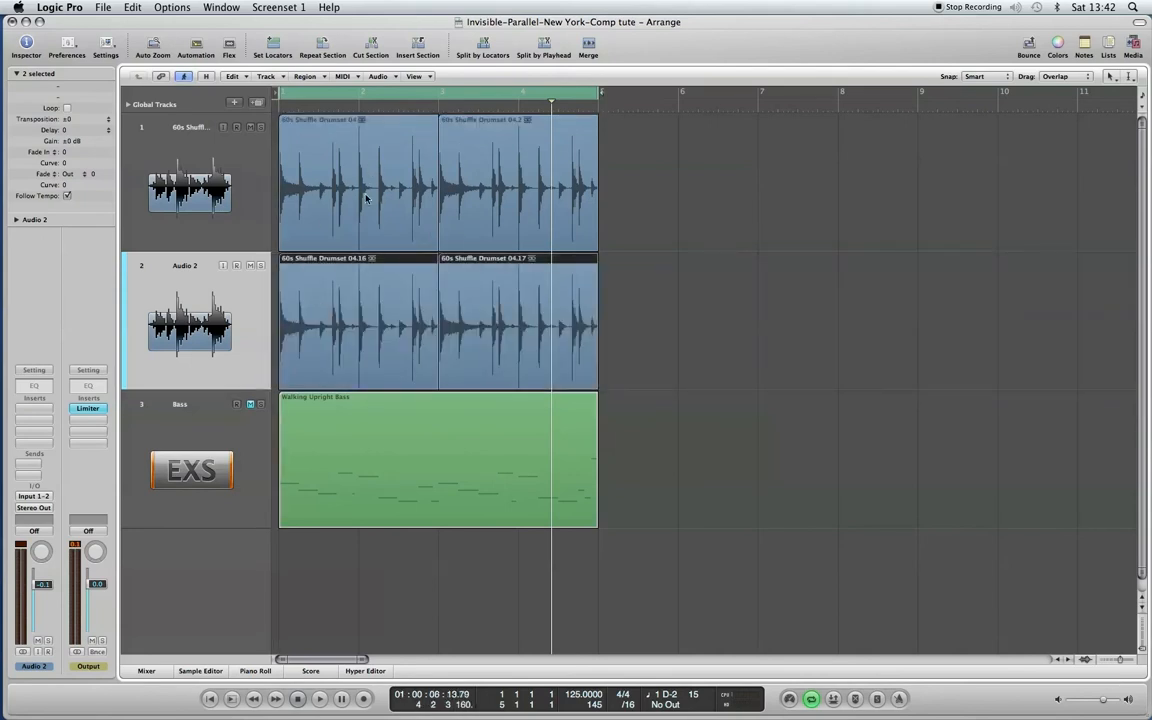
Step: Rename the duplicate drum track as "same tracl PRLel"
{"action": "double_click", "coordinate": [185, 268]}
{"action": "type", "text": "same tr"}
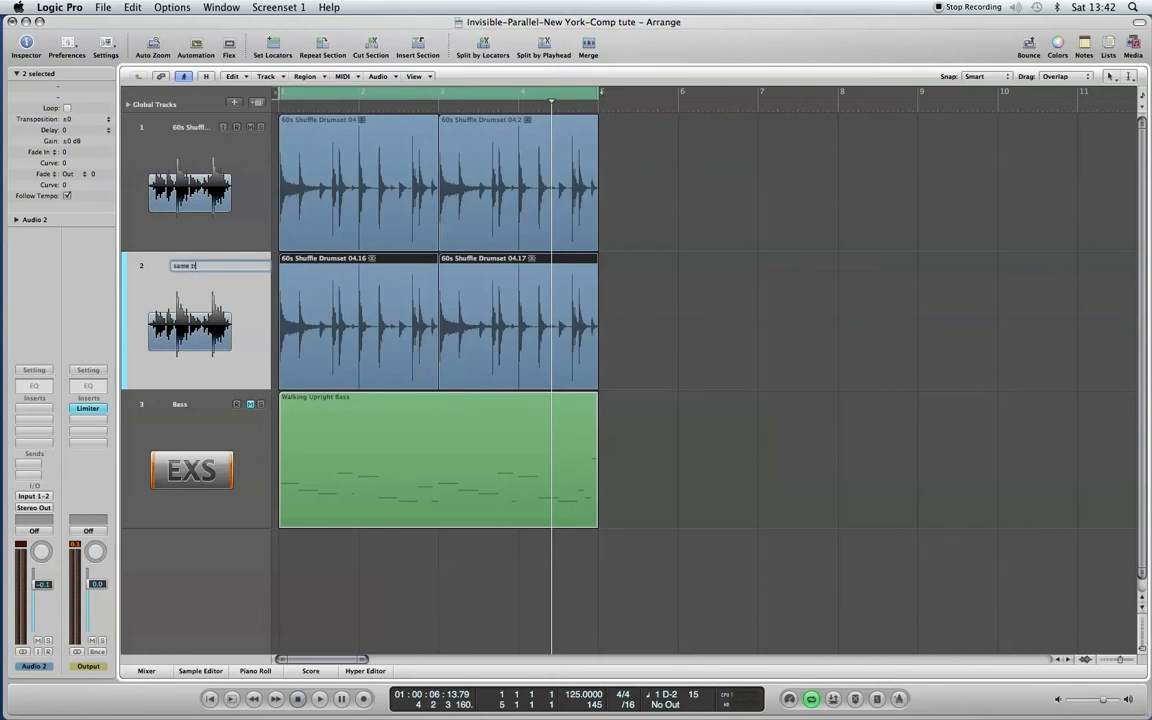
{"action": "type", "text": "acl PRLel"}
{"action": "key", "text": "Return"}
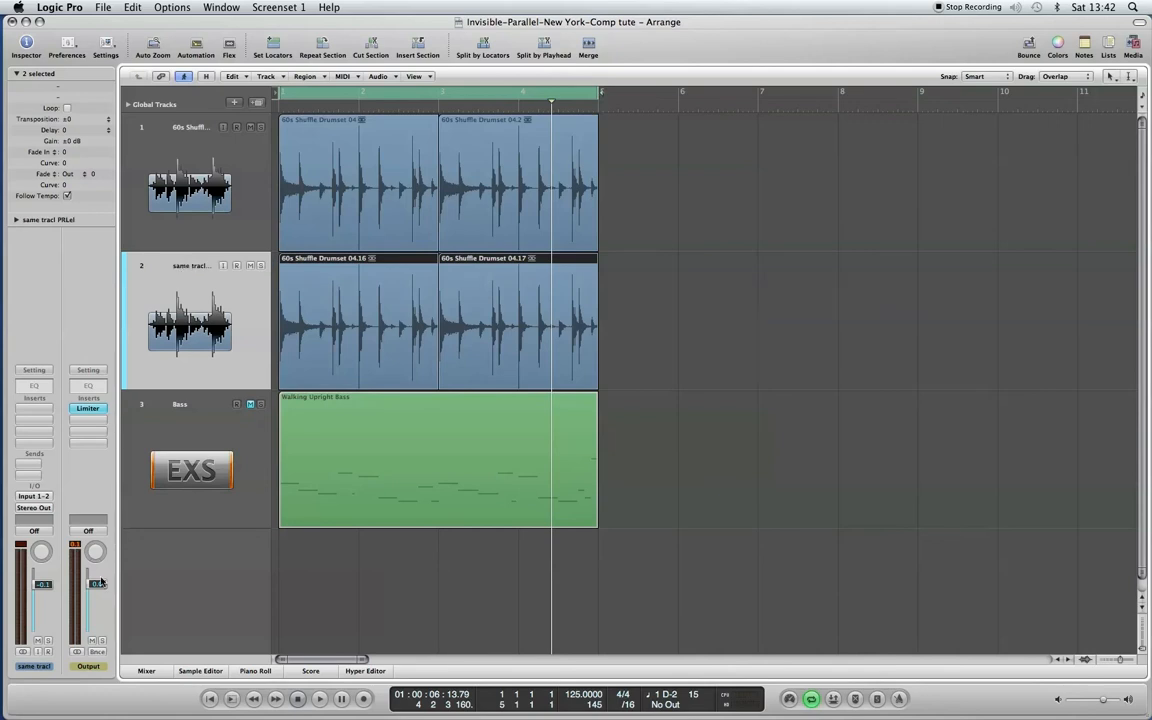
Step: Color the duplicate drum track's mixer channel strip bright red
{"action": "left_click", "coordinate": [146, 671]}
{"action": "left_click", "coordinate": [207, 646]}
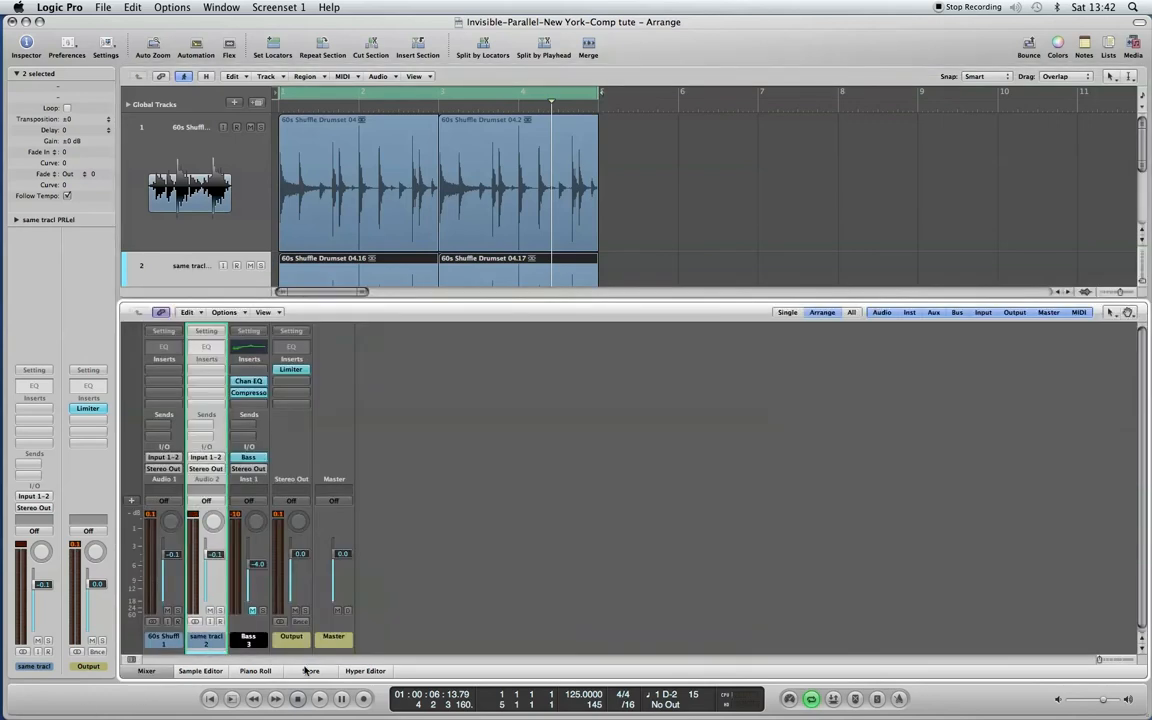
{"action": "left_click", "coordinate": [1060, 47]}
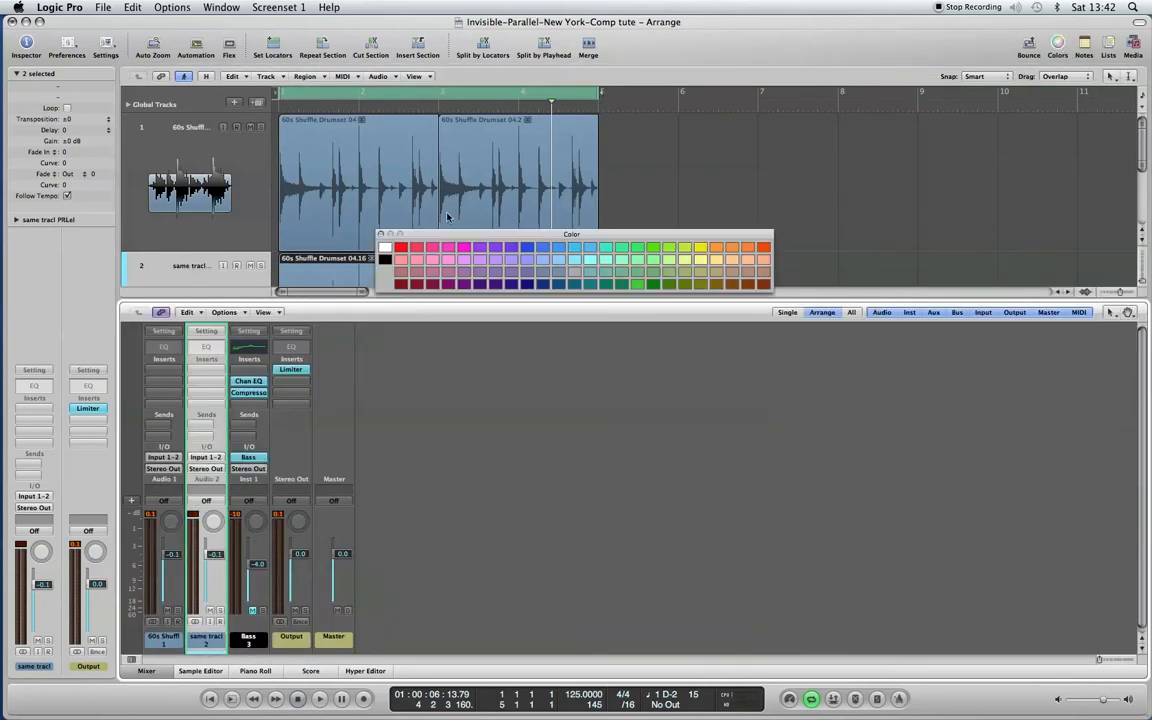
{"action": "left_click", "coordinate": [399, 250]}
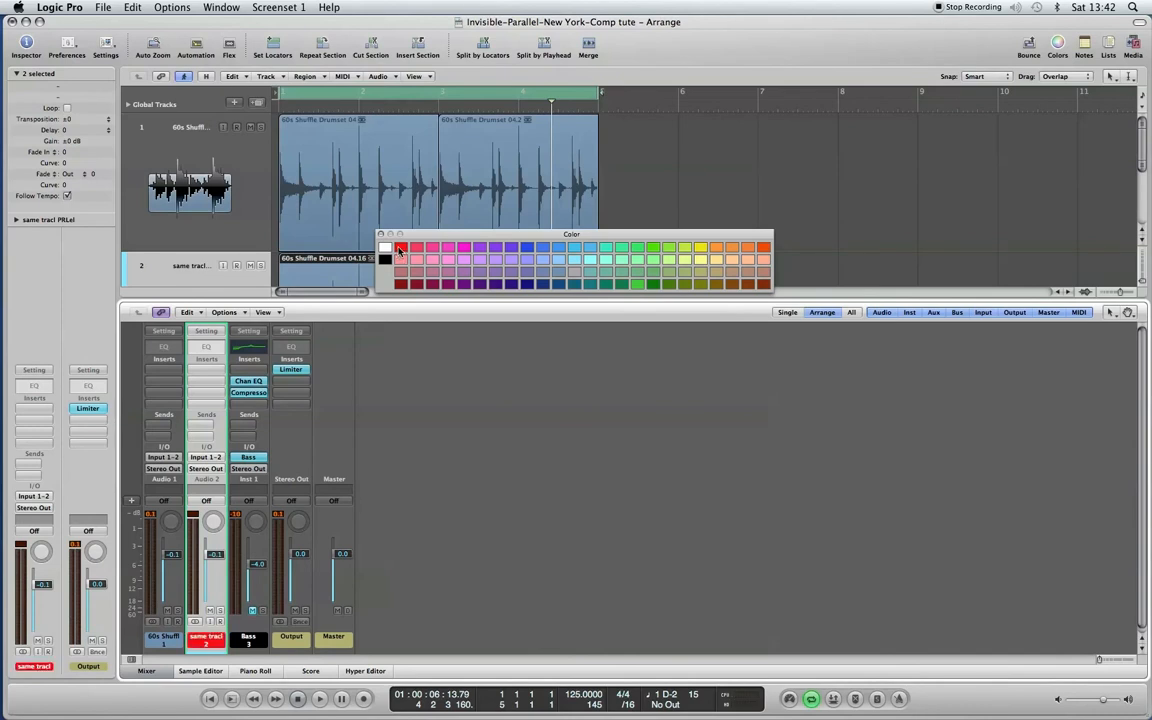
{"action": "left_click", "coordinate": [380, 234]}
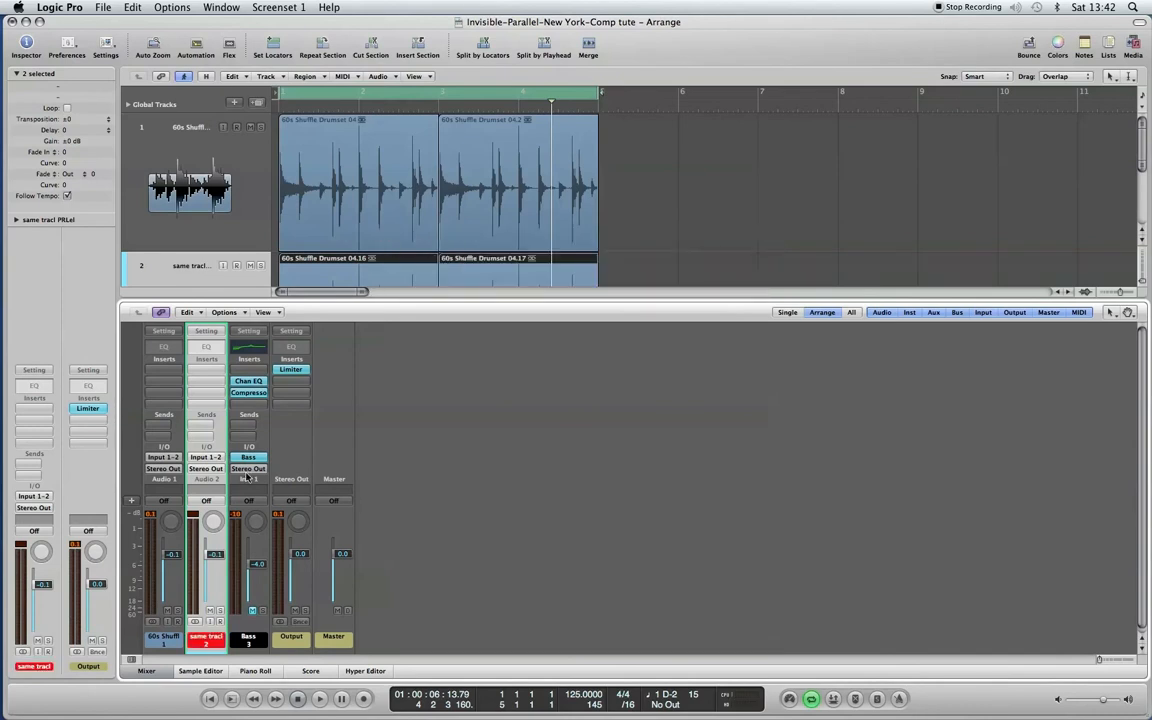
Step: Insert a stereo Compressor on the red duplicate drum channel and set its circuit type to ClassA_R
{"action": "left_click", "coordinate": [201, 370]}
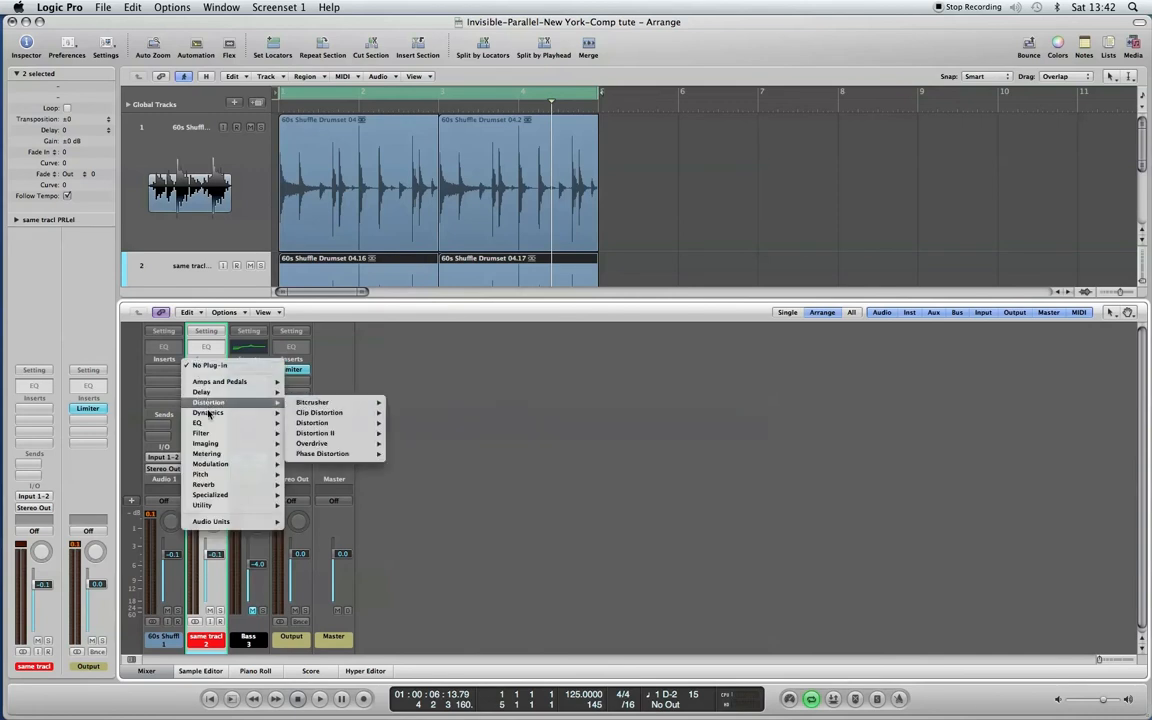
{"action": "mouse_move", "coordinate": [208, 412]}
{"action": "mouse_move", "coordinate": [330, 422]}
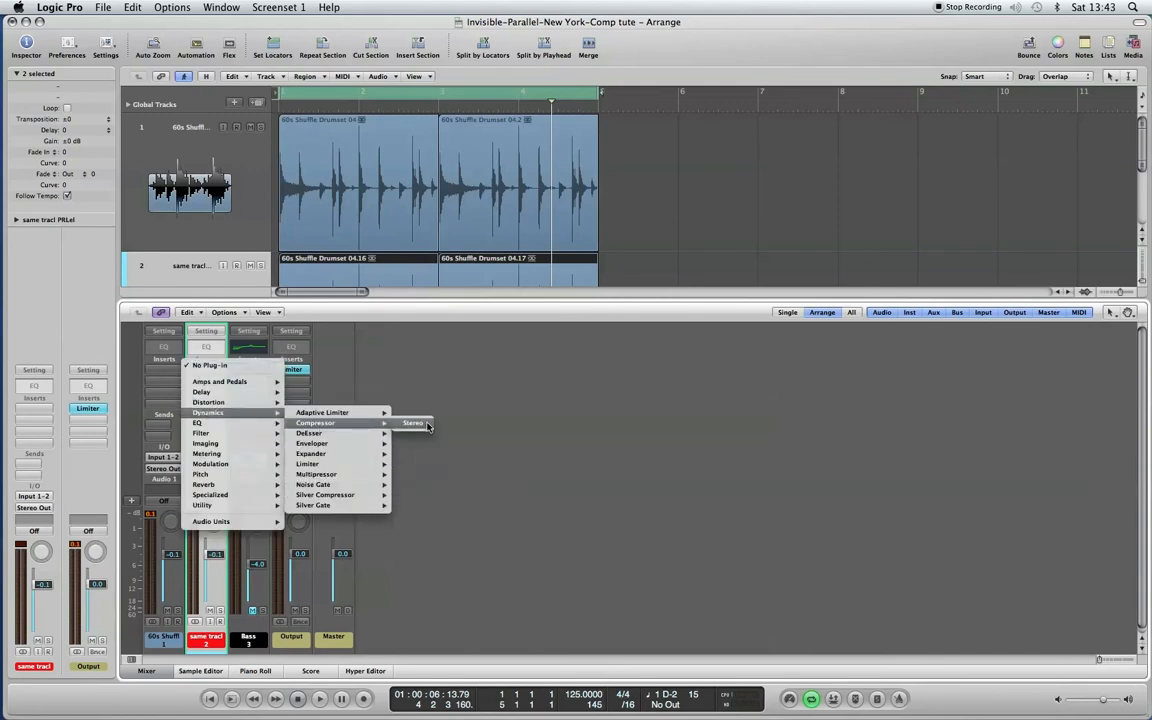
{"action": "left_click", "coordinate": [427, 426]}
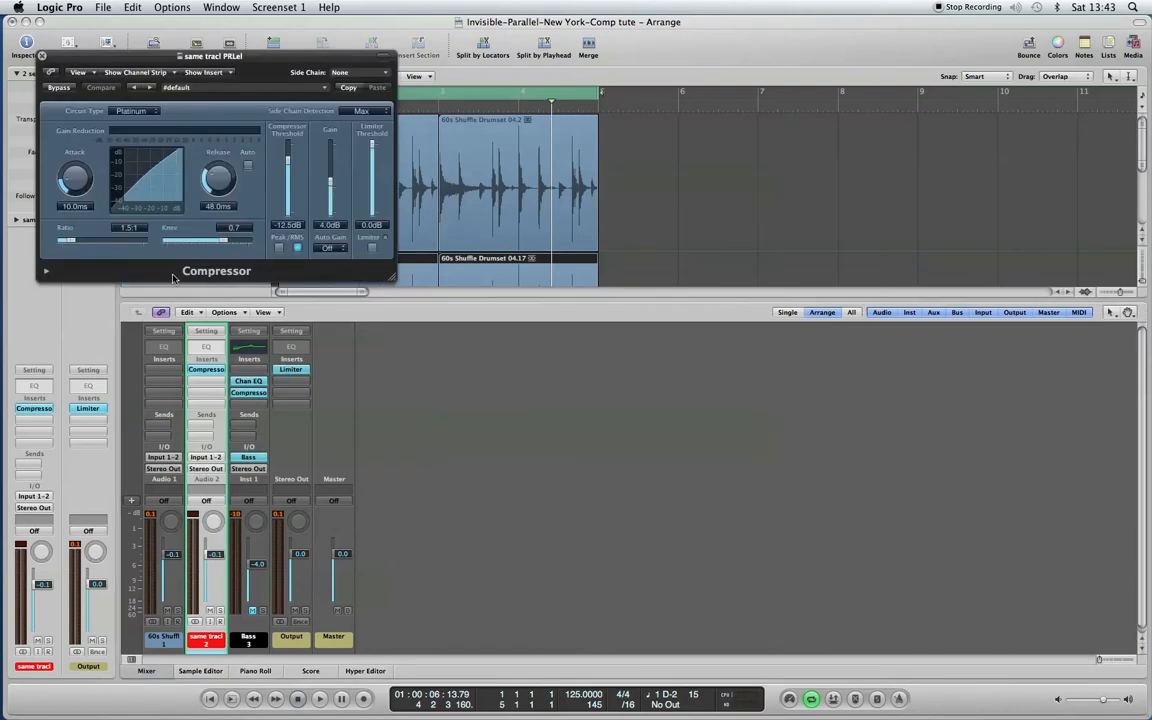
{"action": "left_click_drag", "start_coordinate": [255, 61], "coordinate": [607, 262]}
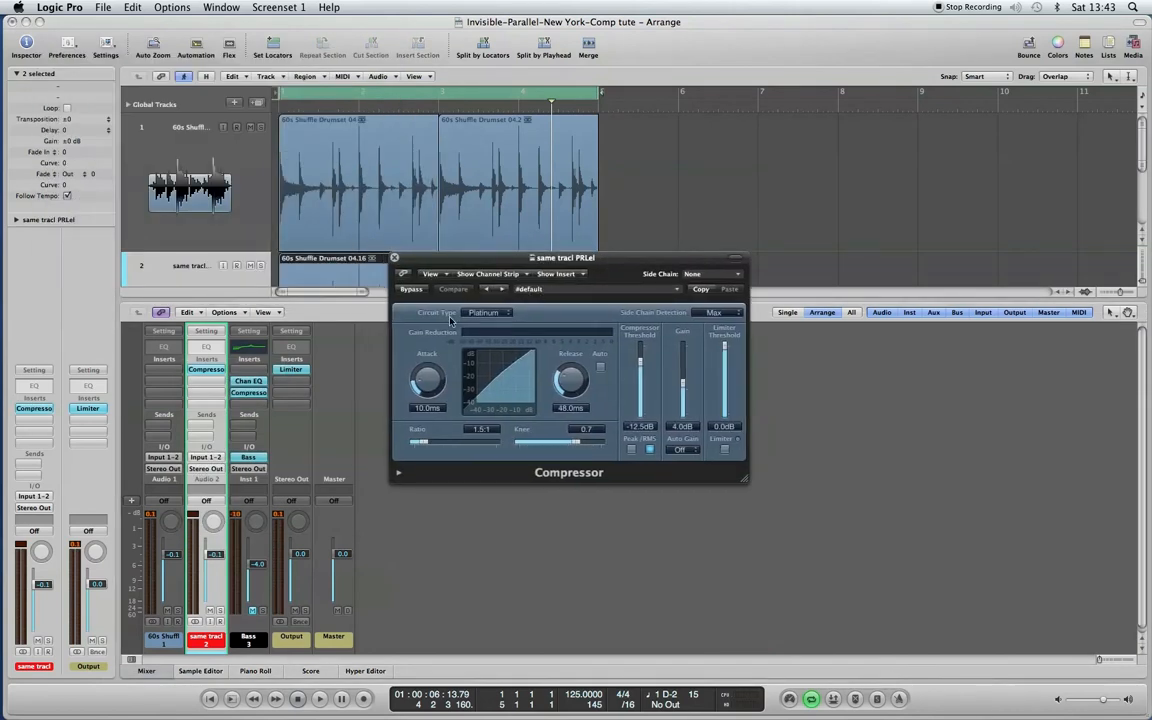
{"action": "left_click", "coordinate": [490, 313]}
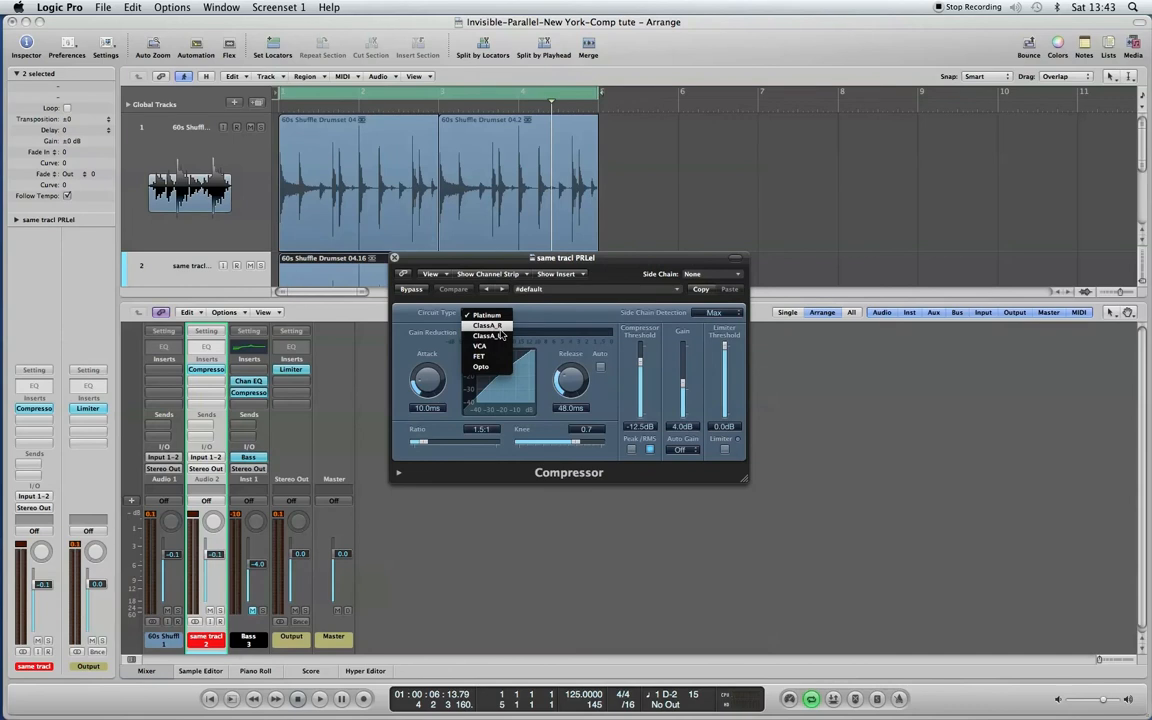
{"action": "left_click", "coordinate": [499, 329]}
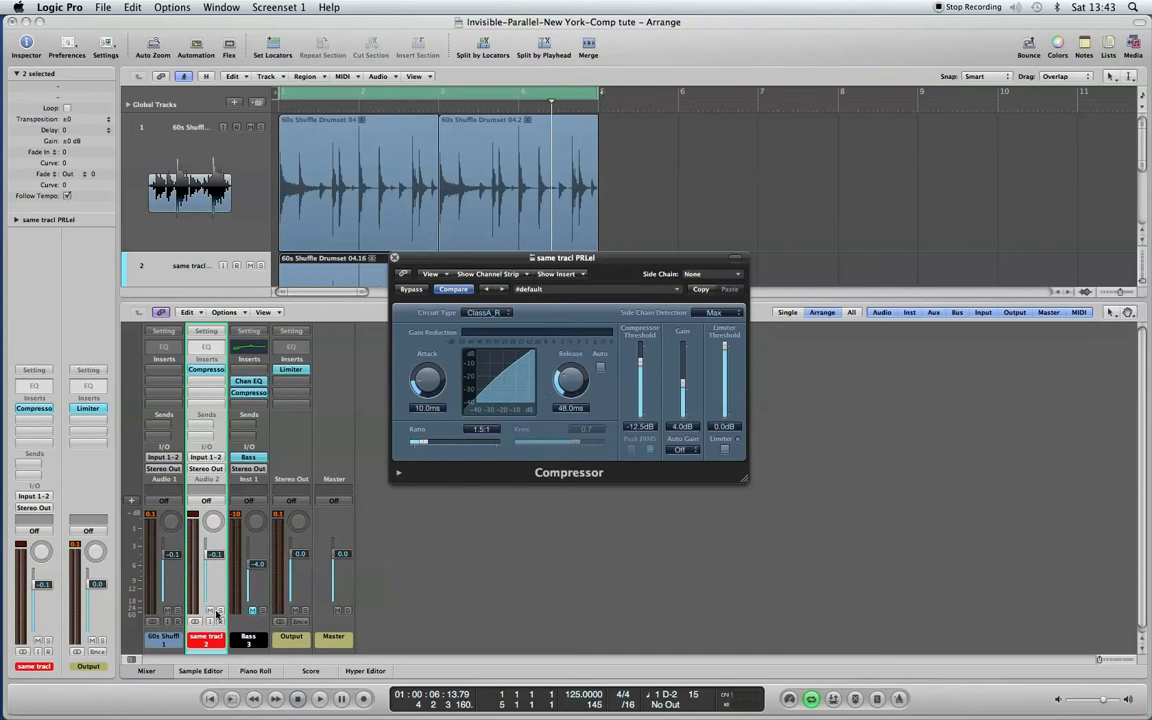
Step: Play the duplicate drum track soloed and set its compressor threshold to -38.0 dB and ratio to 8.3:1
{"action": "key", "text": "space"}
{"action": "left_click_drag", "start_coordinate": [637, 370], "coordinate": [641, 403]}
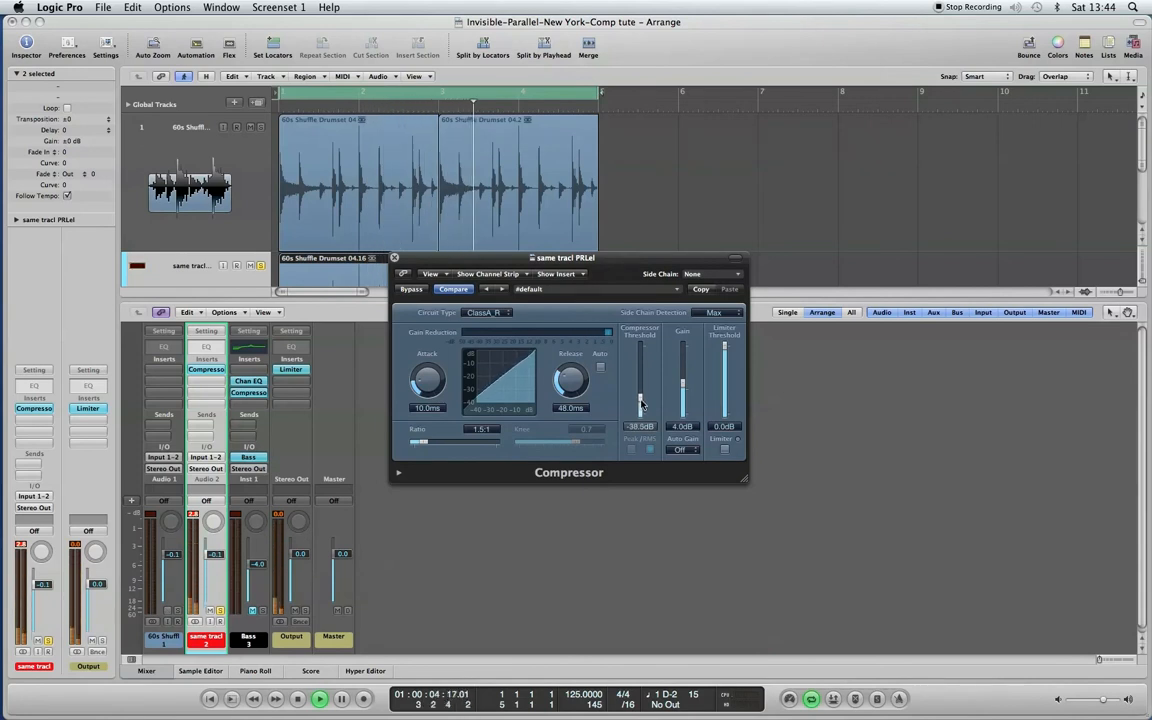
{"action": "left_click_drag", "start_coordinate": [426, 445], "coordinate": [465, 447]}
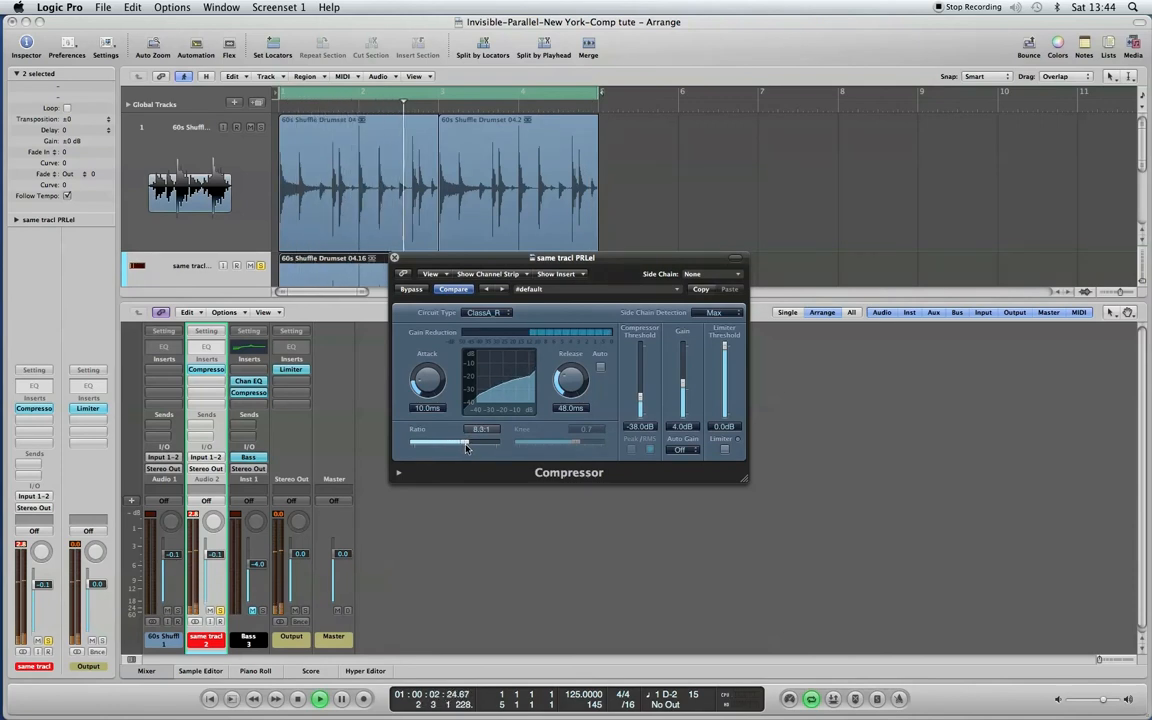
Step: Set the compressor's attack to 5.0 ms, release to 86.0 ms and threshold to -39.0 dB
{"action": "left_click_drag", "start_coordinate": [427, 382], "coordinate": [431, 399]}
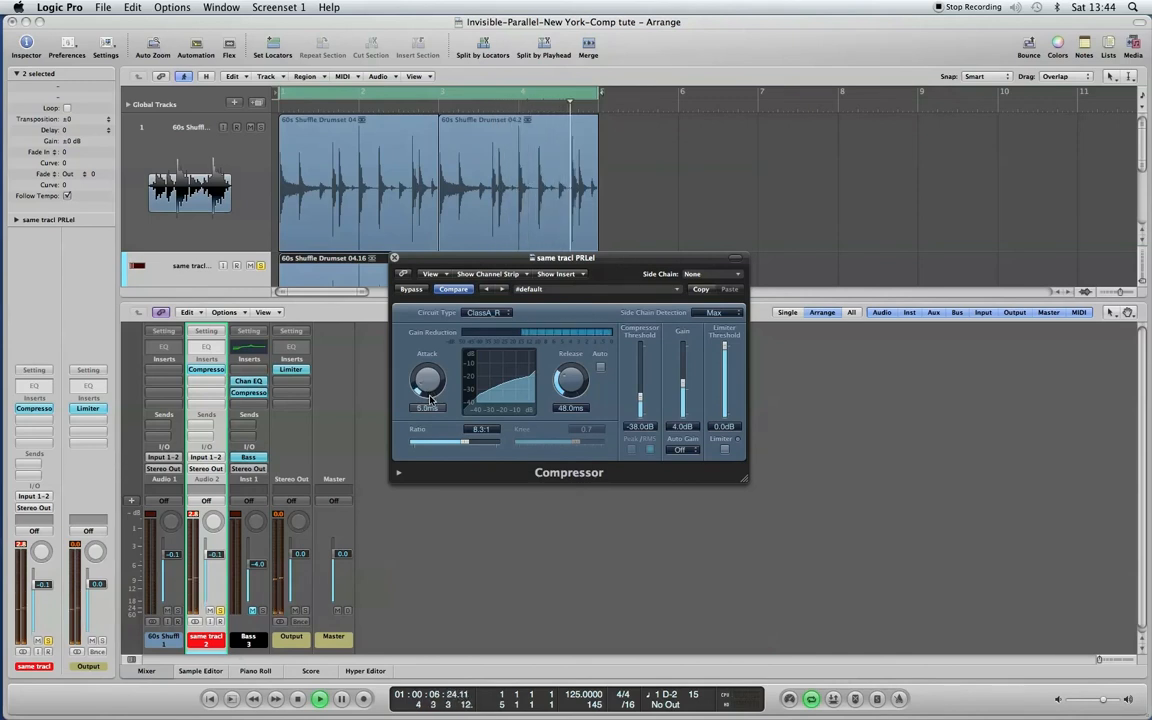
{"action": "mouse_move", "coordinate": [575, 379]}
{"action": "left_mouse_down"}
{"action": "mouse_move", "coordinate": [574, 337]}
{"action": "mouse_move", "coordinate": [578, 374]}
{"action": "left_mouse_up"}
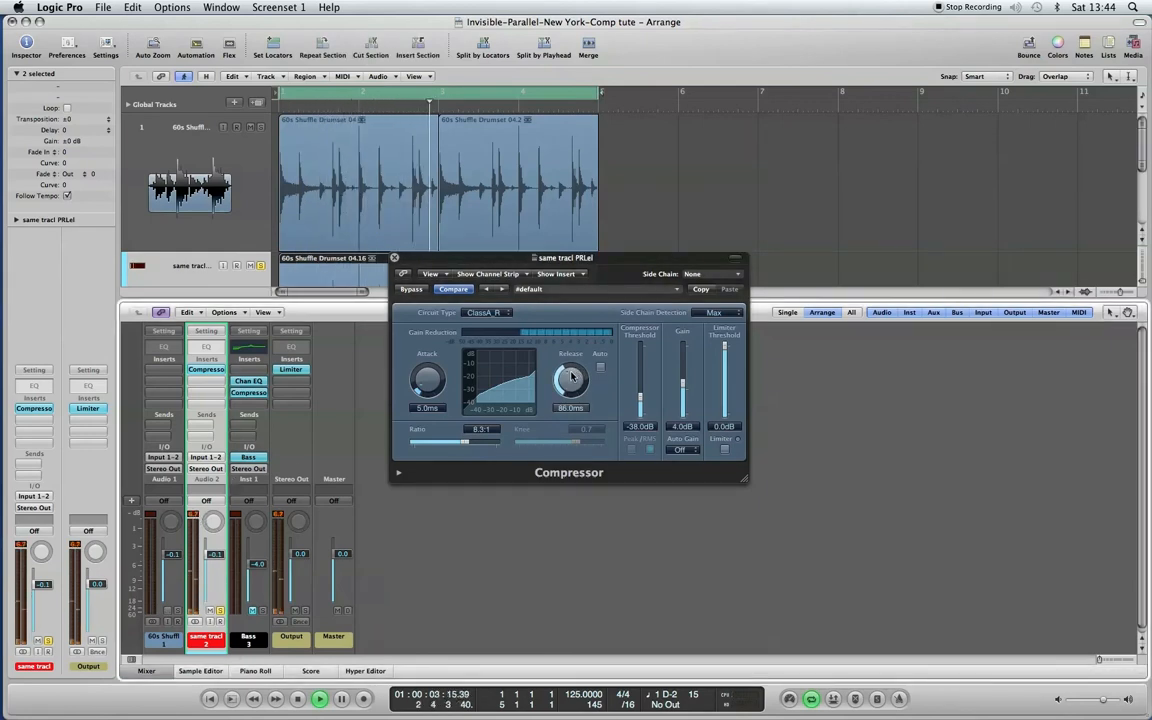
{"action": "left_click_drag", "start_coordinate": [643, 397], "coordinate": [643, 399]}
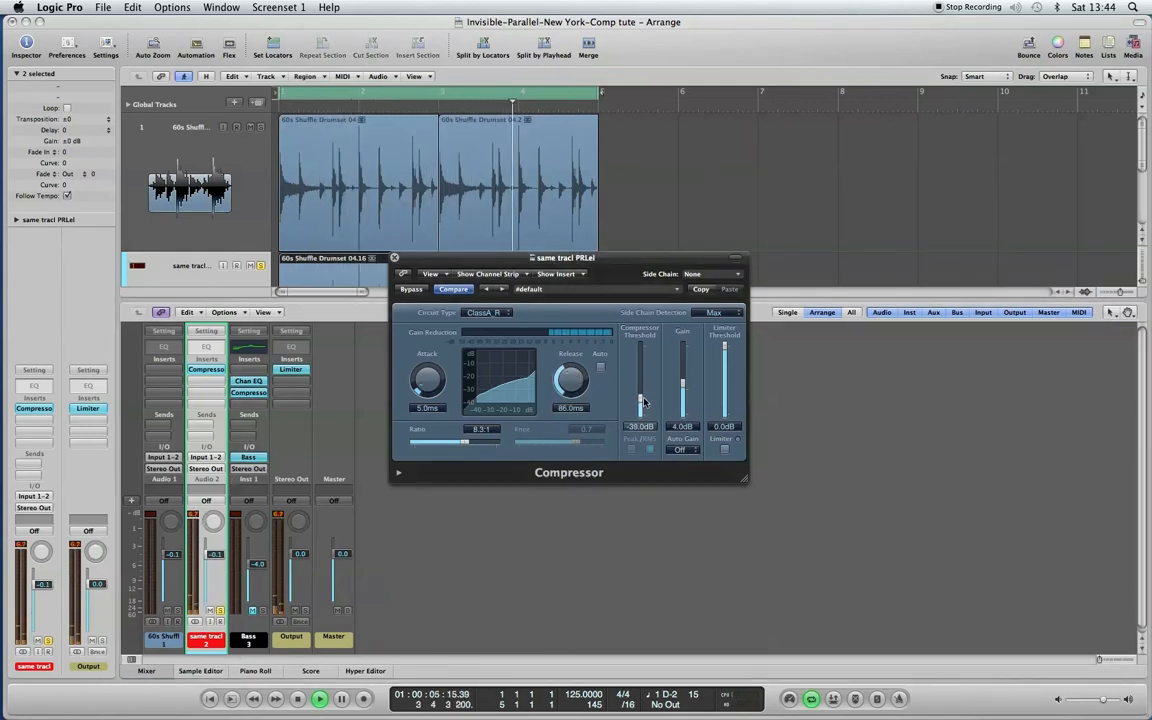
Step: Try the compressor's automatic release option during playback
{"action": "left_click", "coordinate": [602, 369]}
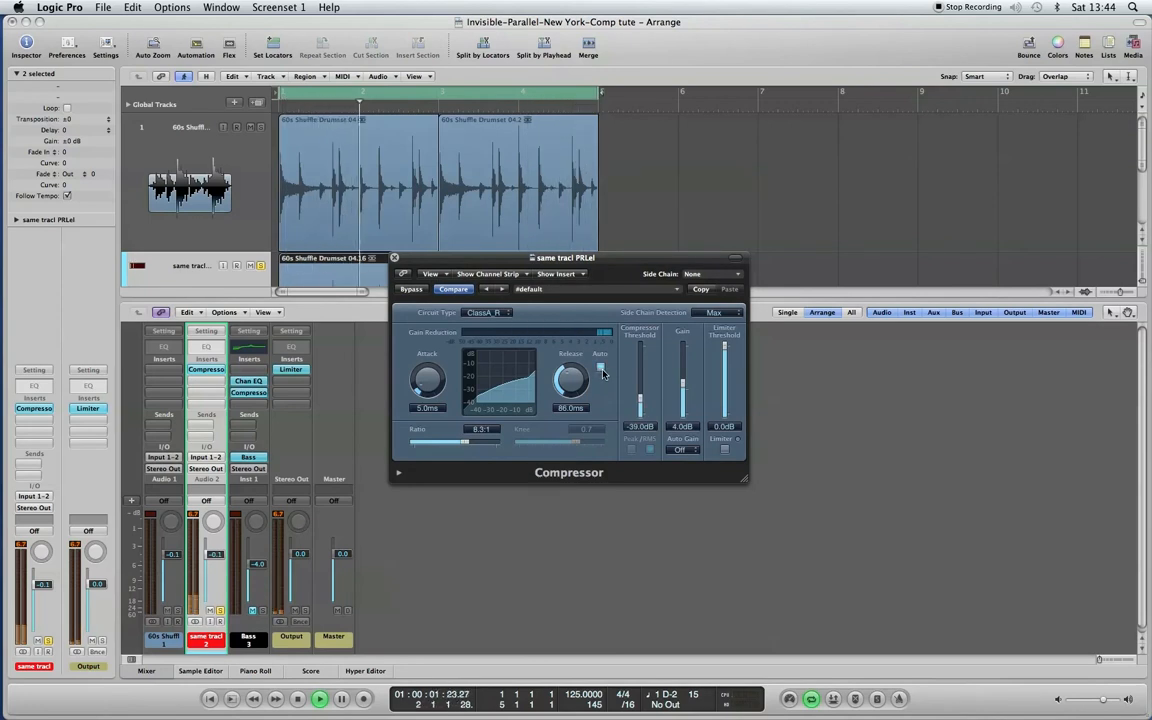
{"action": "left_click", "coordinate": [602, 370]}
{"action": "left_click_drag", "start_coordinate": [574, 383], "coordinate": [575, 382]}
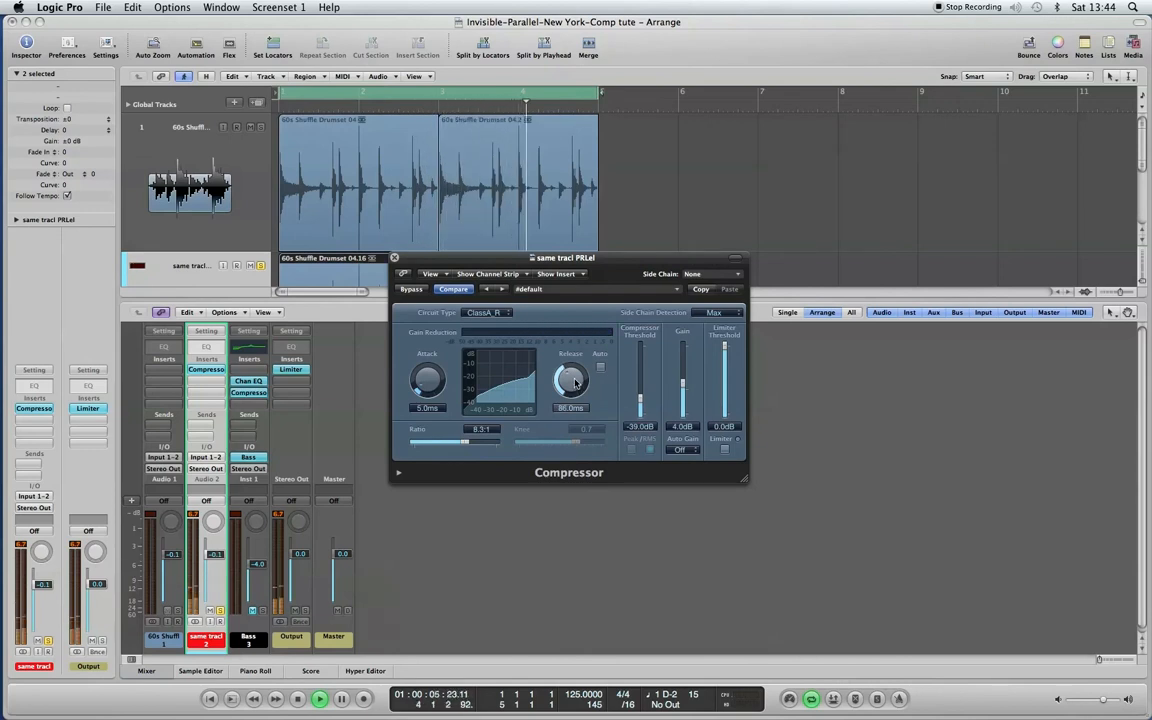
Step: Set the compressor's gain to 9.0 dB and its attack to 4.5 ms
{"action": "left_click_drag", "start_coordinate": [683, 385], "coordinate": [683, 378]}
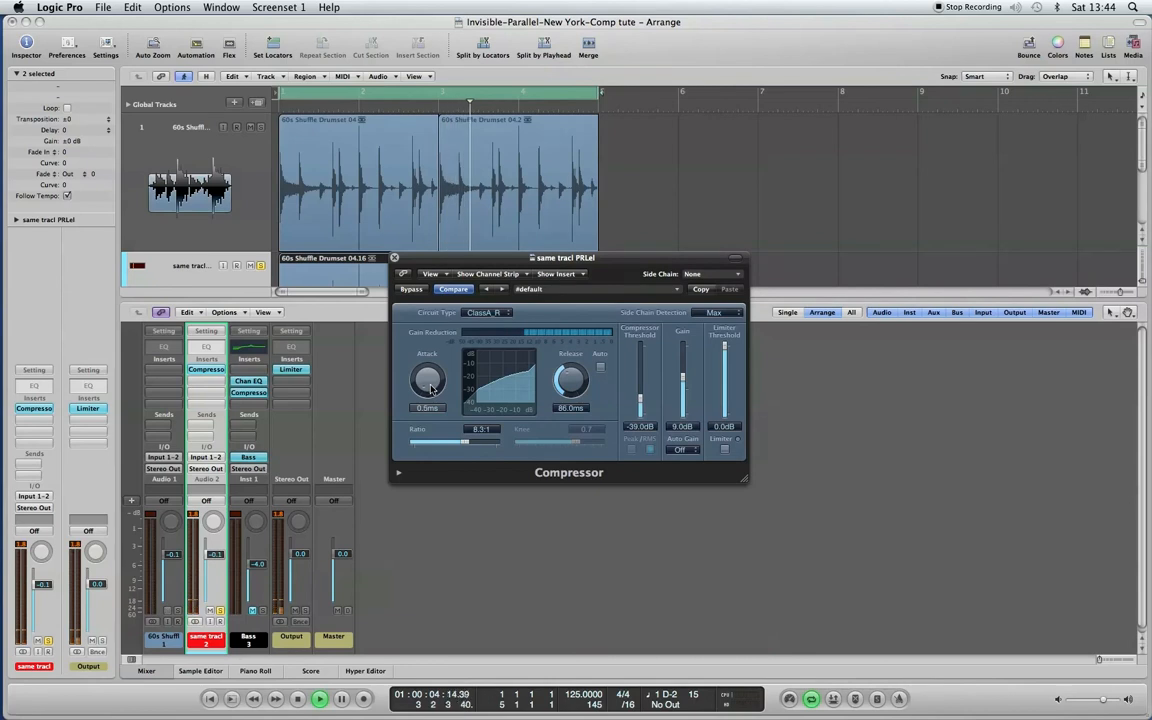
{"action": "left_click_drag", "start_coordinate": [431, 383], "coordinate": [431, 380]}
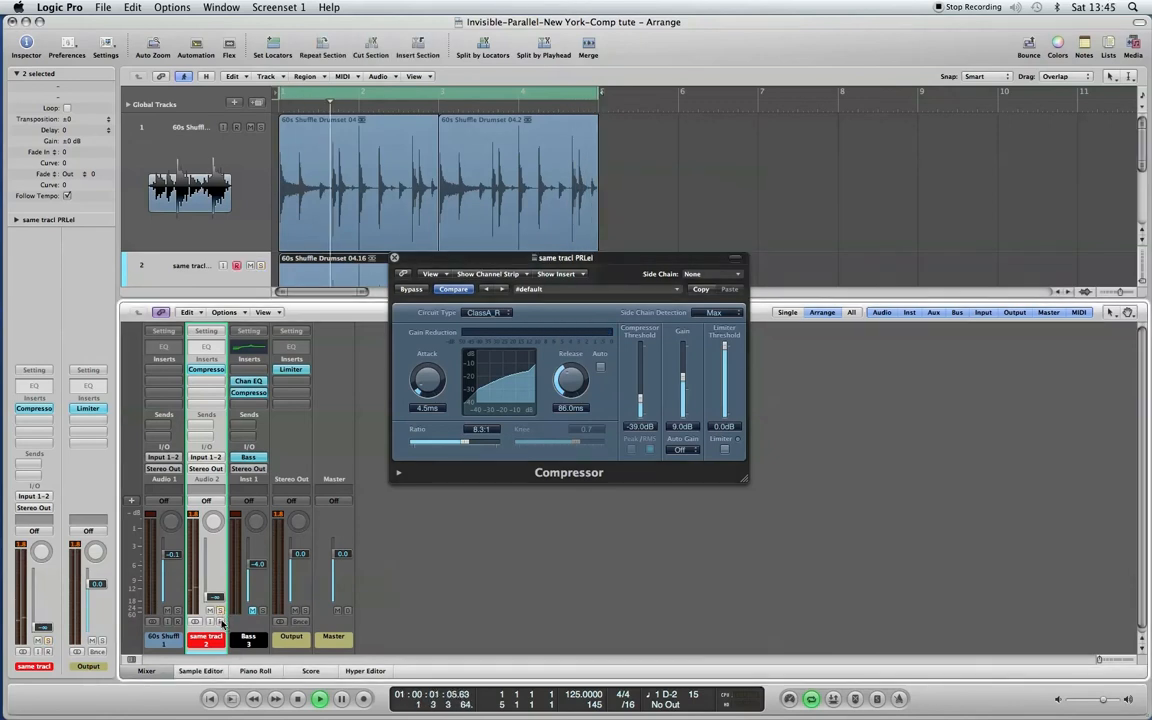
Step: Blend the unsoloed compressed track at -4.9 dB with the original drums at -2.6 dB, comparing with the compressed track muted
{"action": "left_click_drag", "start_coordinate": [214, 597], "coordinate": [214, 571]}
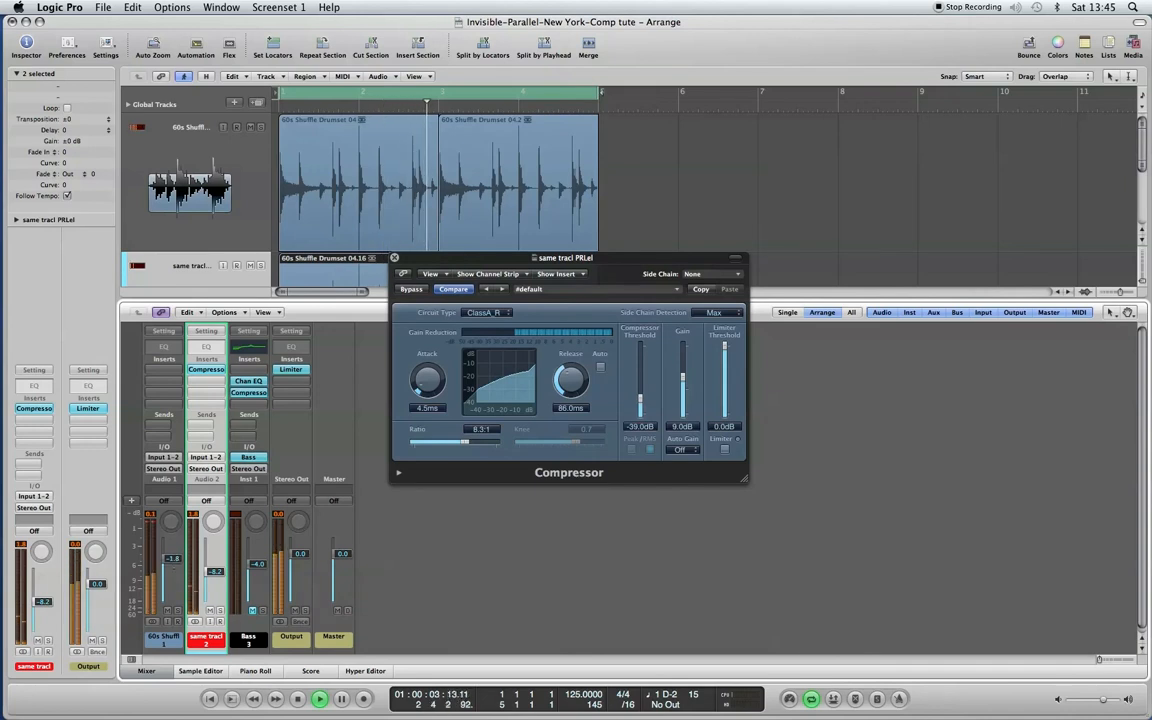
{"action": "left_click_drag", "start_coordinate": [173, 560], "coordinate": [214, 566]}
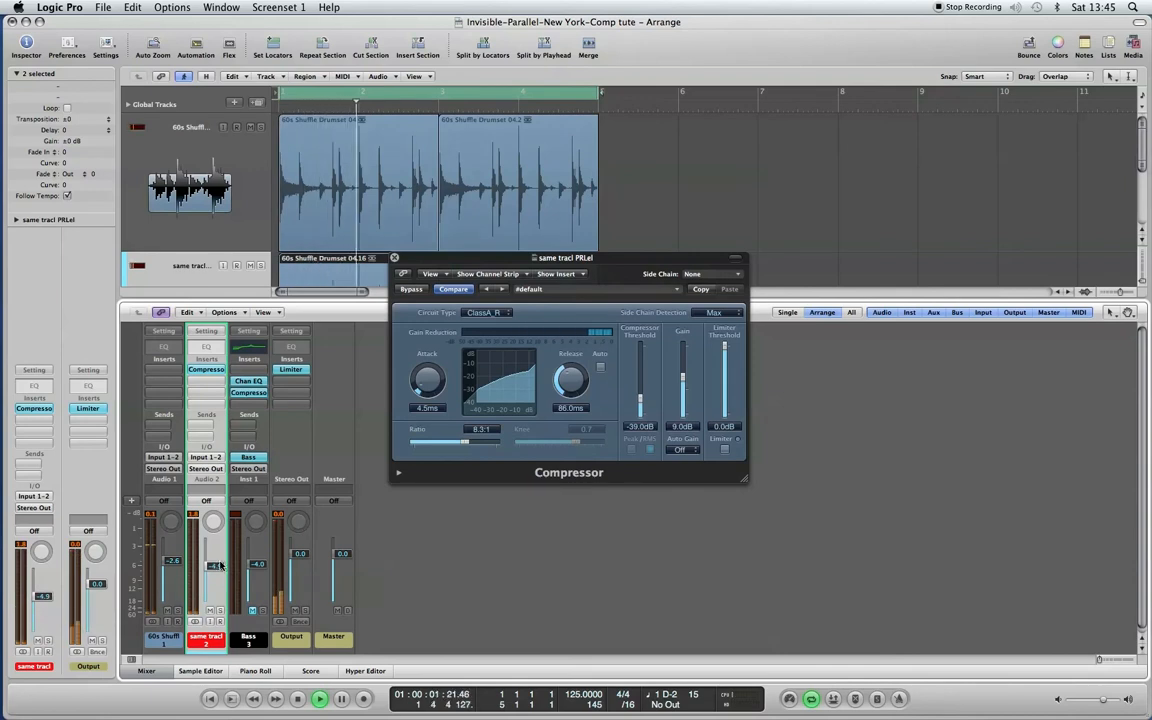
{"action": "left_click", "coordinate": [209, 611]}
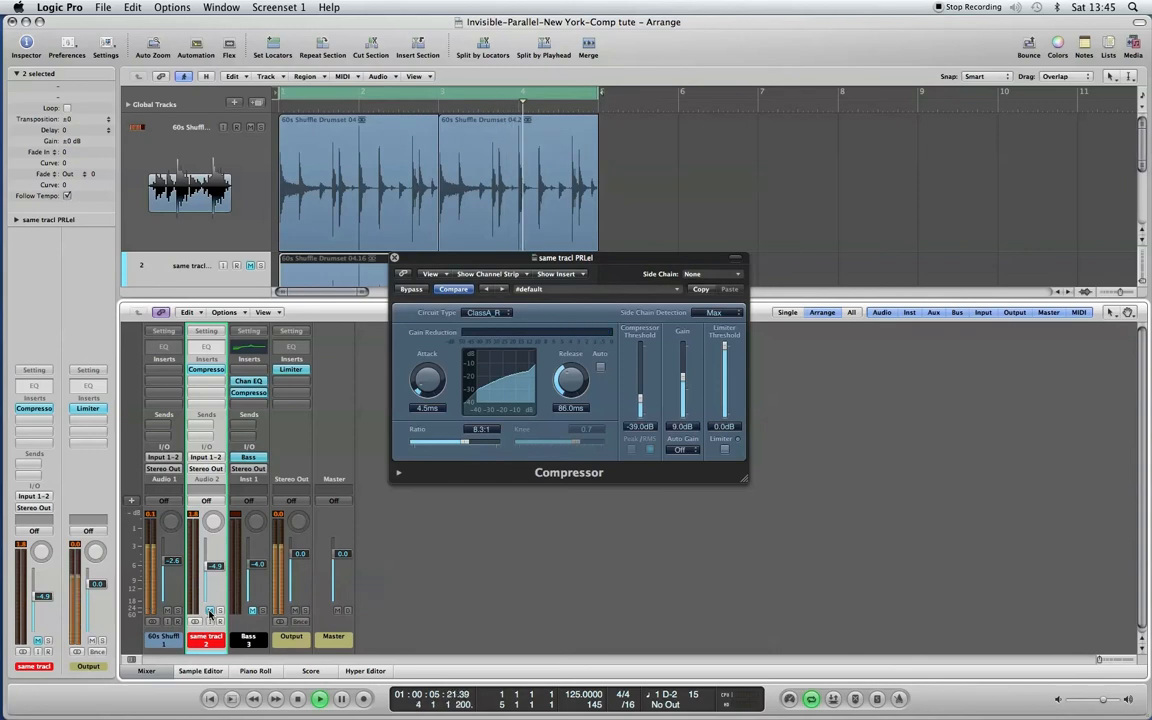
{"action": "left_click", "coordinate": [209, 611]}
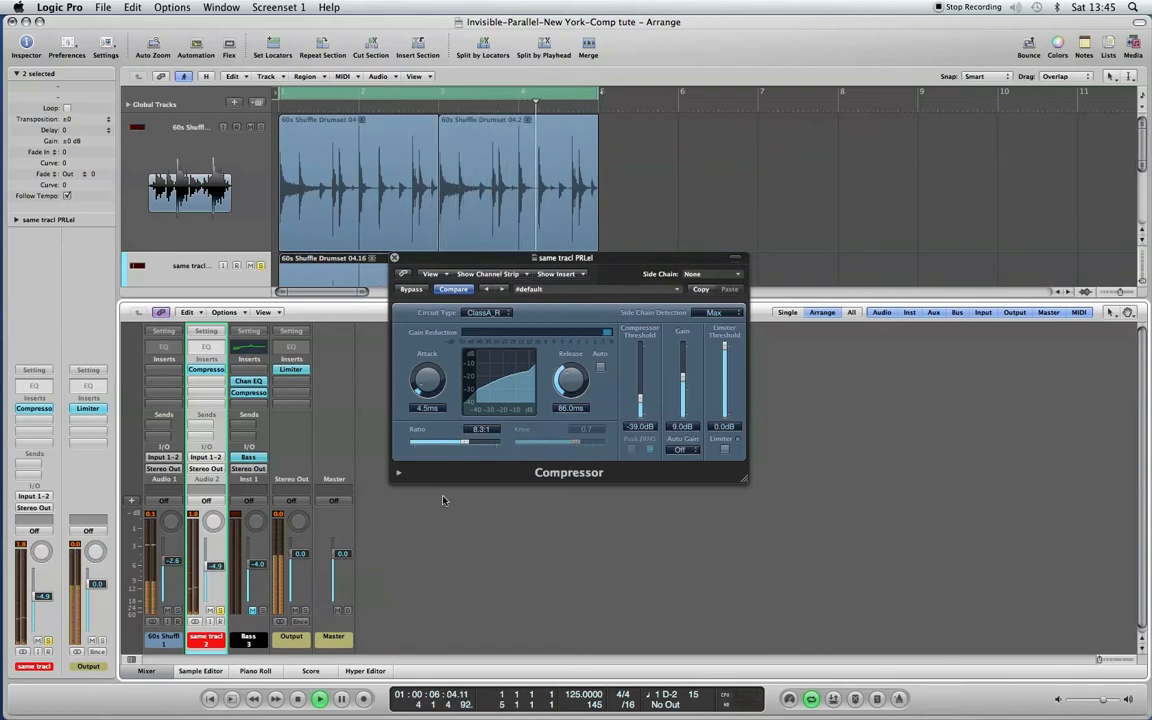
Step: Set the compressor ratio to 10.0:1 and rebalance the compressed track to -6.4 dB and the original drums to -2.2 dB
{"action": "left_click_drag", "start_coordinate": [465, 442], "coordinate": [473, 446]}
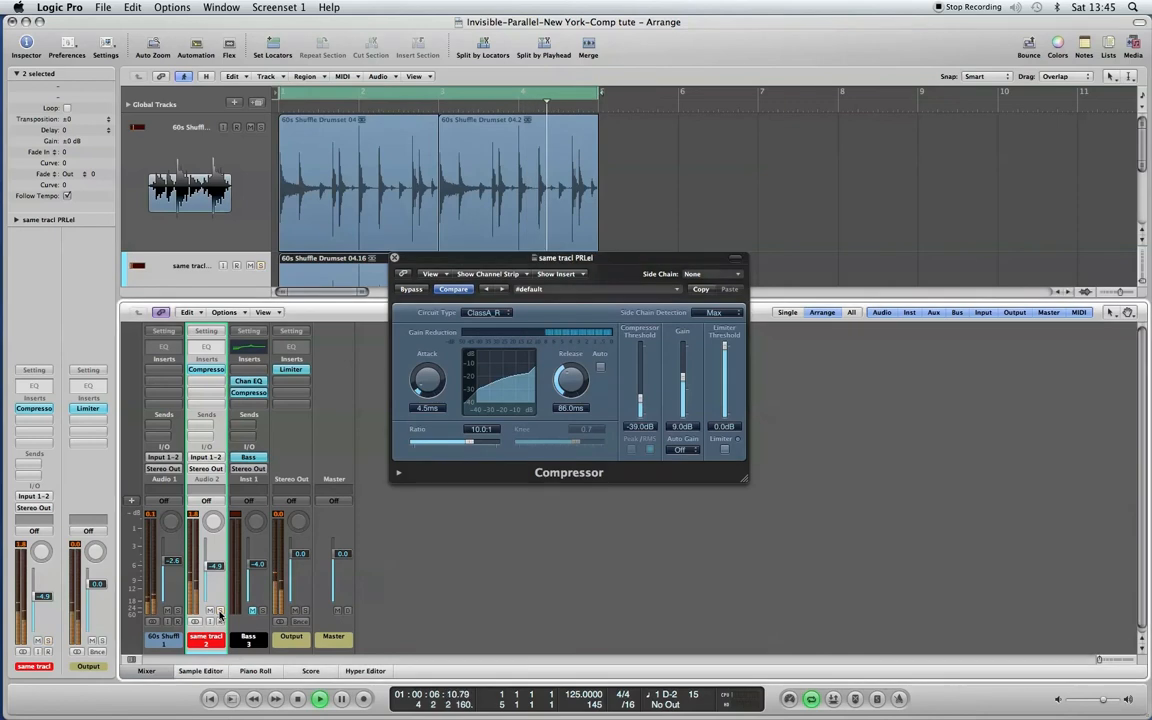
{"action": "left_click_drag", "start_coordinate": [219, 571], "coordinate": [176, 566]}
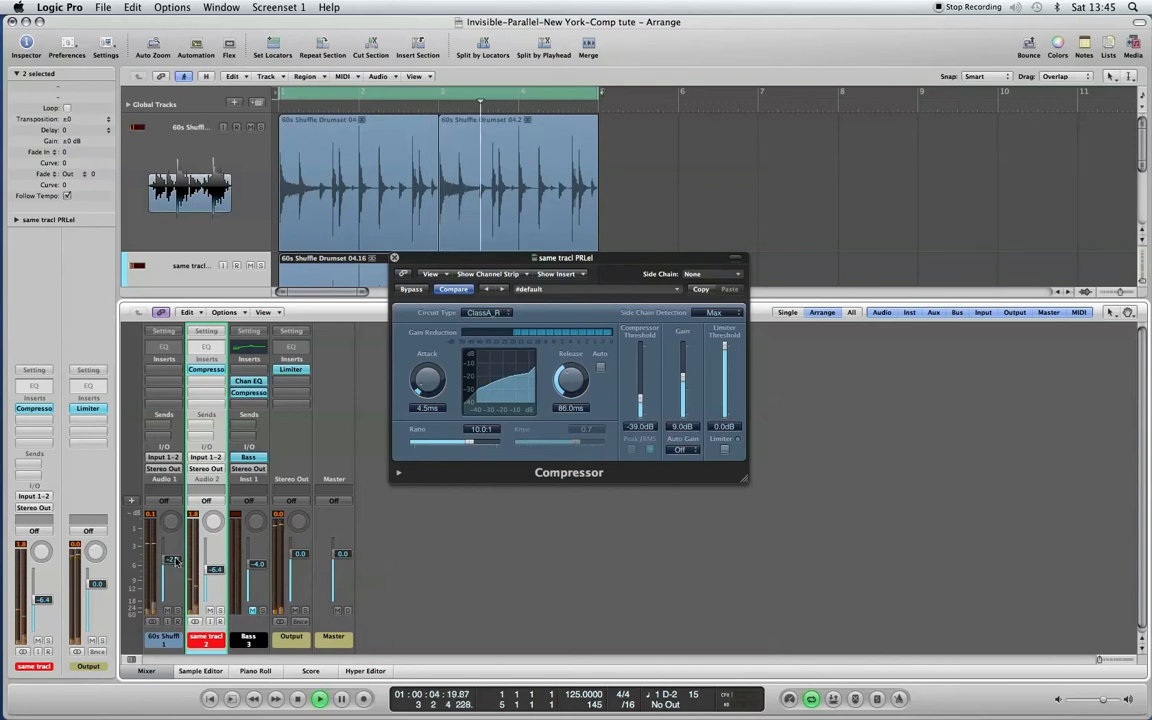
{"action": "left_click_drag", "start_coordinate": [215, 574], "coordinate": [215, 573]}
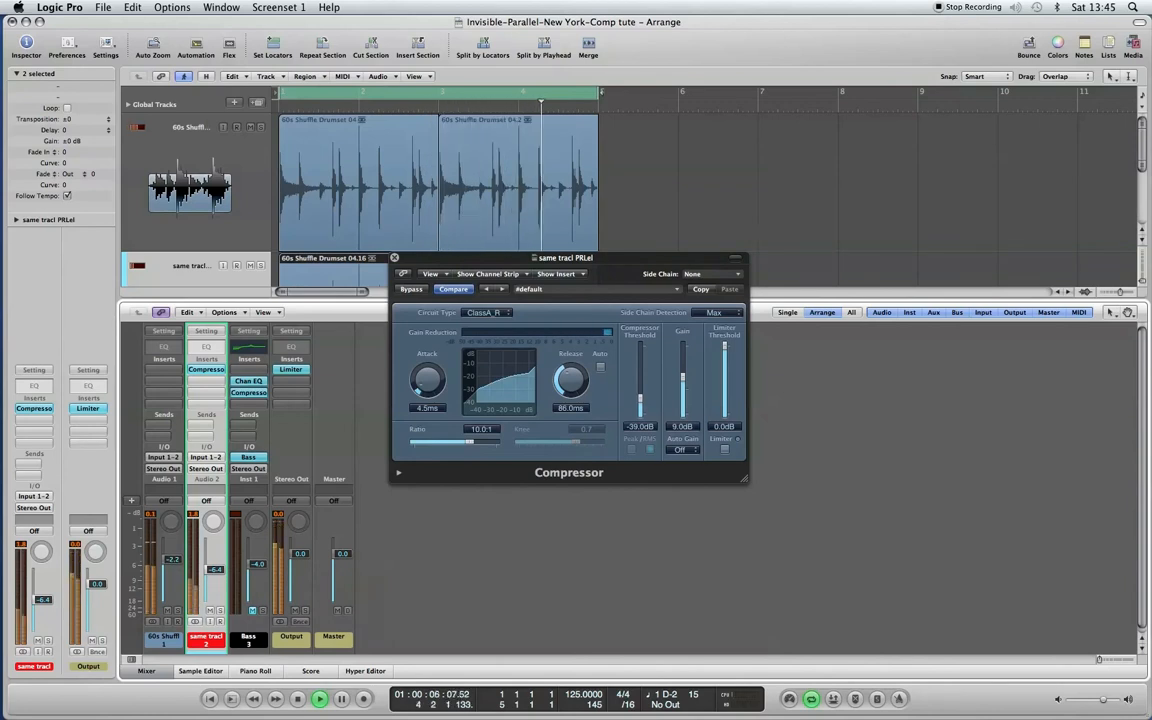
Step: Compare the mix with the compressed track muted and unmuted, bringing in the bass and setting the compressed track to about -7.4 dB
{"action": "left_click", "coordinate": [209, 612]}
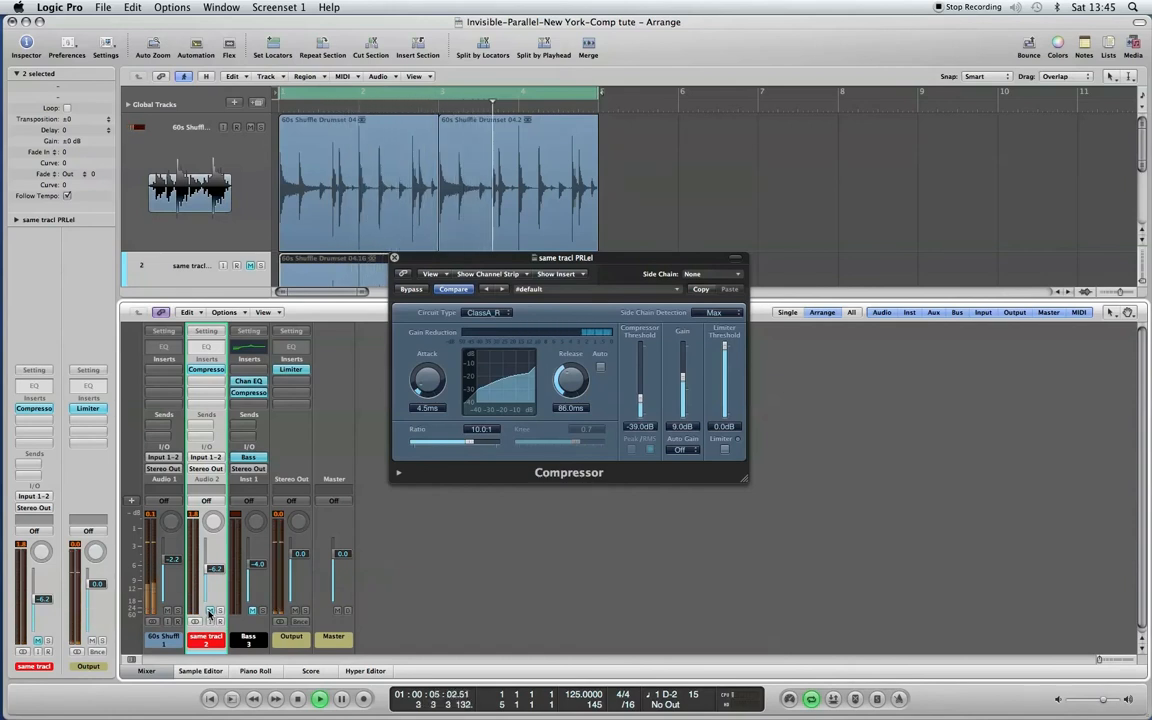
{"action": "left_click", "coordinate": [209, 612]}
{"action": "left_click_drag", "start_coordinate": [219, 574], "coordinate": [219, 576]}
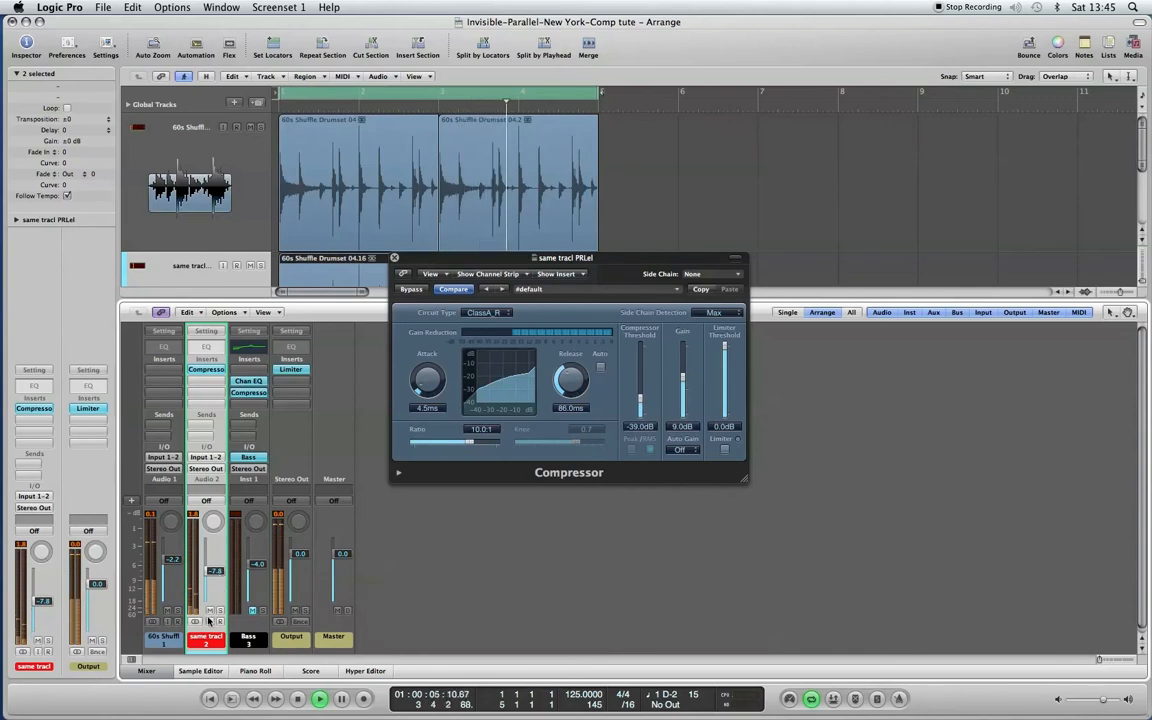
{"action": "left_click", "coordinate": [252, 611]}
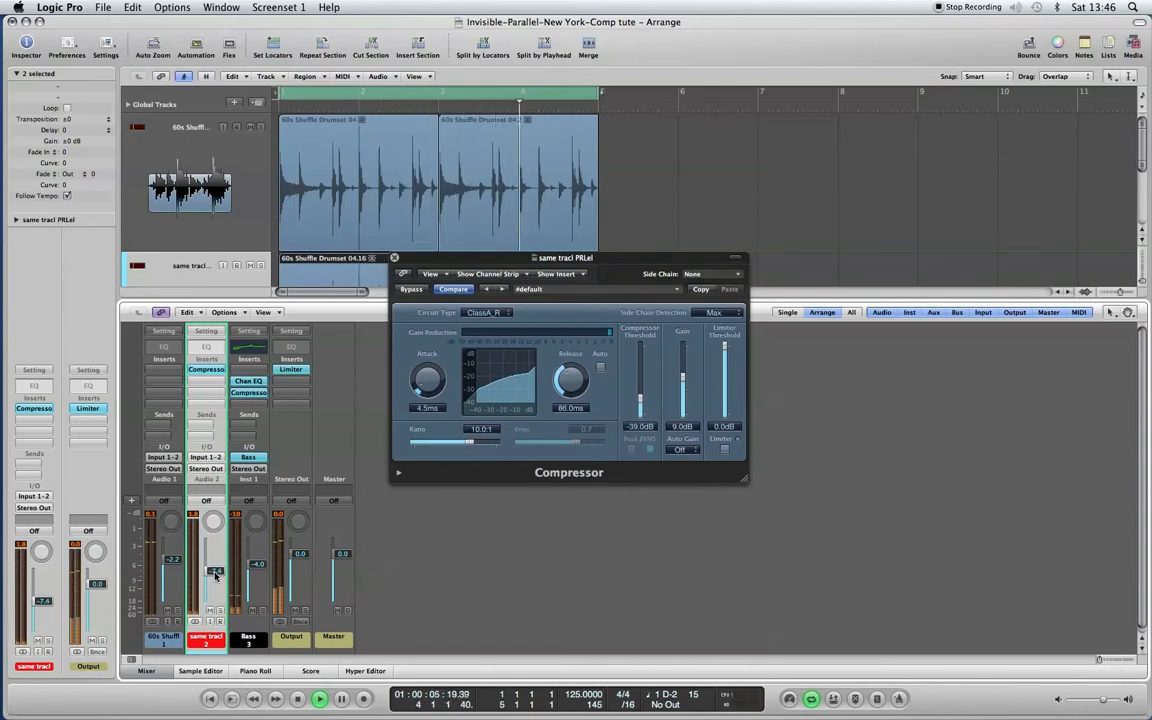
{"action": "left_click", "coordinate": [211, 611]}
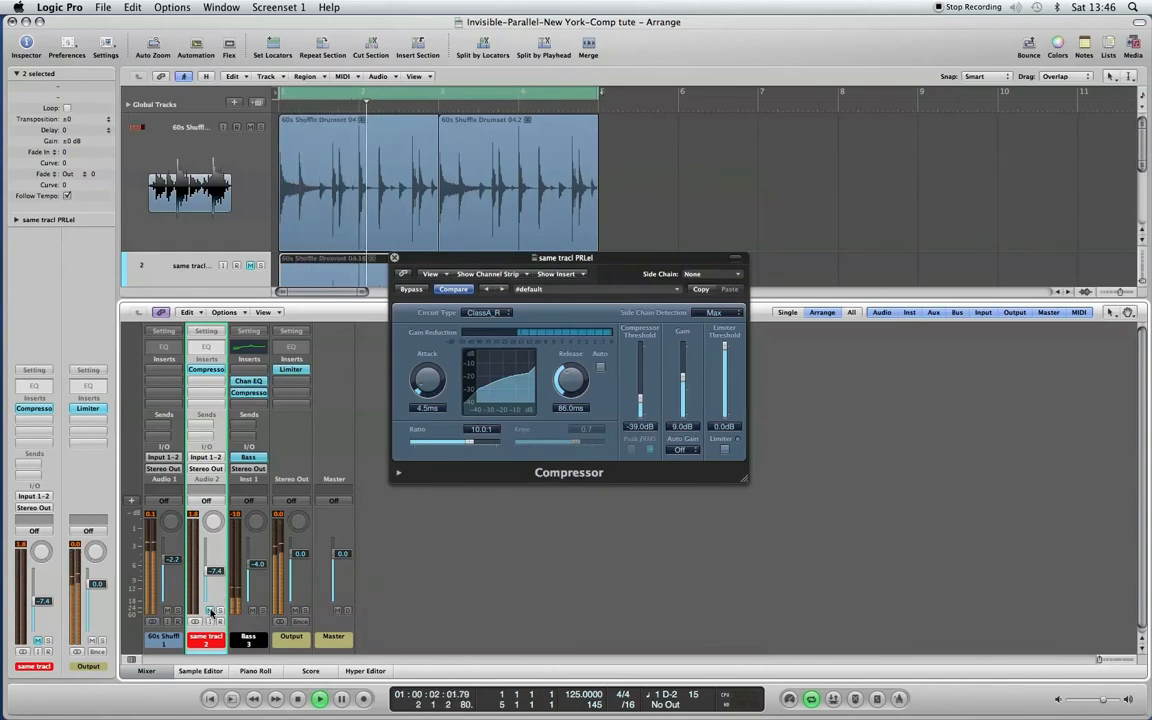
{"action": "left_click", "coordinate": [211, 611]}
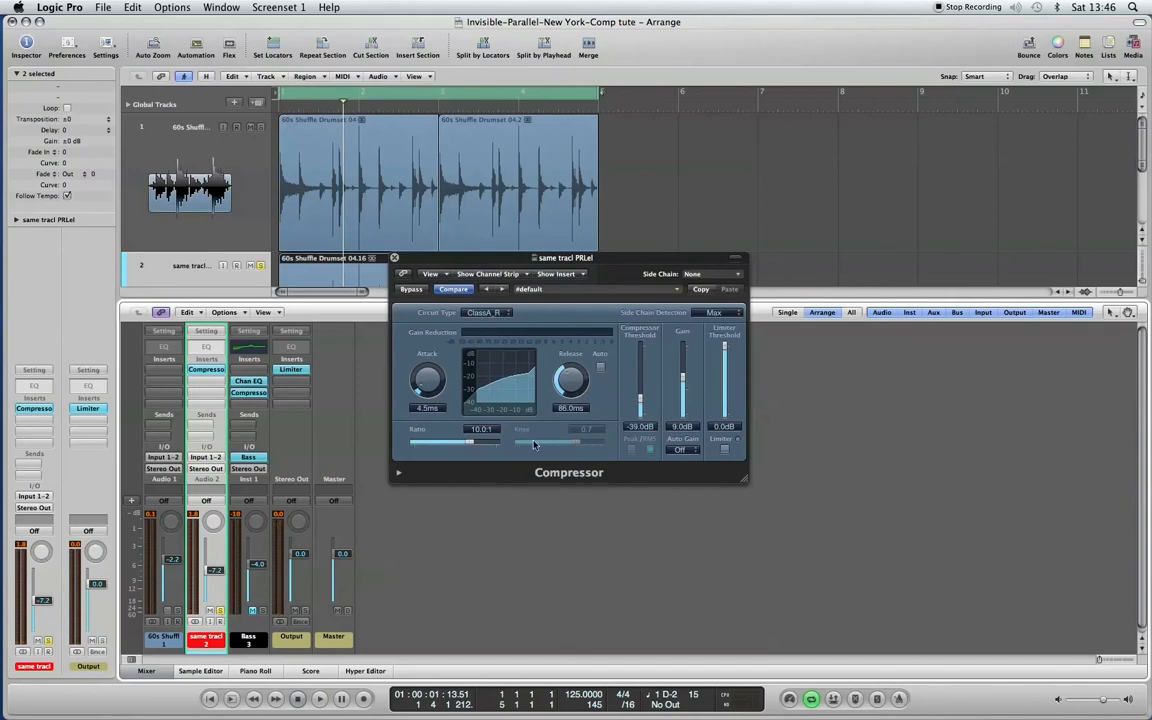
Step: Switch the soloed track's compressor to the ClassA_U circuit type with a 6.8:1 ratio and 13.5 dB gain
{"action": "left_click", "coordinate": [495, 313]}
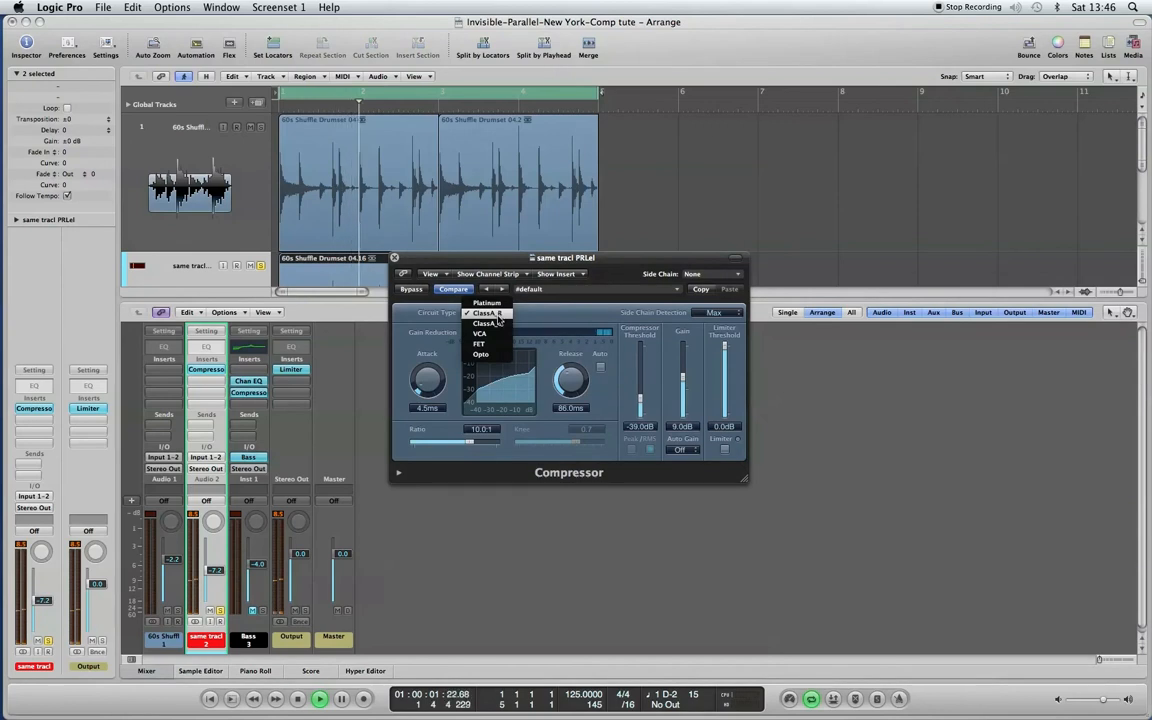
{"action": "left_click", "coordinate": [497, 323]}
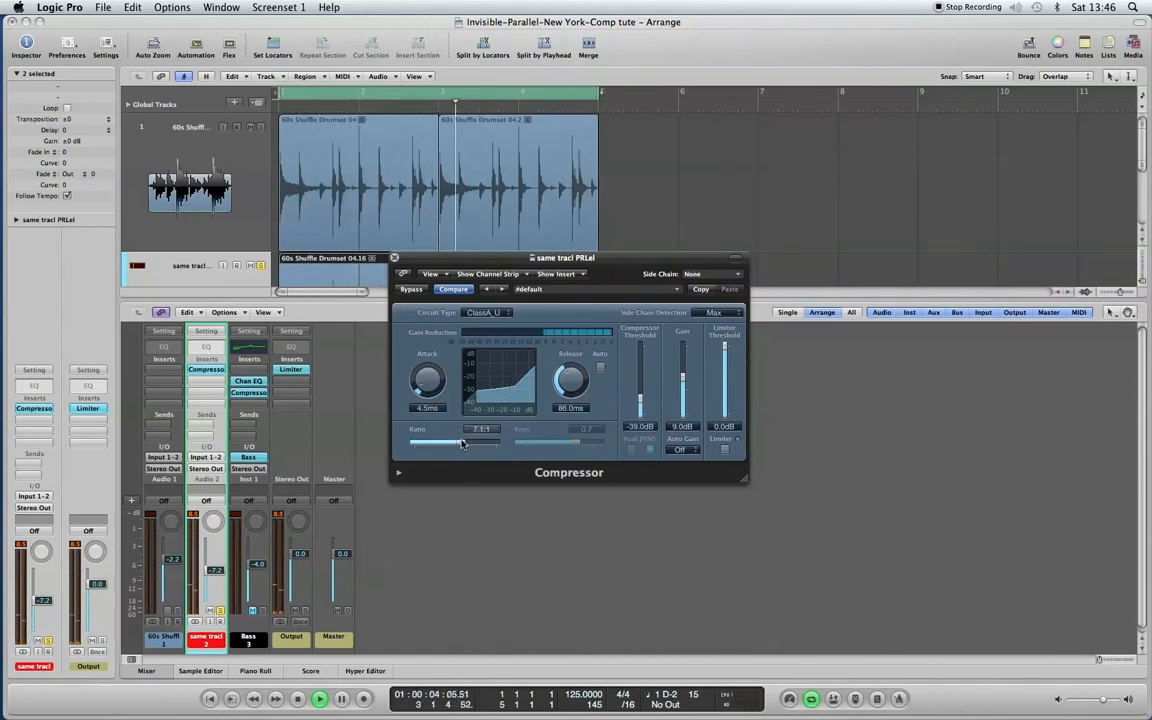
{"action": "left_click_drag", "start_coordinate": [684, 379], "coordinate": [685, 374]}
{"action": "left_click", "coordinate": [193, 515]}
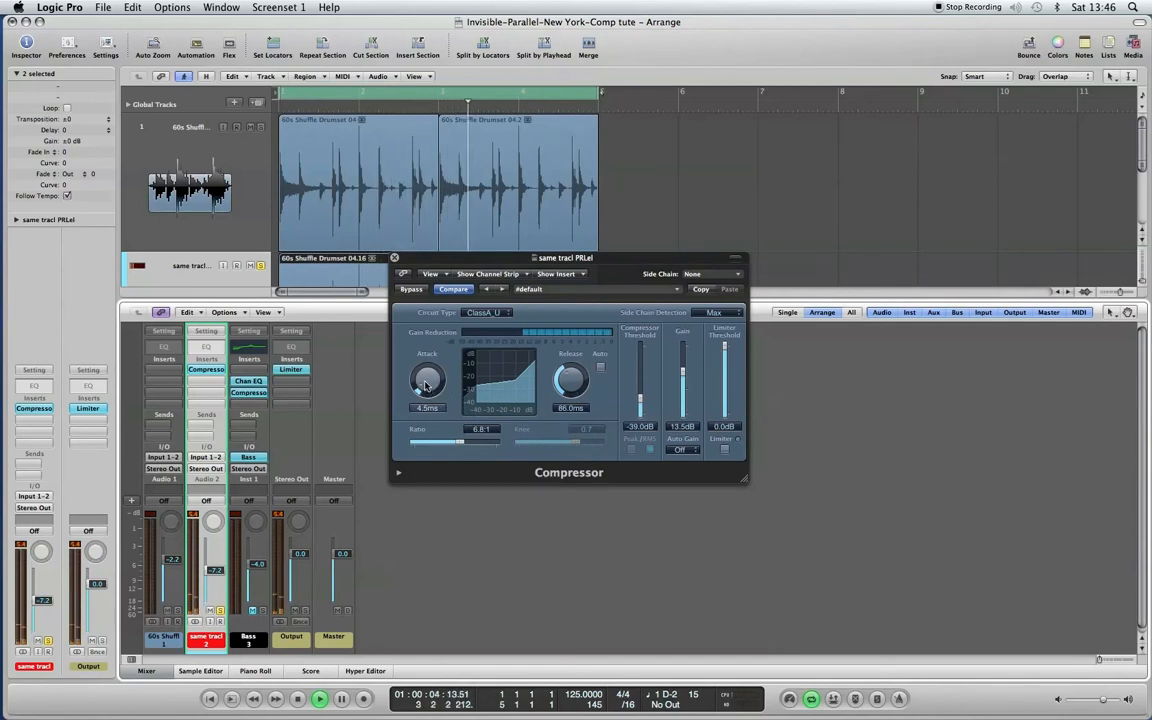
Step: Refine the compressor to 1.0 ms attack, -35.0 dB threshold, 8.7:1 ratio and 15.0 dB gain, with the compressed track at -5.7 dB
{"action": "left_click_drag", "start_coordinate": [425, 387], "coordinate": [426, 394]}
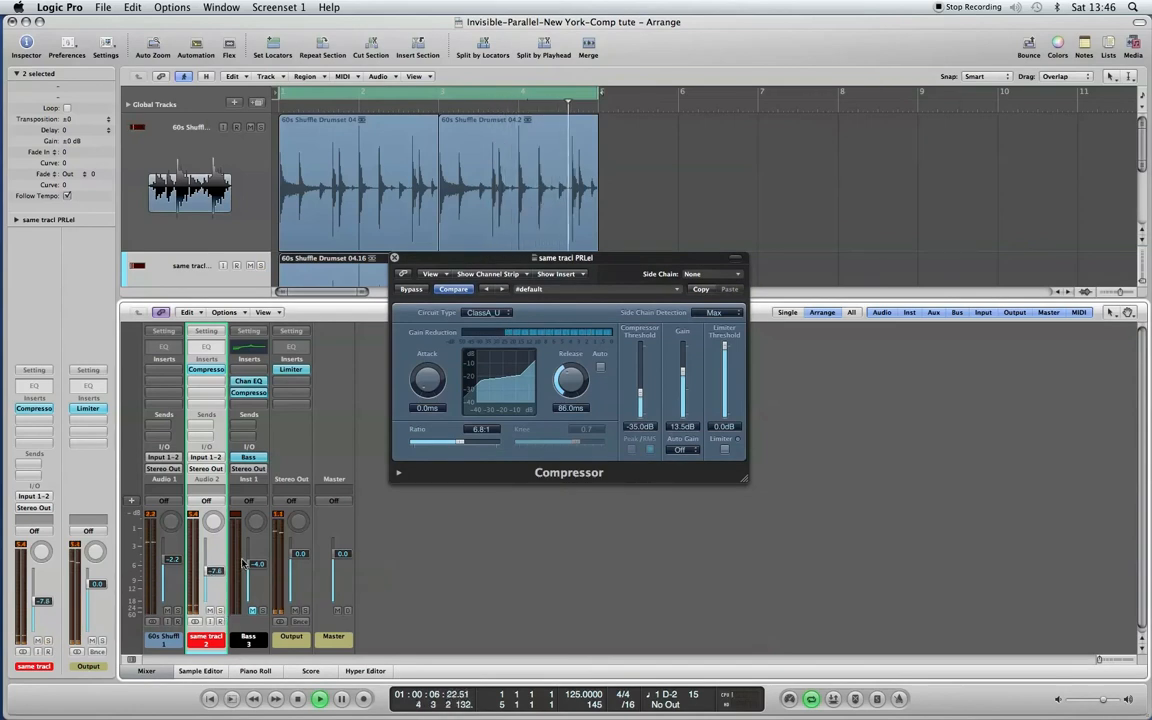
{"action": "left_click_drag", "start_coordinate": [424, 383], "coordinate": [427, 376]}
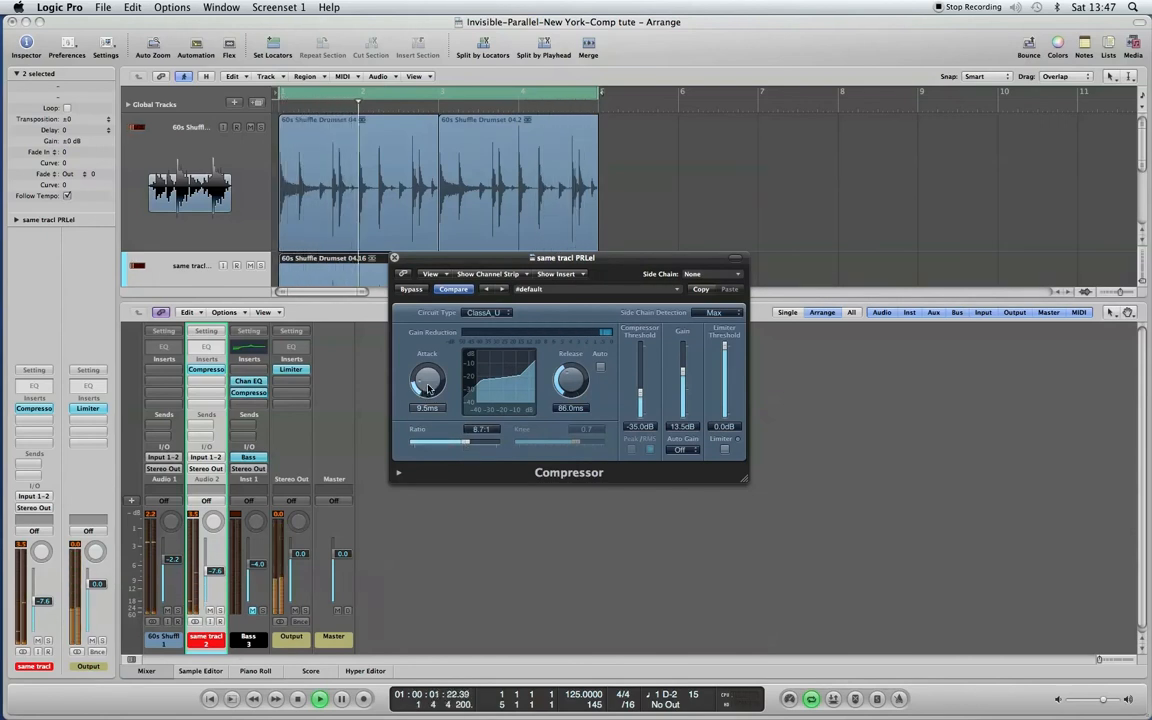
{"action": "left_click_drag", "start_coordinate": [427, 388], "coordinate": [438, 446]}
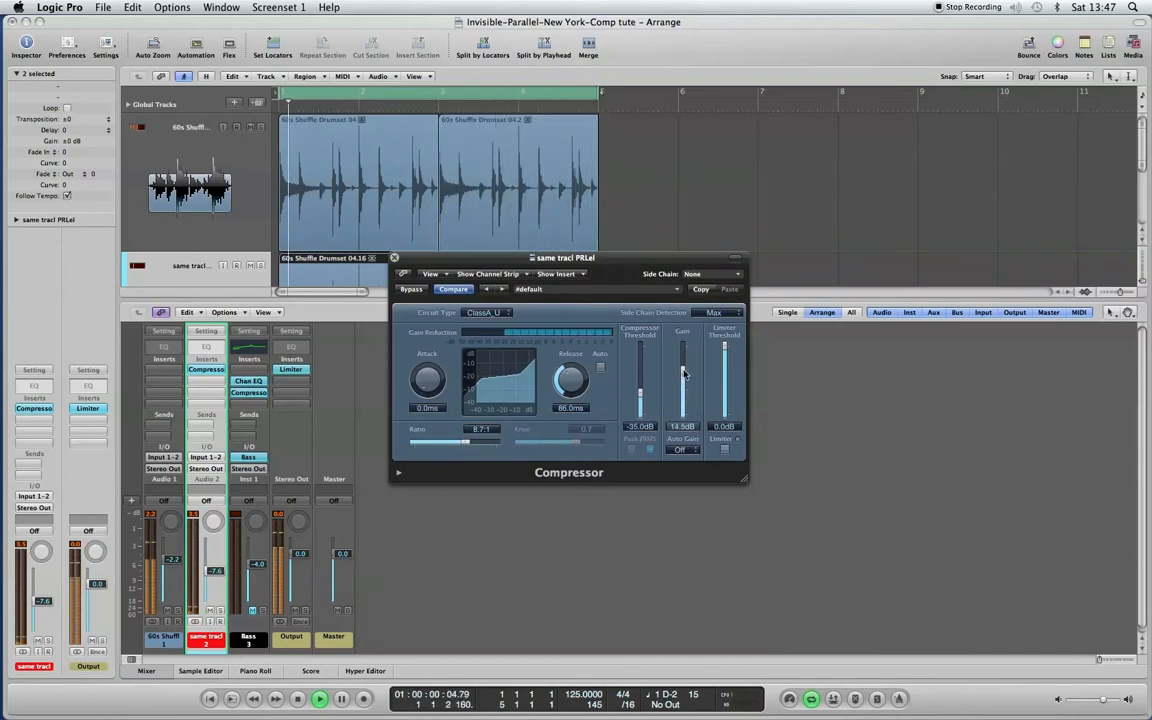
{"action": "left_click_drag", "start_coordinate": [210, 574], "coordinate": [210, 572]}
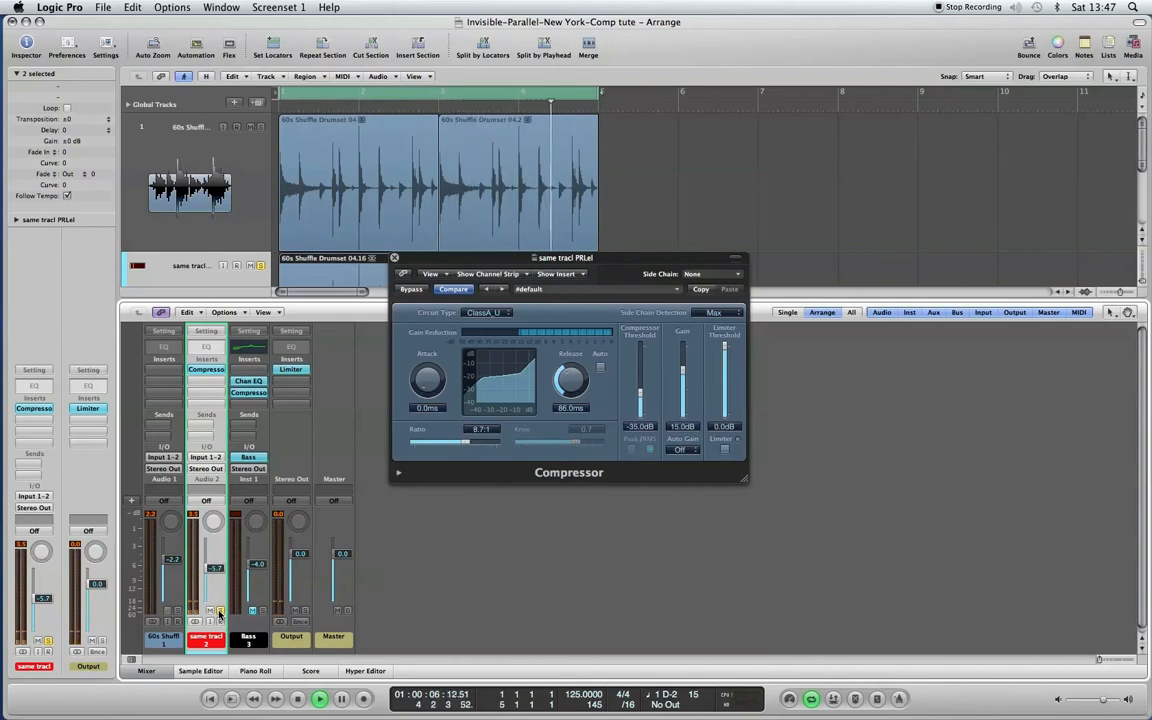
{"action": "mouse_move", "coordinate": [416, 399]}
{"action": "left_mouse_down"}
{"action": "mouse_move", "coordinate": [429, 363]}
{"action": "mouse_move", "coordinate": [432, 388]}
{"action": "left_mouse_up"}
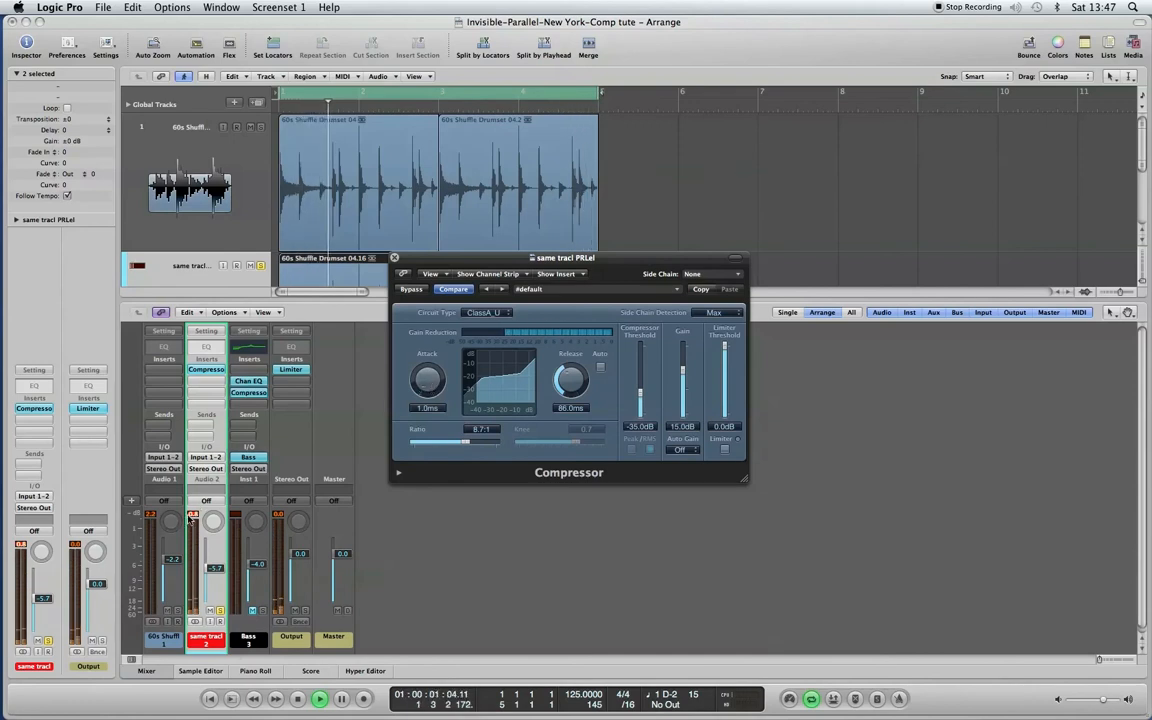
Step: Switch the compressor to the VCA circuit type with a 9.4:1 ratio, -37.0 dB threshold, 16.5 dB gain and 8.5 ms attack
{"action": "left_click", "coordinate": [487, 312]}
{"action": "left_click", "coordinate": [490, 322]}
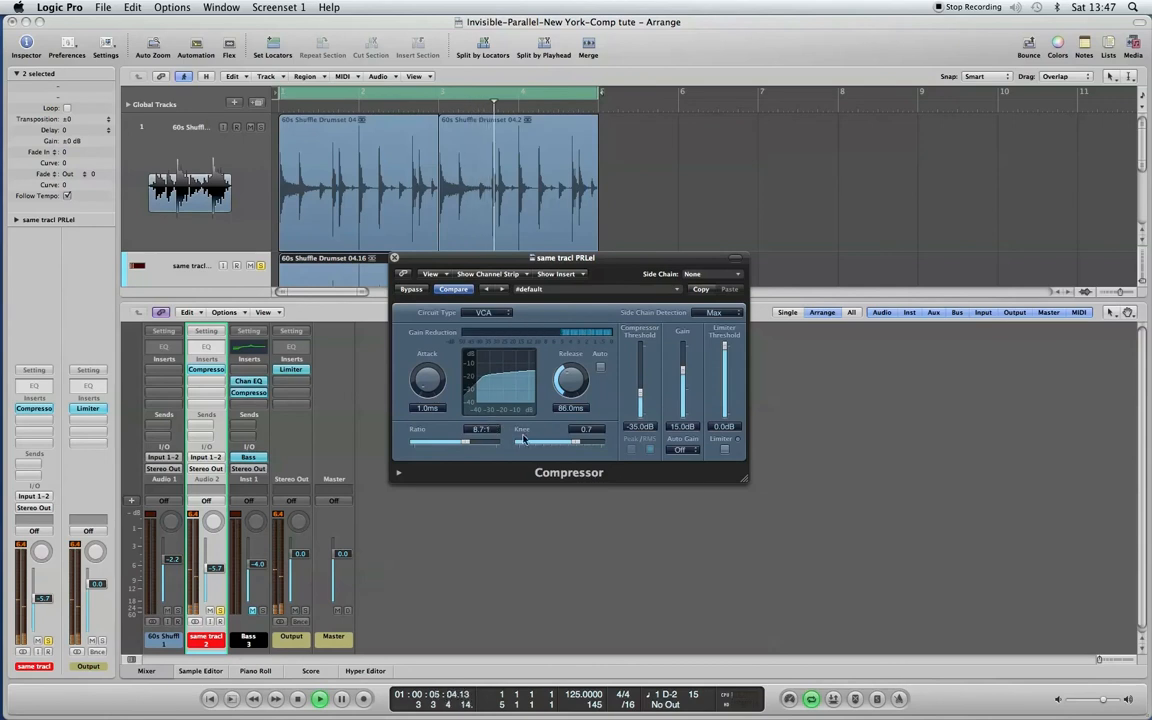
{"action": "left_click_drag", "start_coordinate": [467, 447], "coordinate": [470, 447]}
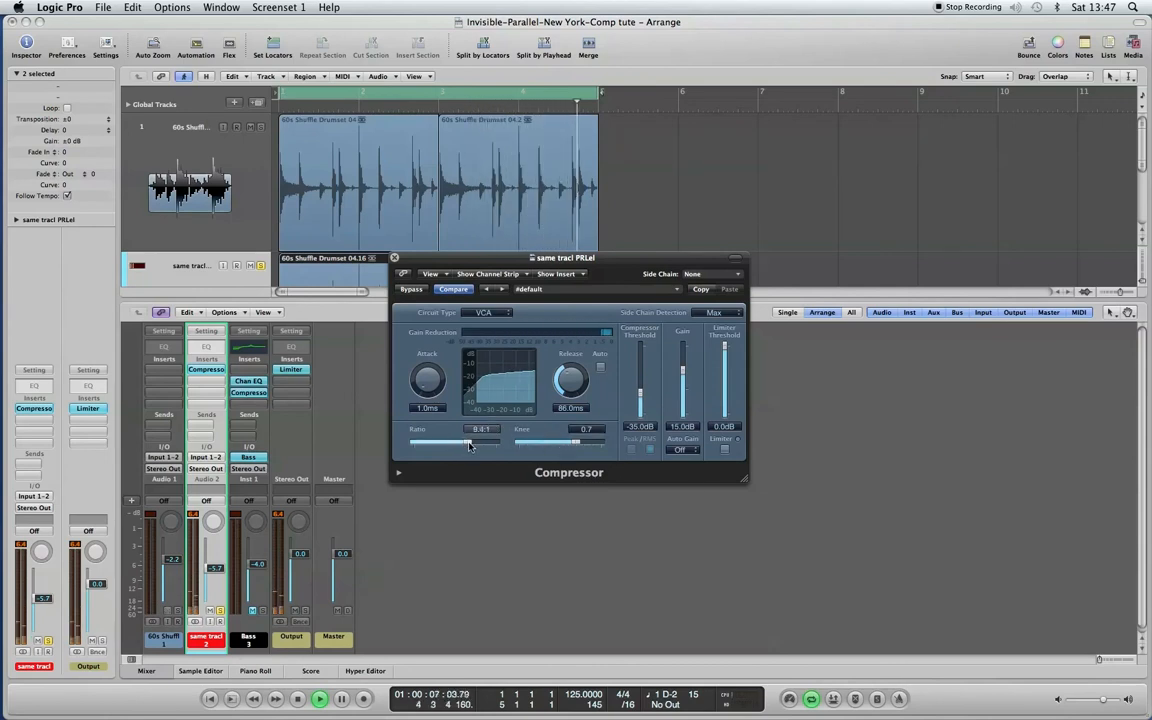
{"action": "left_click_drag", "start_coordinate": [640, 396], "coordinate": [640, 399]}
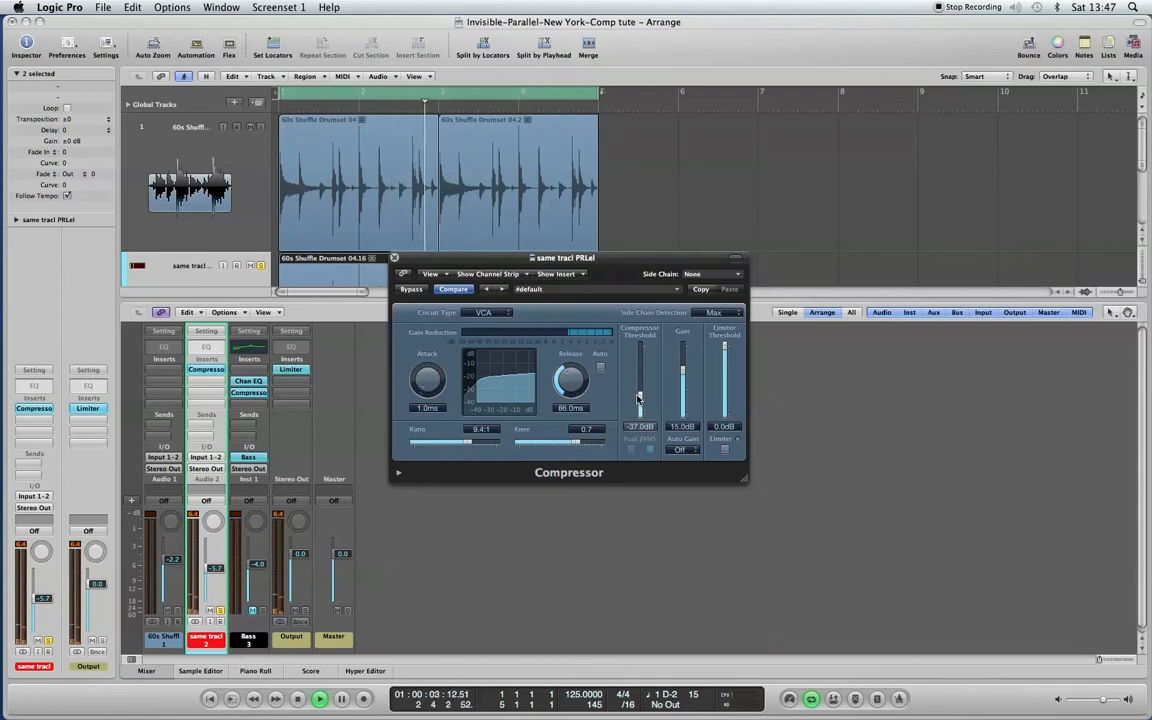
{"action": "left_click_drag", "start_coordinate": [682, 372], "coordinate": [682, 367]}
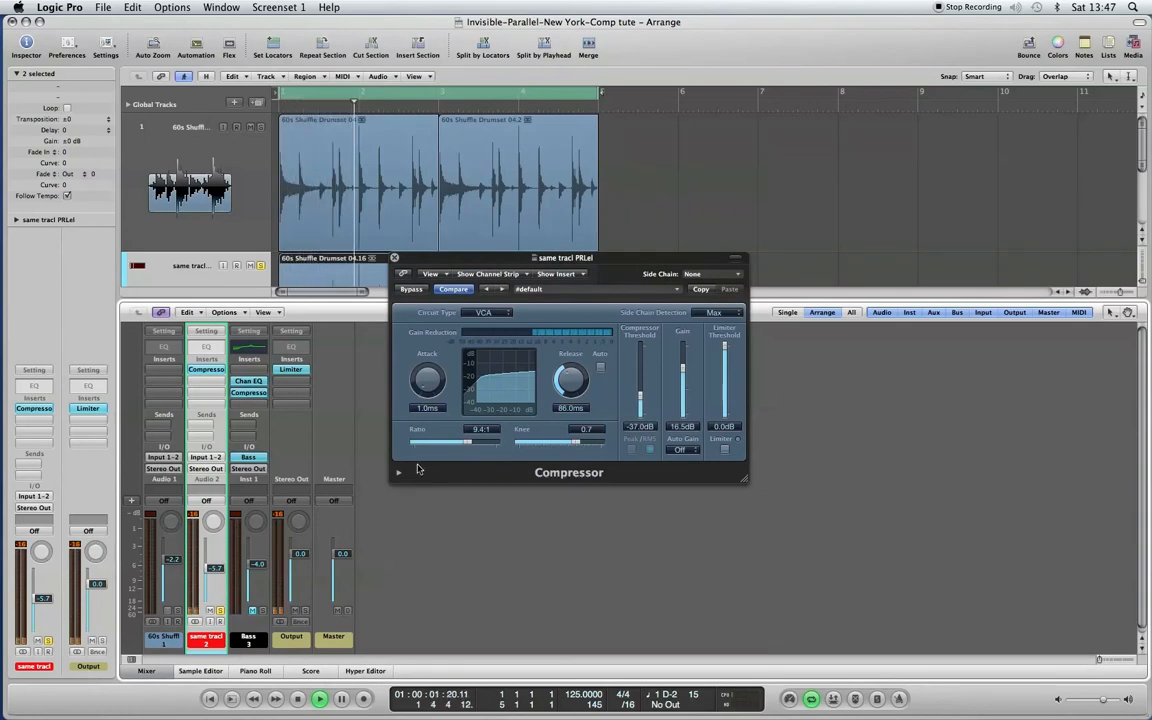
{"action": "left_click_drag", "start_coordinate": [430, 388], "coordinate": [437, 371]}
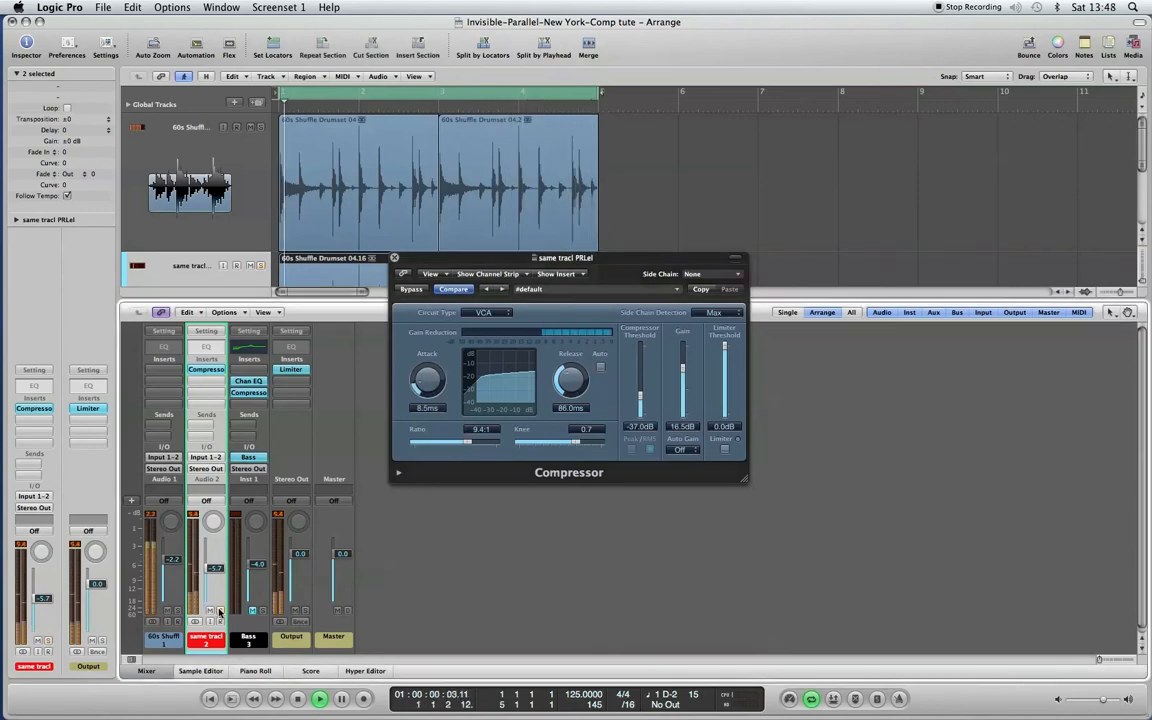
Step: Blend the unsoloed compressed track at -9.8 dB with the original drums and bass, comparing with the compressed track muted
{"action": "left_click_drag", "start_coordinate": [212, 577], "coordinate": [213, 581]}
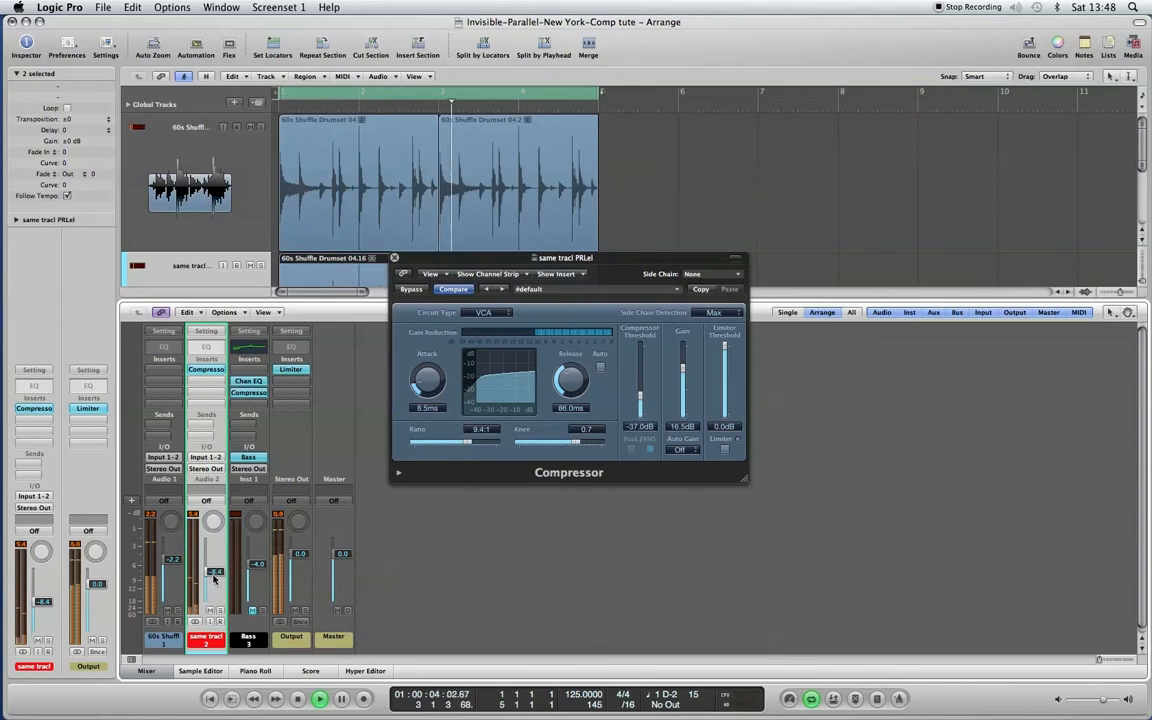
{"action": "left_click_drag", "start_coordinate": [214, 578], "coordinate": [214, 583]}
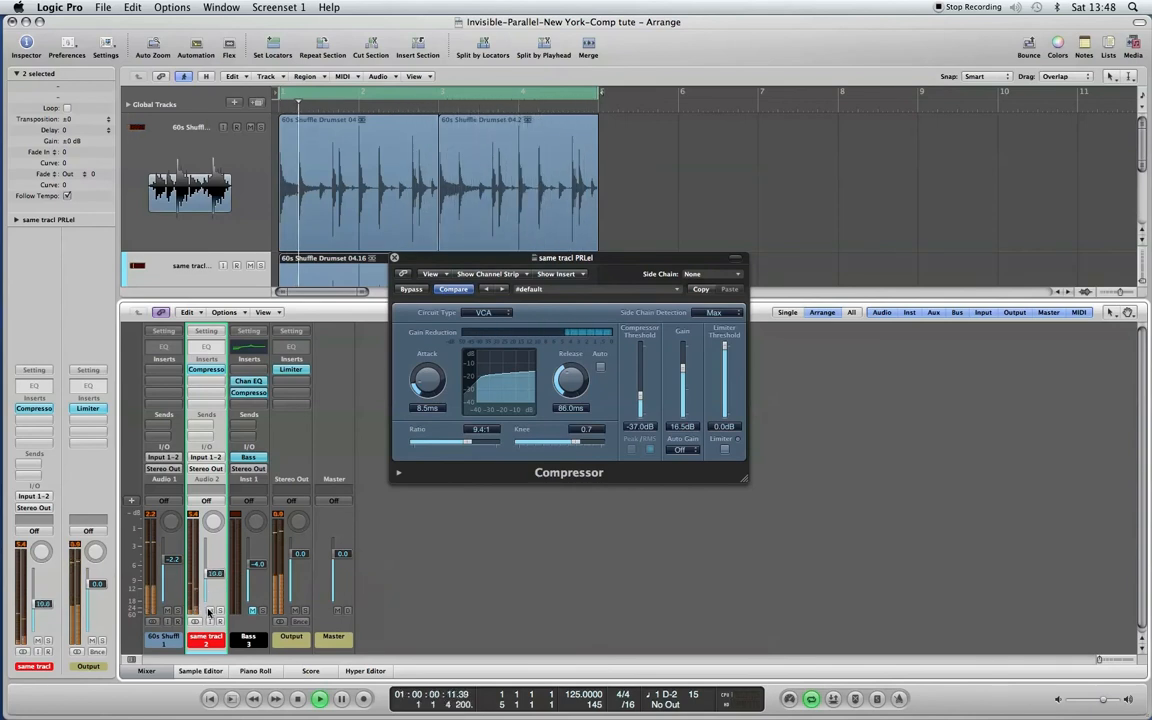
{"action": "left_click", "coordinate": [208, 611]}
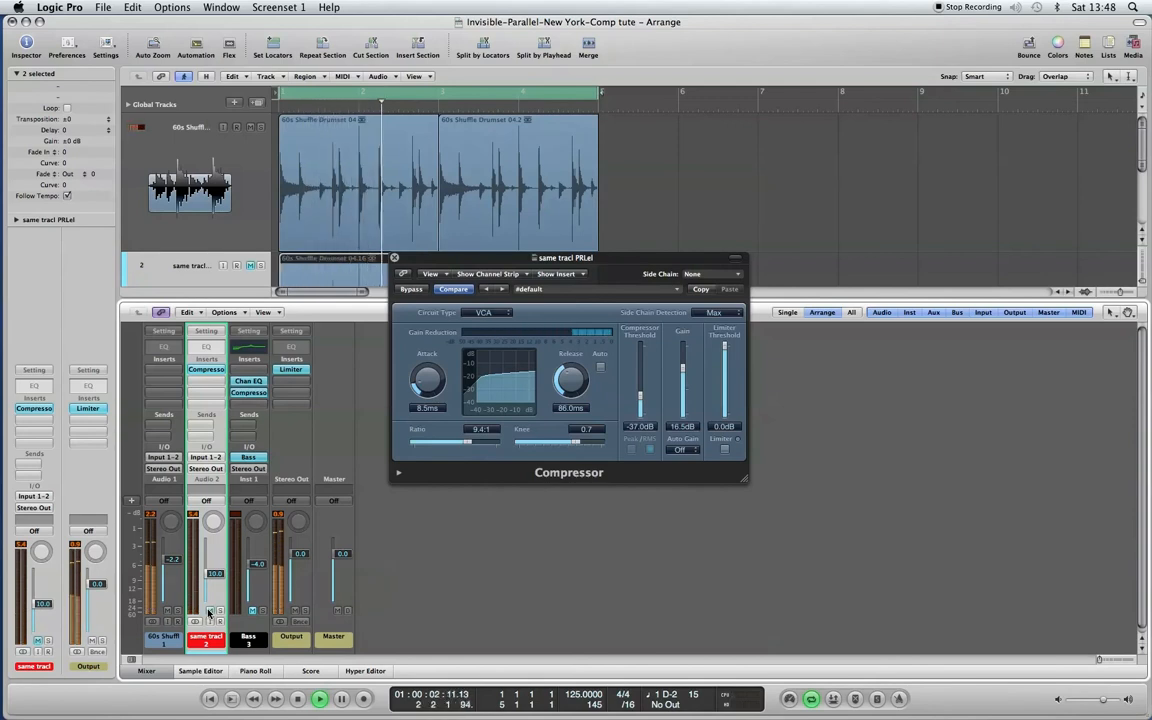
{"action": "left_click", "coordinate": [208, 611]}
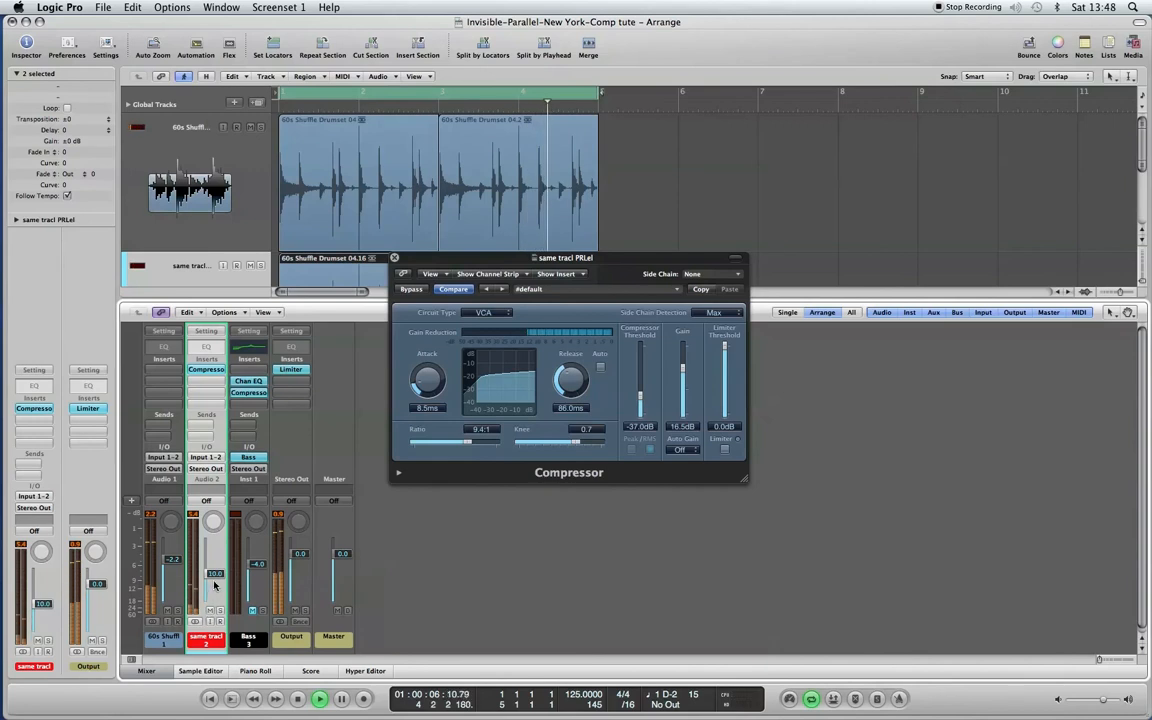
{"action": "left_click_drag", "start_coordinate": [217, 581], "coordinate": [217, 582]}
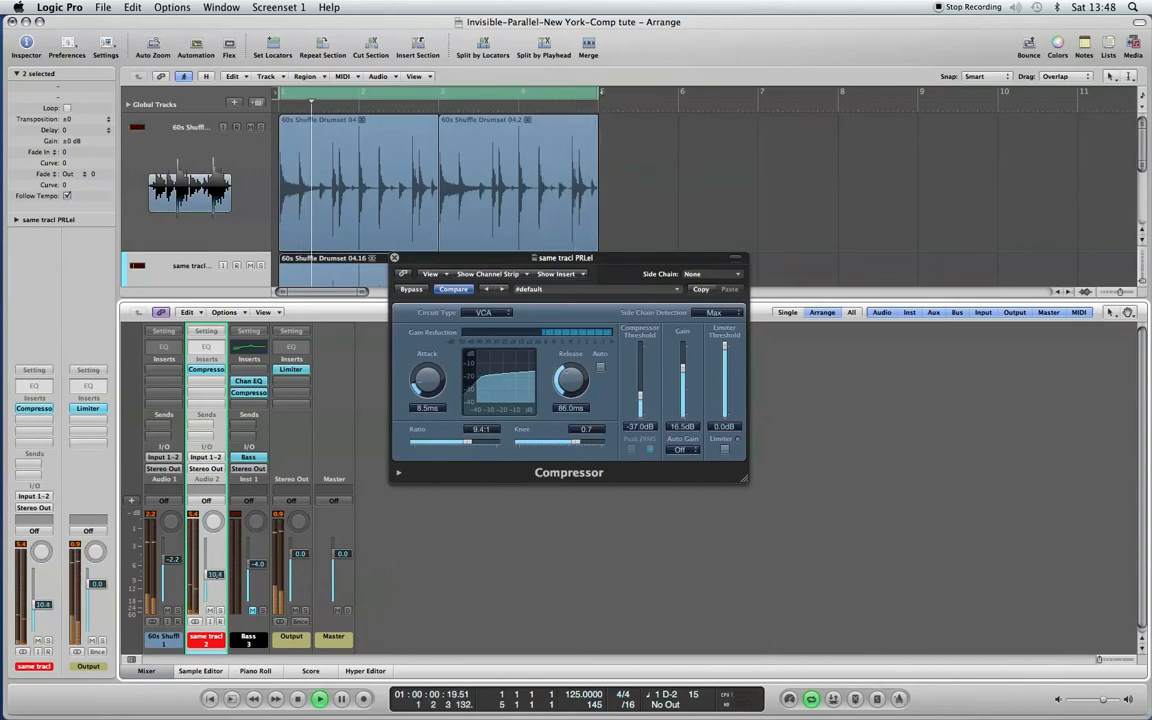
{"action": "left_click", "coordinate": [209, 611]}
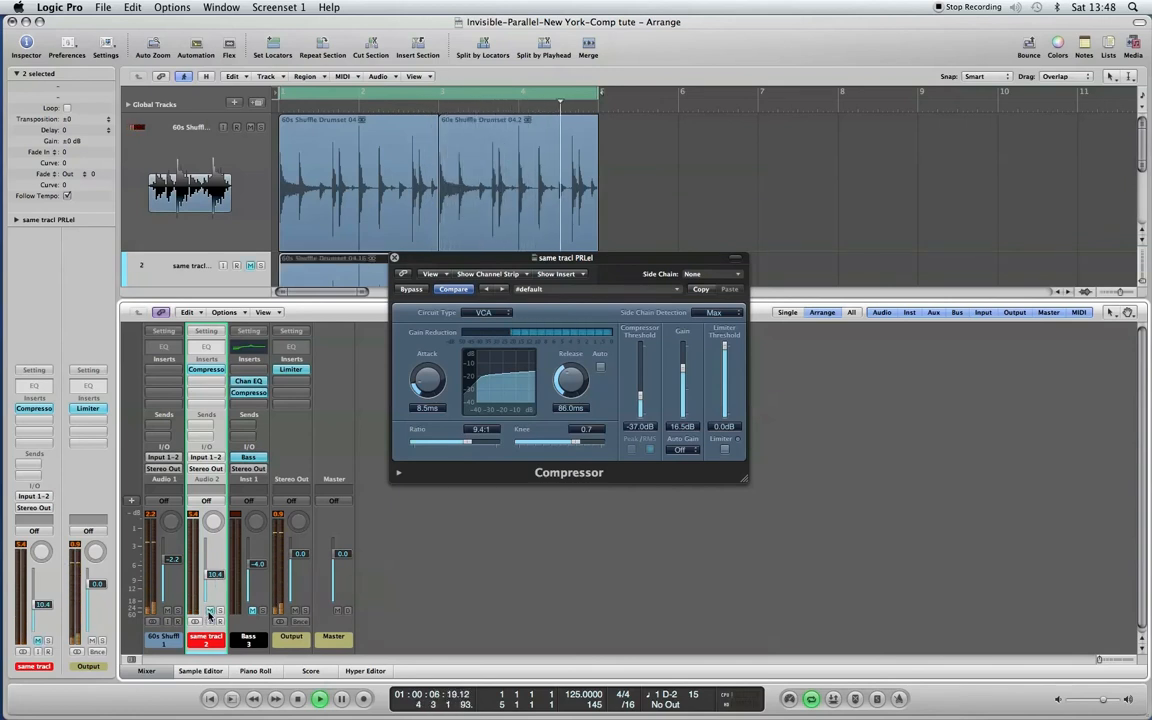
{"action": "left_click", "coordinate": [209, 611]}
{"action": "mouse_move", "coordinate": [214, 577]}
{"action": "left_mouse_down"}
{"action": "mouse_move", "coordinate": [214, 566]}
{"action": "mouse_move", "coordinate": [214, 576]}
{"action": "left_mouse_up"}
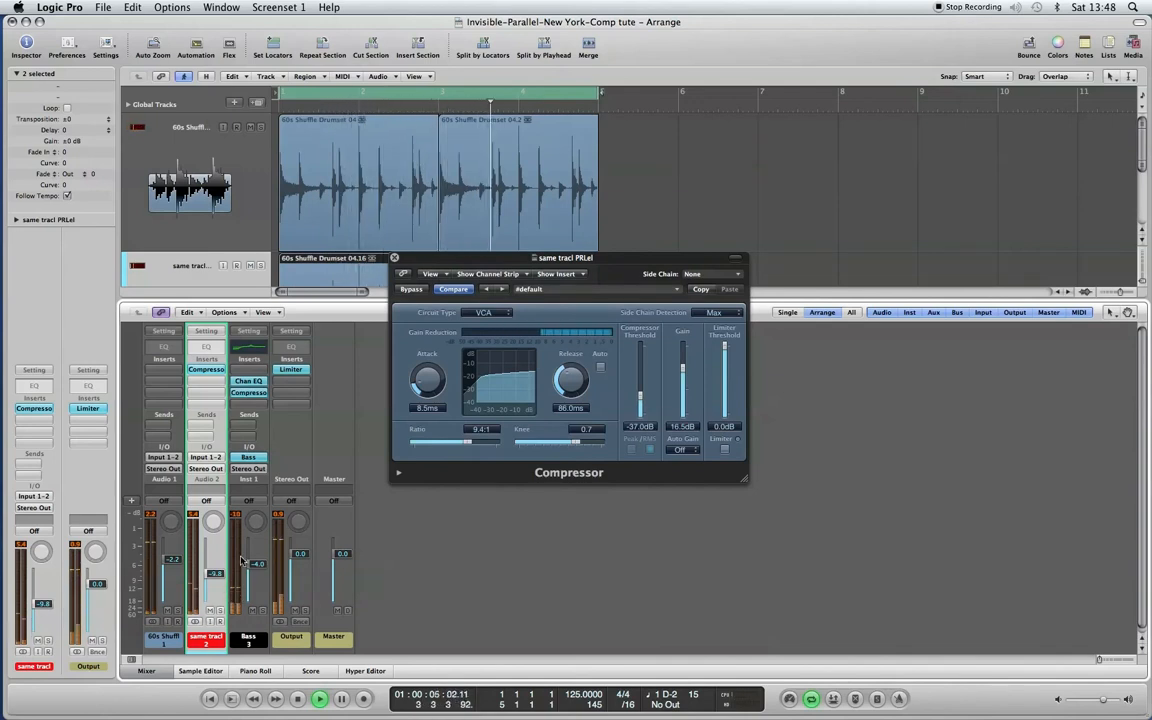
Step: Compare the edited compressor with its stored settings, and switch the circuit type to Platinum with Peak detection
{"action": "left_click", "coordinate": [455, 291]}
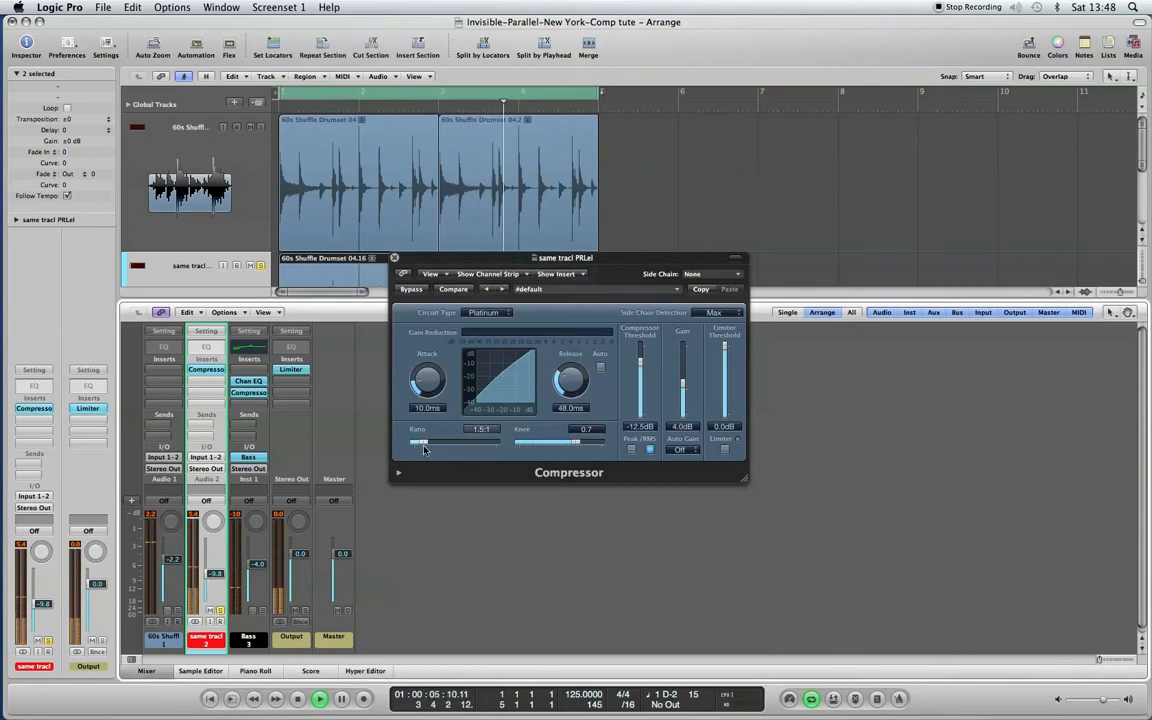
{"action": "left_click", "coordinate": [453, 289]}
{"action": "left_click", "coordinate": [484, 313]}
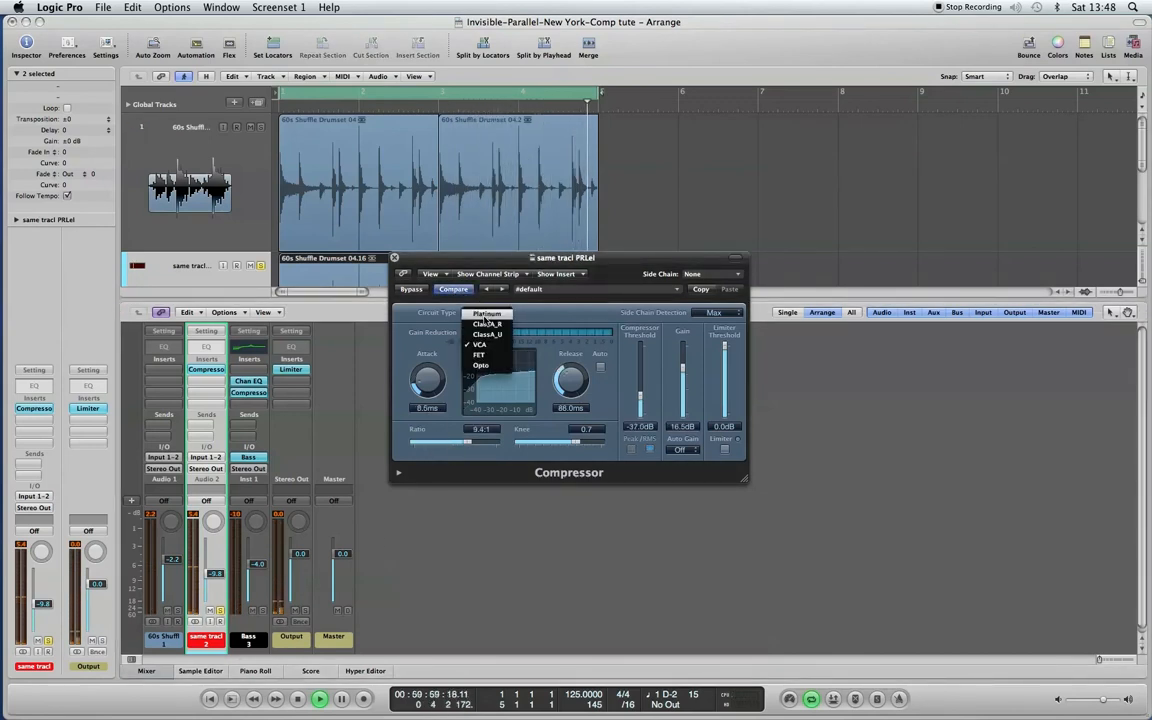
{"action": "left_click", "coordinate": [486, 296]}
{"action": "left_click", "coordinate": [631, 450]}
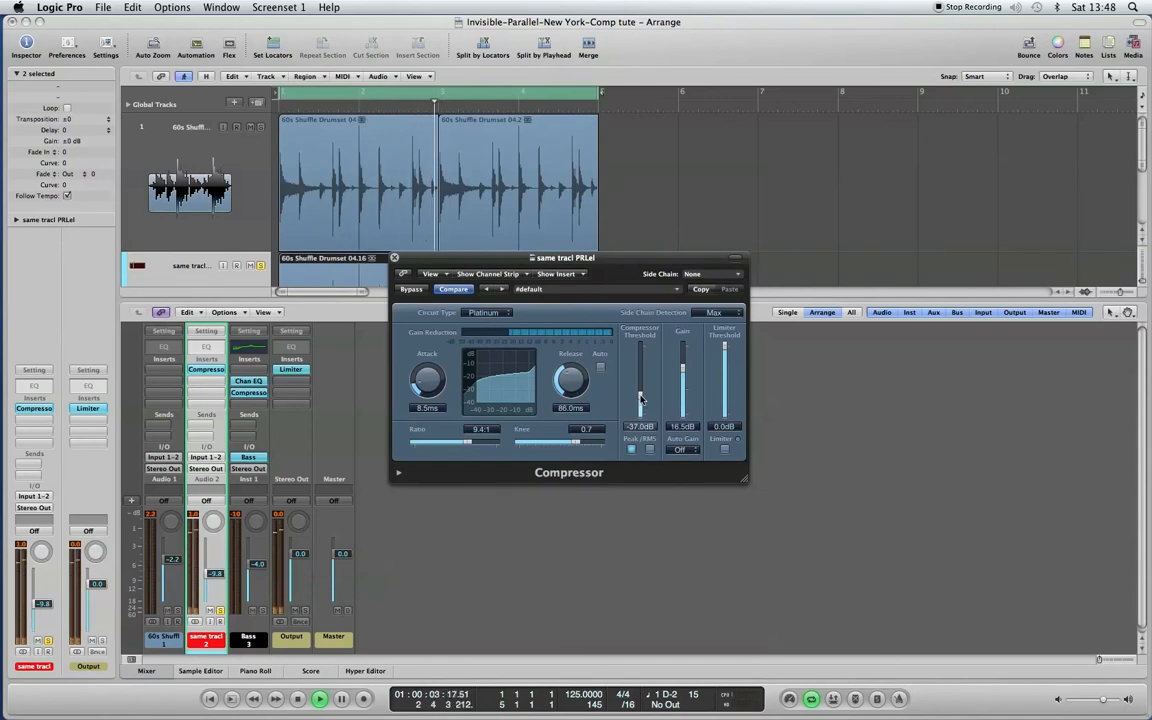
Step: Set the compressor's threshold to -24.0 dB, ratio to 6.1:1, attack to 0.0 ms, knee to 0.3 and release to 48.0 ms
{"action": "left_click_drag", "start_coordinate": [641, 399], "coordinate": [642, 389]}
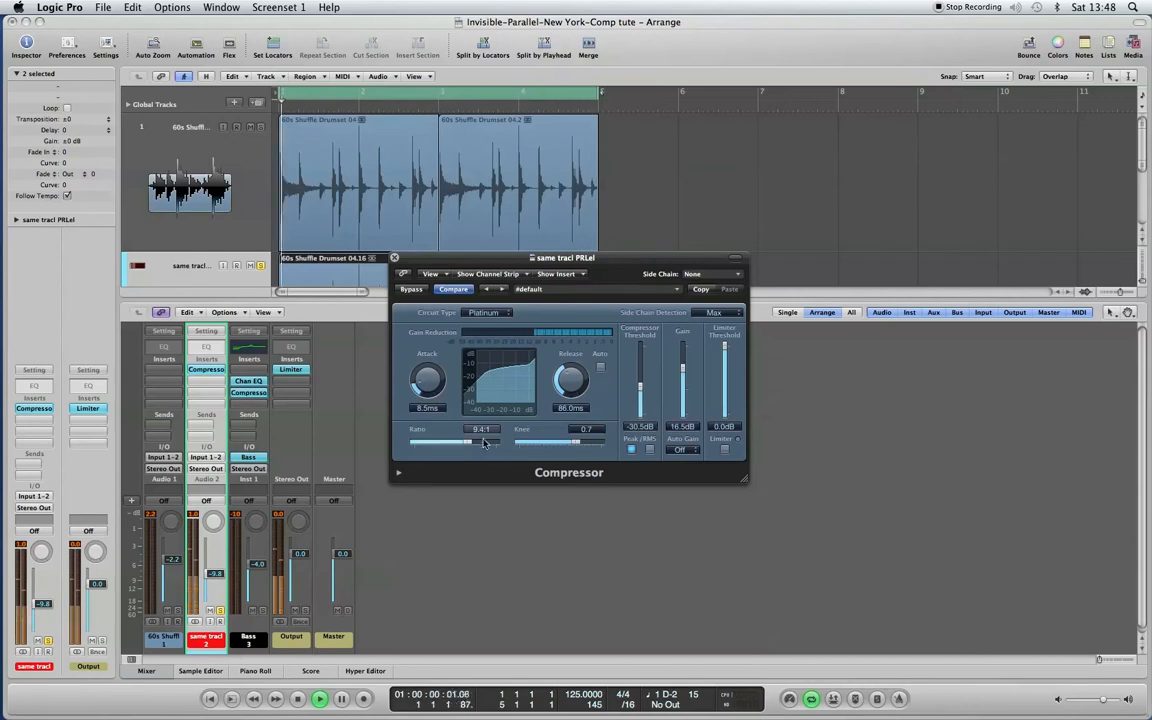
{"action": "left_click_drag", "start_coordinate": [467, 447], "coordinate": [458, 447]}
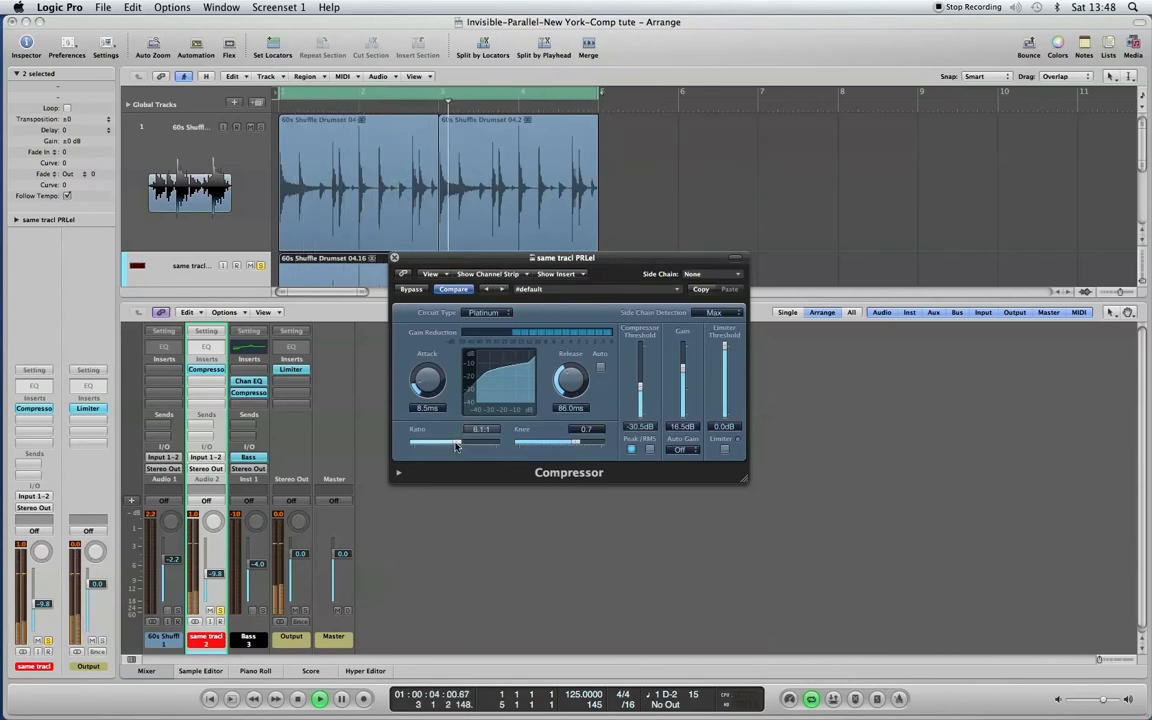
{"action": "left_click_drag", "start_coordinate": [427, 383], "coordinate": [444, 443]}
{"action": "left_click_drag", "start_coordinate": [641, 384], "coordinate": [641, 376]}
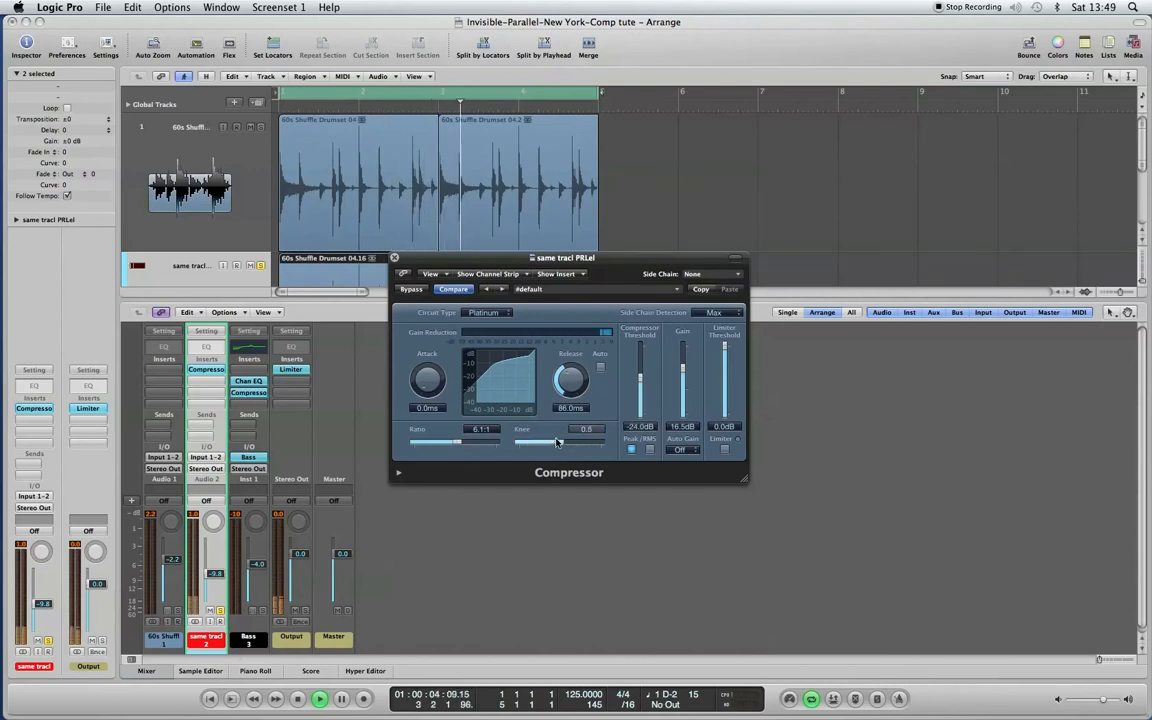
{"action": "left_click_drag", "start_coordinate": [572, 381], "coordinate": [580, 390]}
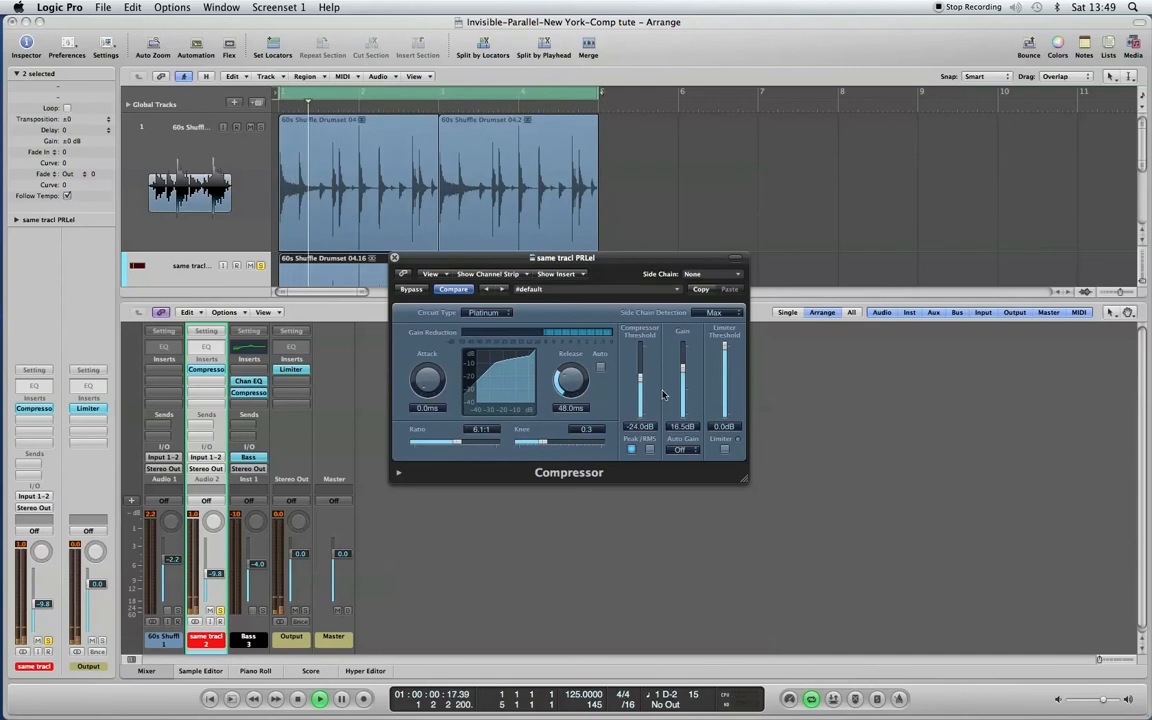
Step: Set the compressor's gain to 19.5 dB and blend the unsoloed compressed track into the mix at -11.6 dB
{"action": "left_click_drag", "start_coordinate": [684, 371], "coordinate": [686, 367]}
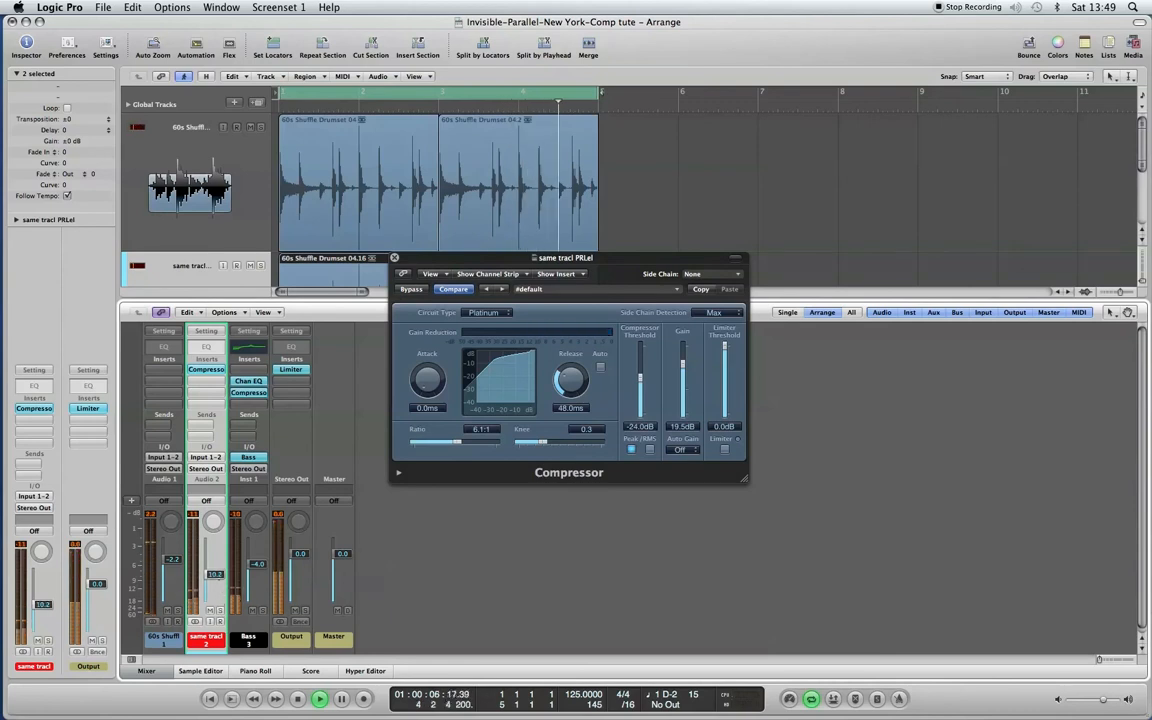
{"action": "left_click_drag", "start_coordinate": [215, 575], "coordinate": [218, 582]}
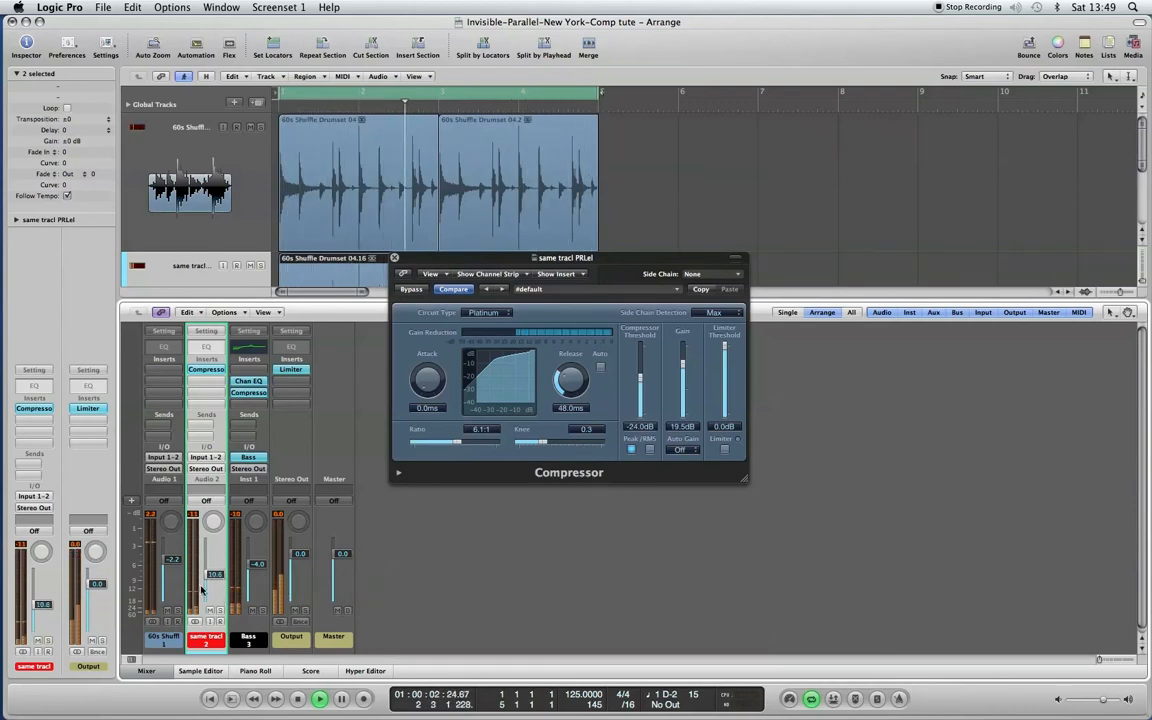
{"action": "left_click_drag", "start_coordinate": [215, 575], "coordinate": [215, 578]}
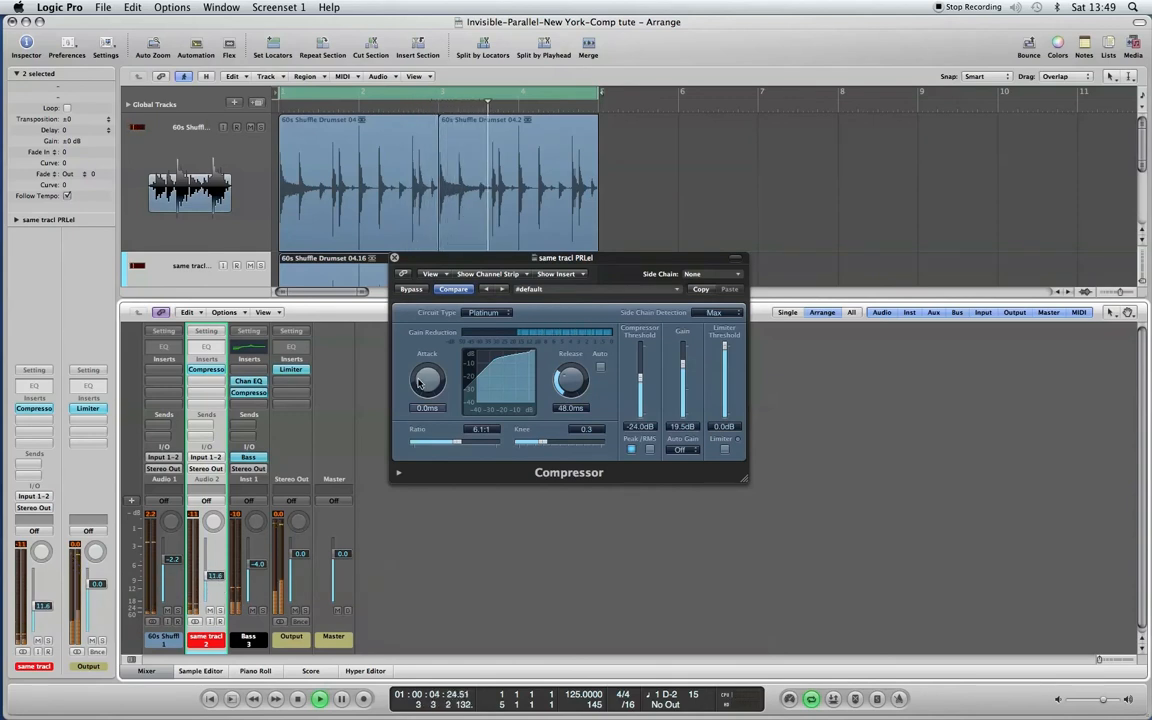
Step: Compare the edited compressor with its stored settings again, and switch the circuit type to ClassA_R
{"action": "left_click", "coordinate": [456, 290]}
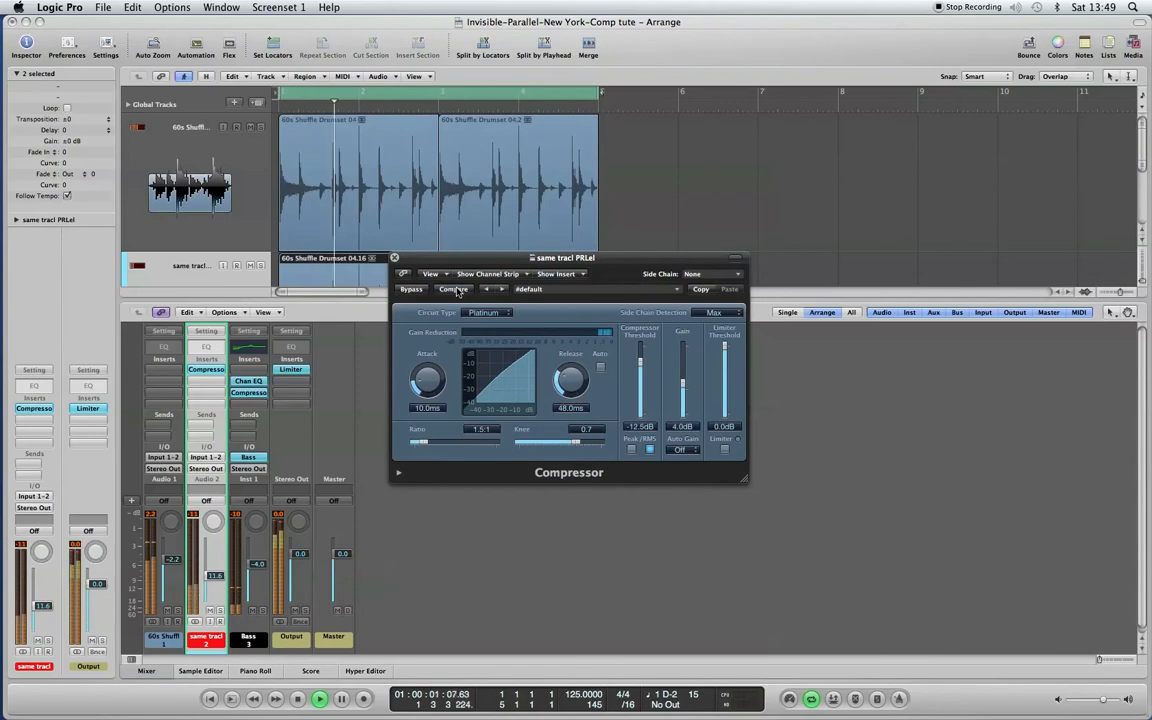
{"action": "left_click", "coordinate": [456, 290]}
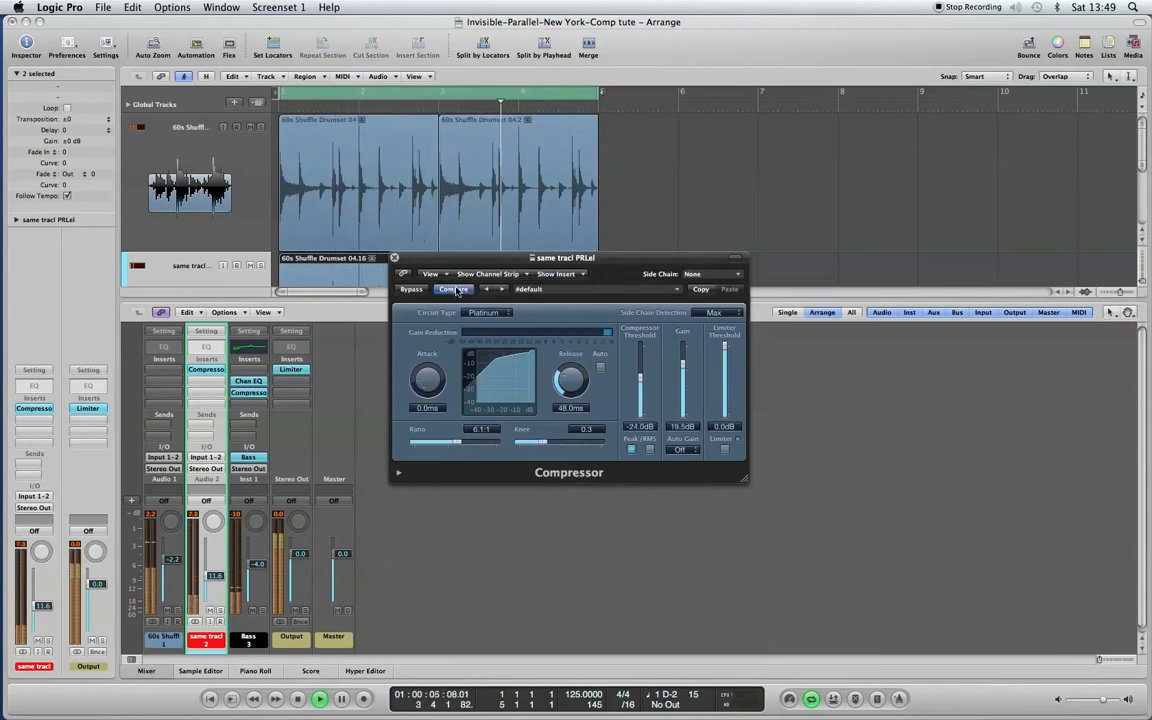
{"action": "left_click", "coordinate": [486, 312]}
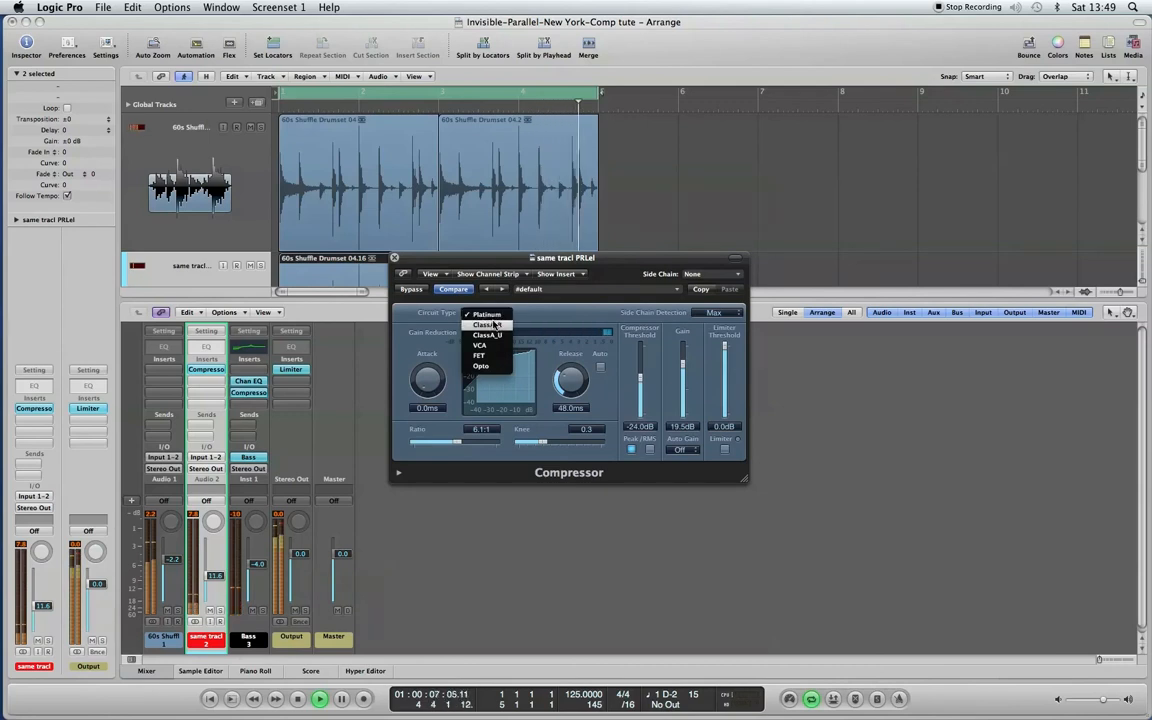
{"action": "left_click", "coordinate": [495, 325]}
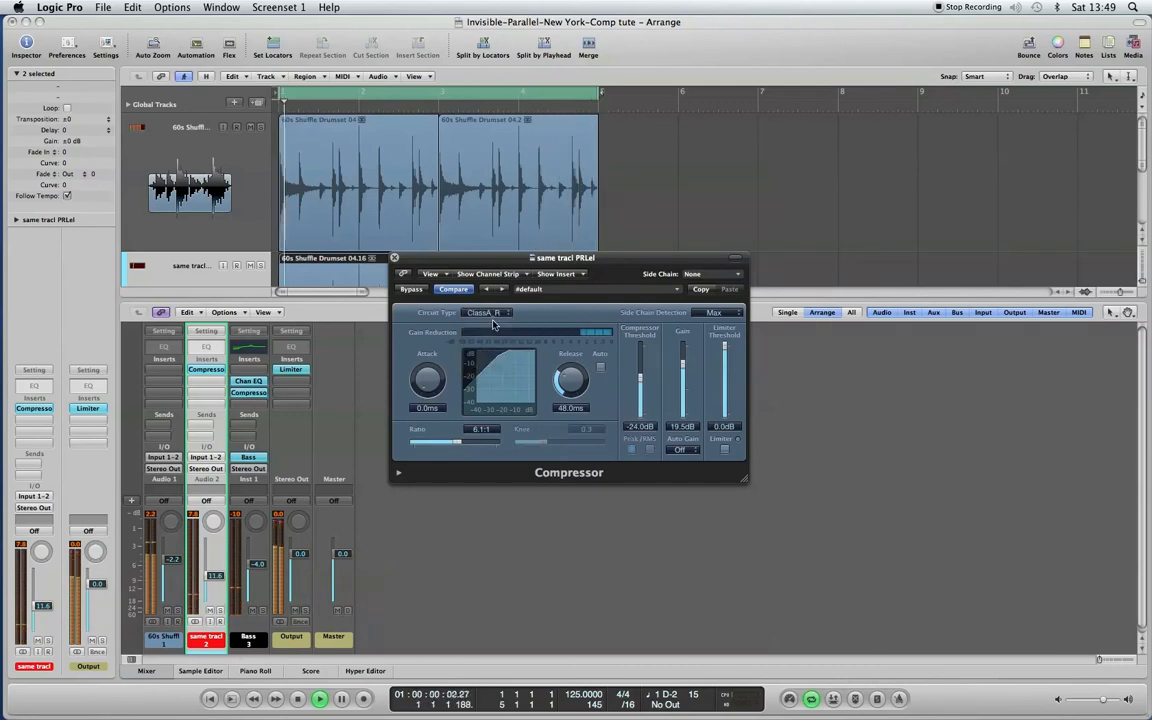
Step: Solo the compressed track and set its compressor's threshold to -35.5 dB, ratio to 9.4:1 and attack to 6.0 ms
{"action": "left_click", "coordinate": [221, 611]}
{"action": "left_click_drag", "start_coordinate": [639, 386], "coordinate": [643, 398]}
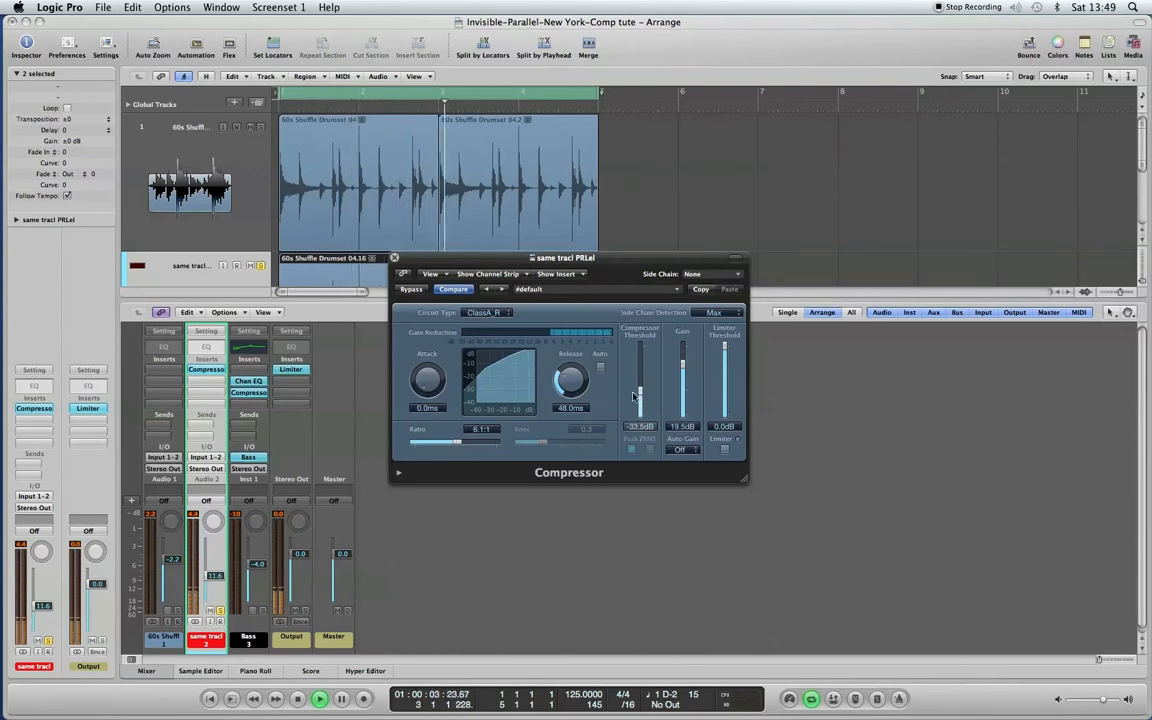
{"action": "left_click_drag", "start_coordinate": [427, 382], "coordinate": [433, 369]}
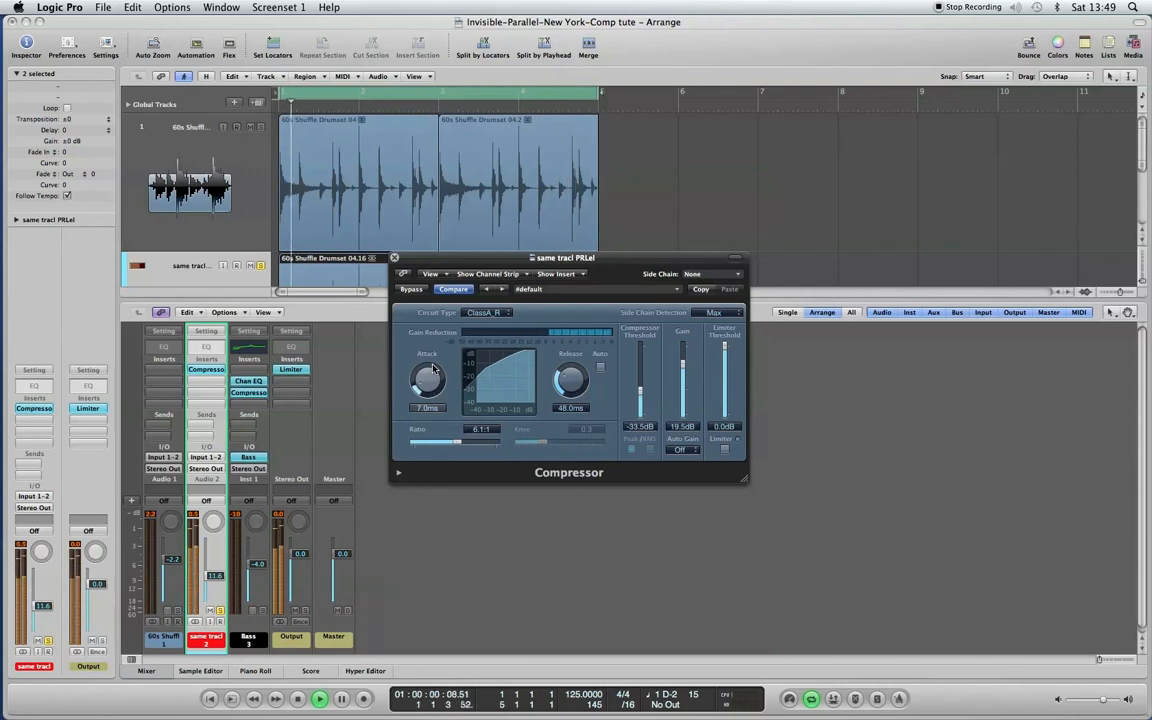
{"action": "left_click_drag", "start_coordinate": [433, 368], "coordinate": [433, 369]}
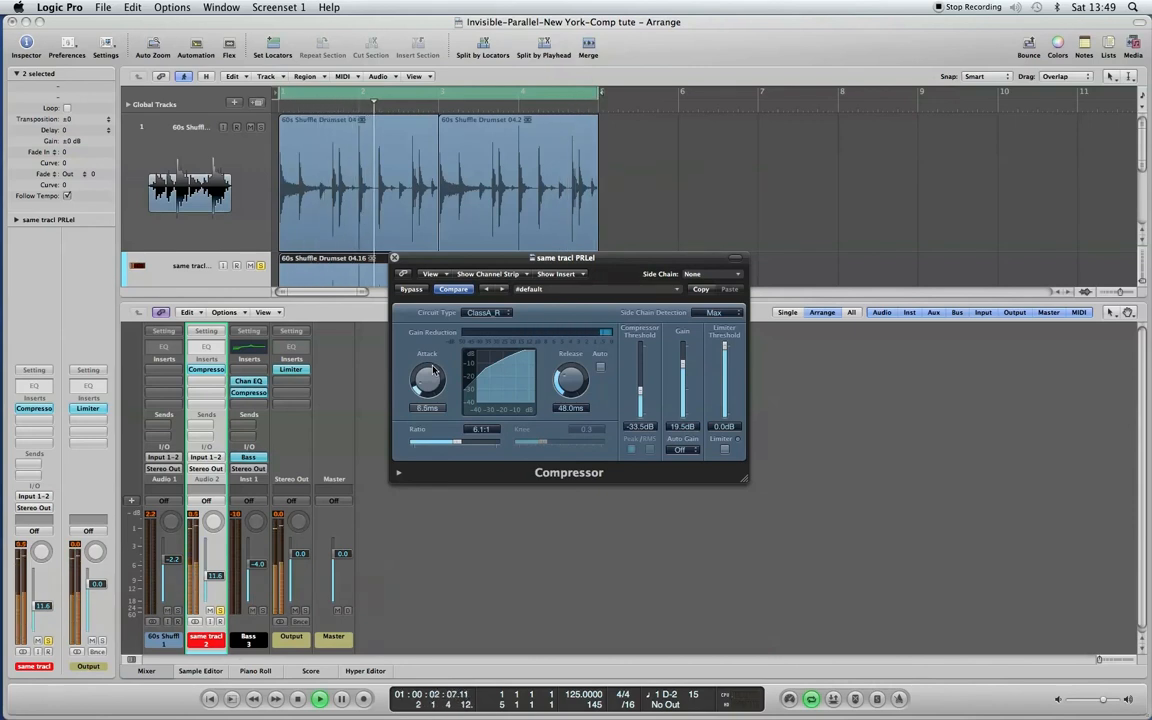
{"action": "left_click_drag", "start_coordinate": [457, 443], "coordinate": [469, 445]}
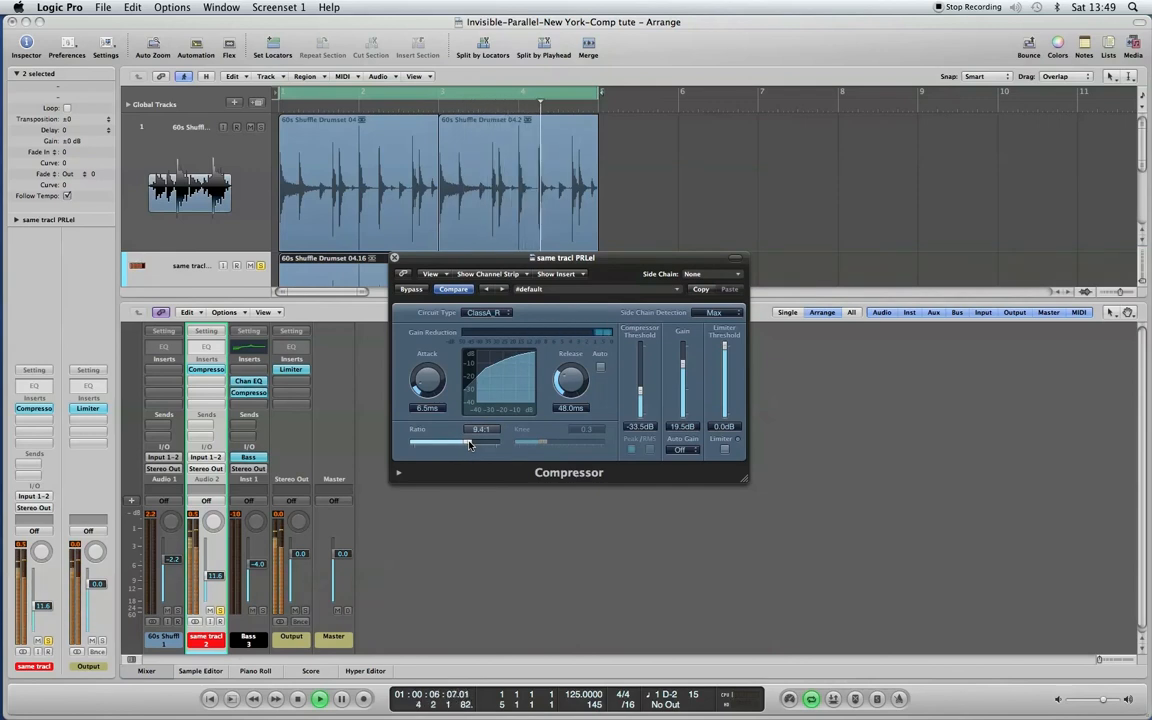
{"action": "left_click_drag", "start_coordinate": [641, 393], "coordinate": [642, 397]}
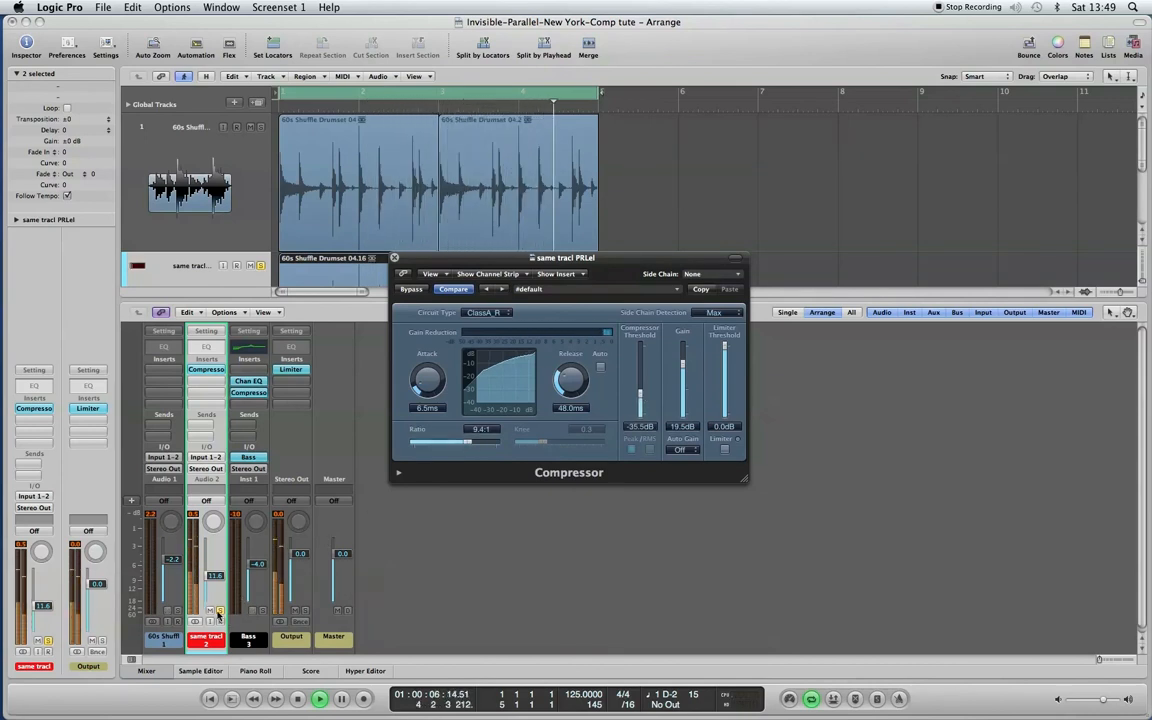
{"action": "left_click_drag", "start_coordinate": [426, 384], "coordinate": [426, 390]}
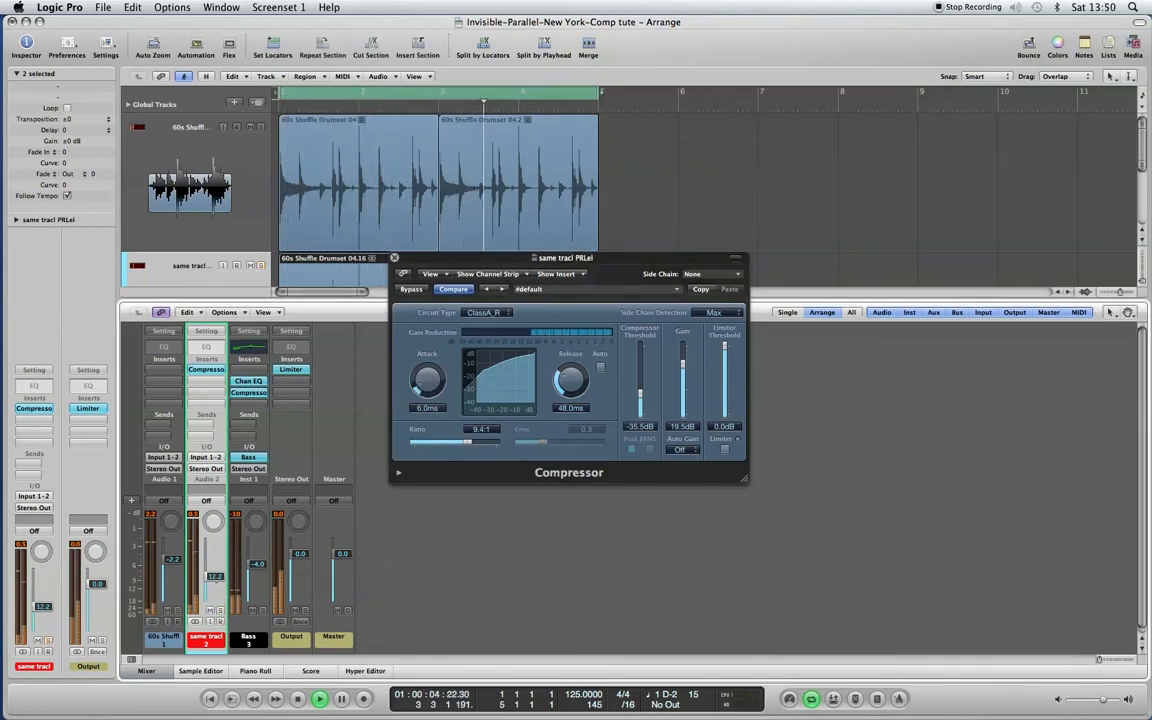
Step: Blend the unsoloed compressed track at -15.2 dB, comparing the mix with it muted, and close the compressor window
{"action": "left_click", "coordinate": [220, 611]}
{"action": "left_click_drag", "start_coordinate": [217, 577], "coordinate": [218, 588]}
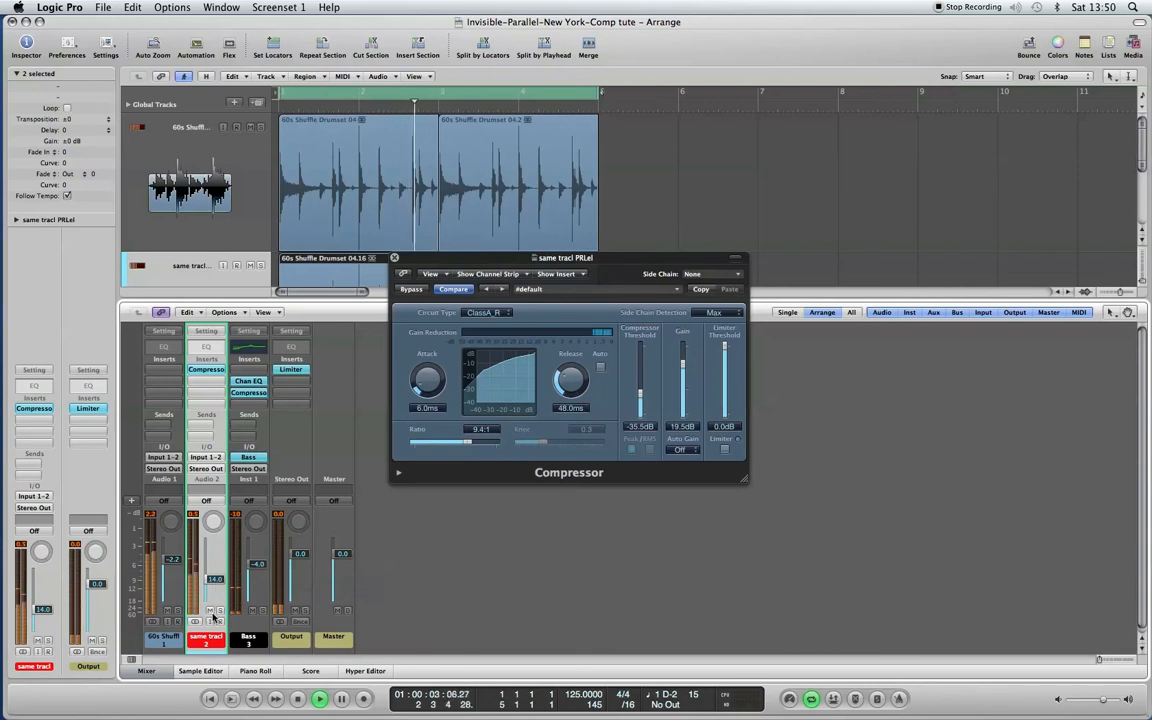
{"action": "left_click", "coordinate": [210, 611]}
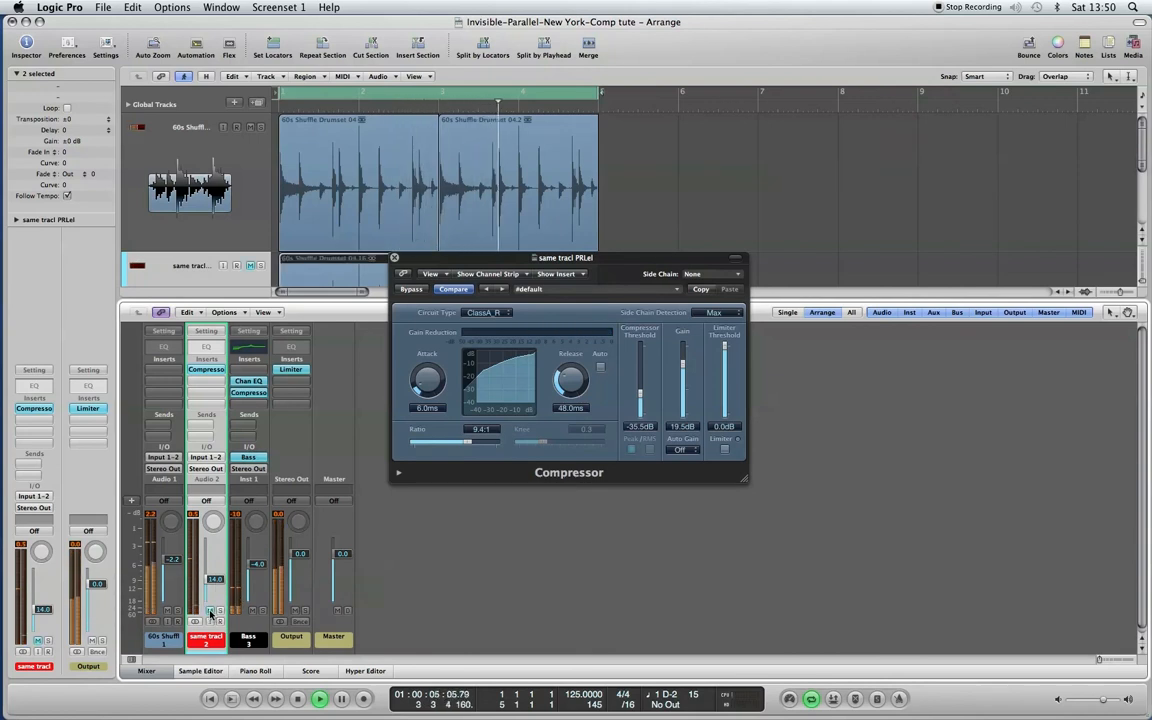
{"action": "left_click", "coordinate": [210, 612]}
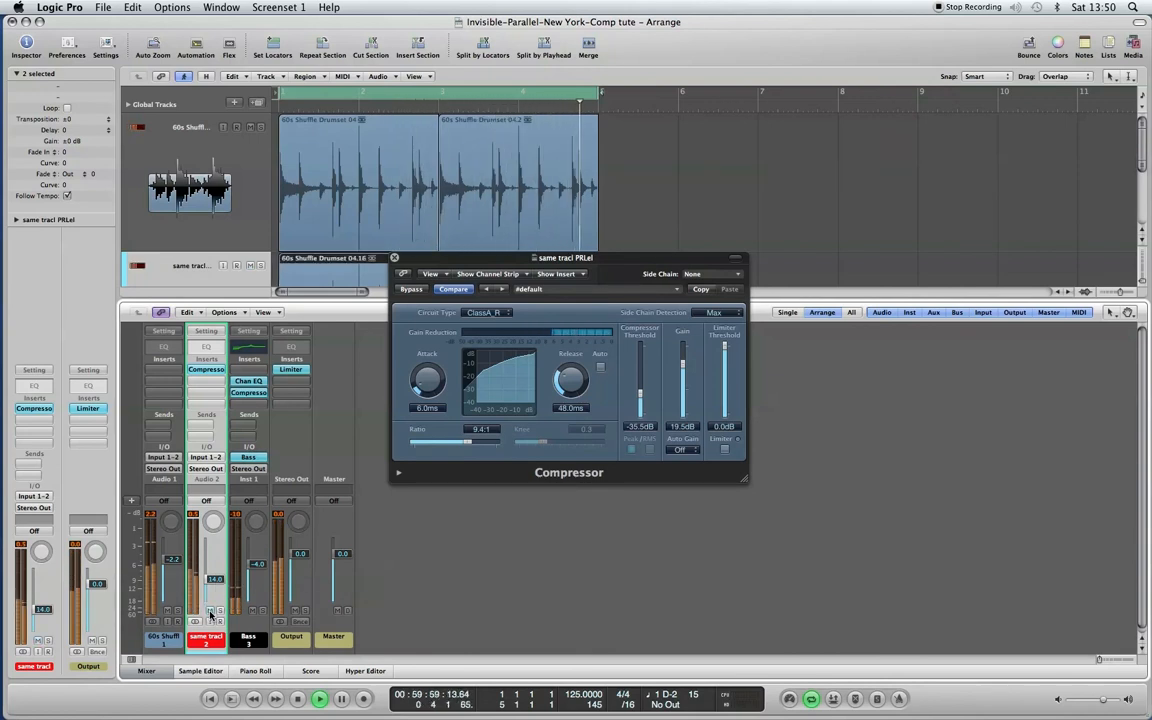
{"action": "left_click_drag", "start_coordinate": [212, 583], "coordinate": [213, 593]}
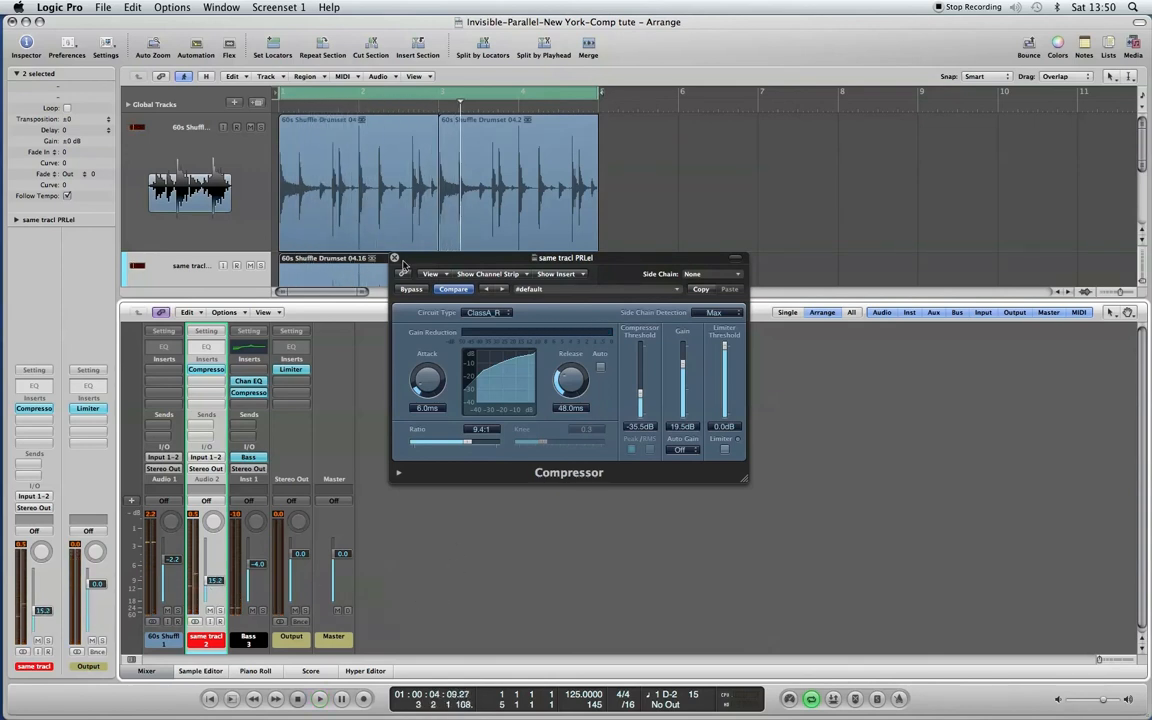
{"action": "left_click", "coordinate": [395, 258]}
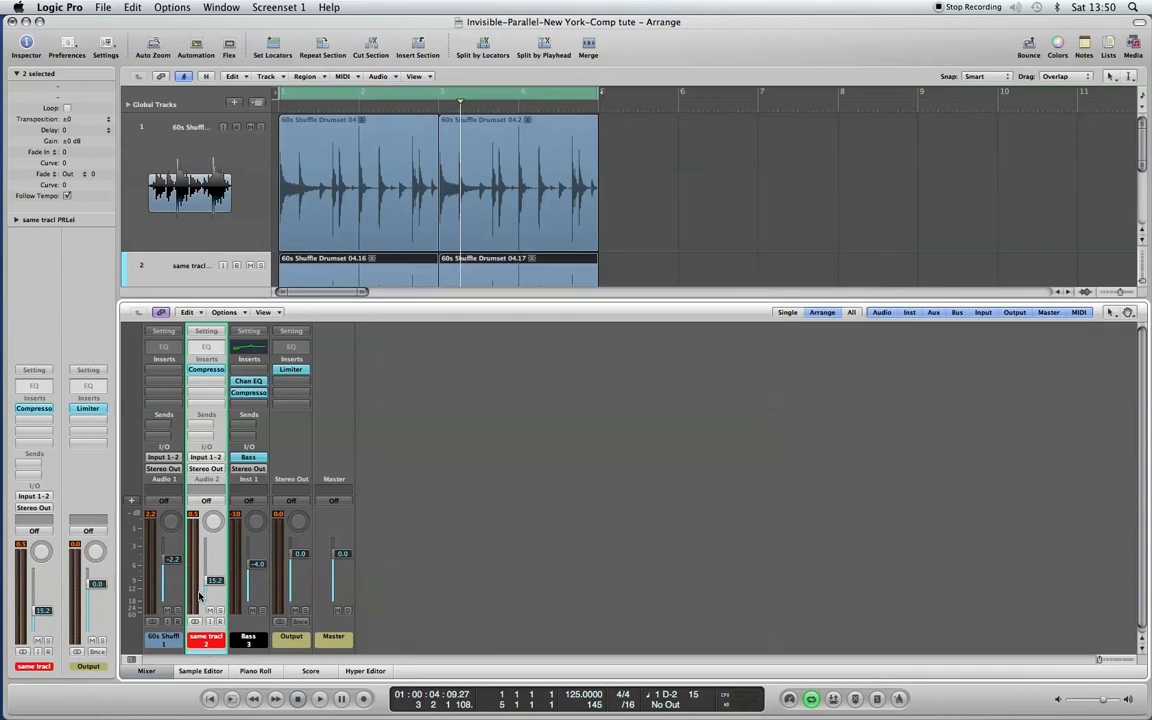
Step: Create one stereo auxiliary channel strip with Bus 1 as its input and Output 1-2 as its output
{"action": "left_click", "coordinate": [230, 313]}
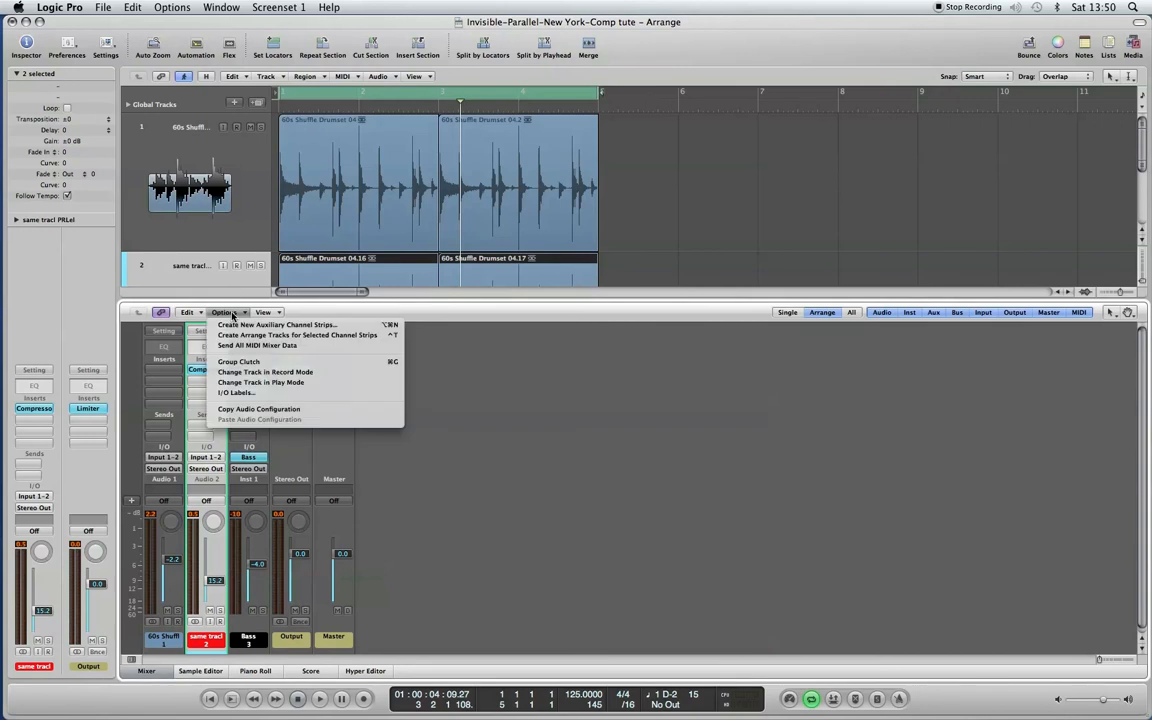
{"action": "left_click", "coordinate": [370, 327]}
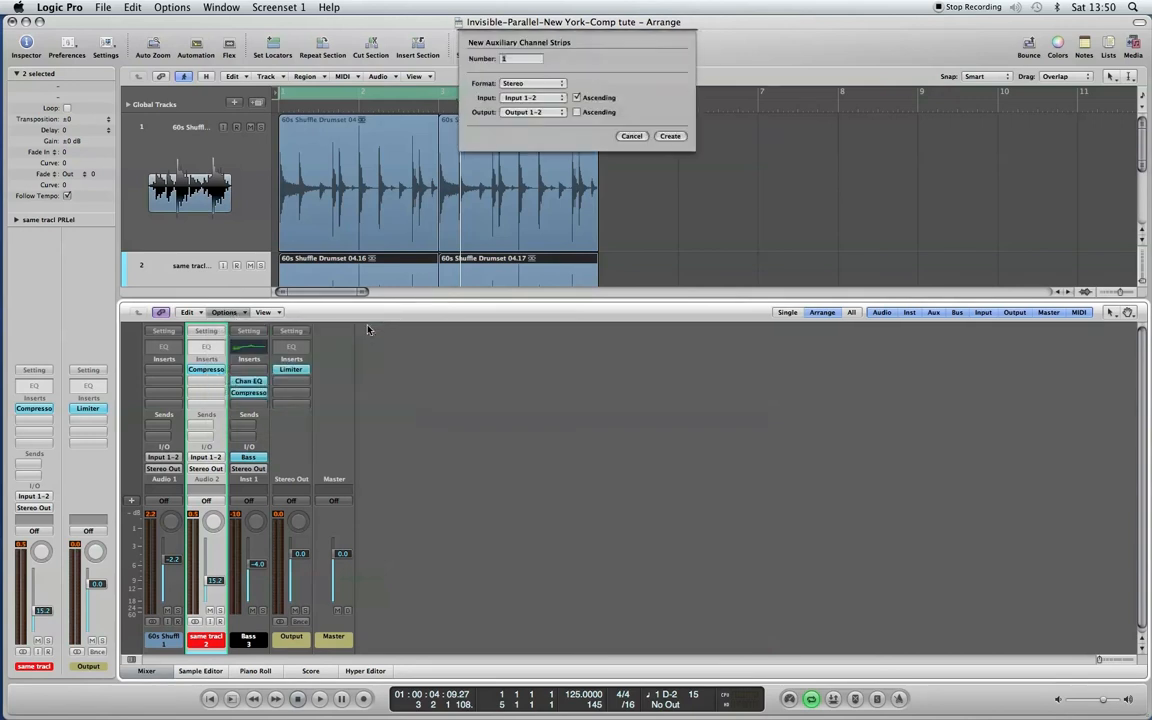
{"action": "left_click", "coordinate": [524, 98]}
{"action": "mouse_move", "coordinate": [538, 128]}
{"action": "left_click", "coordinate": [612, 60]}
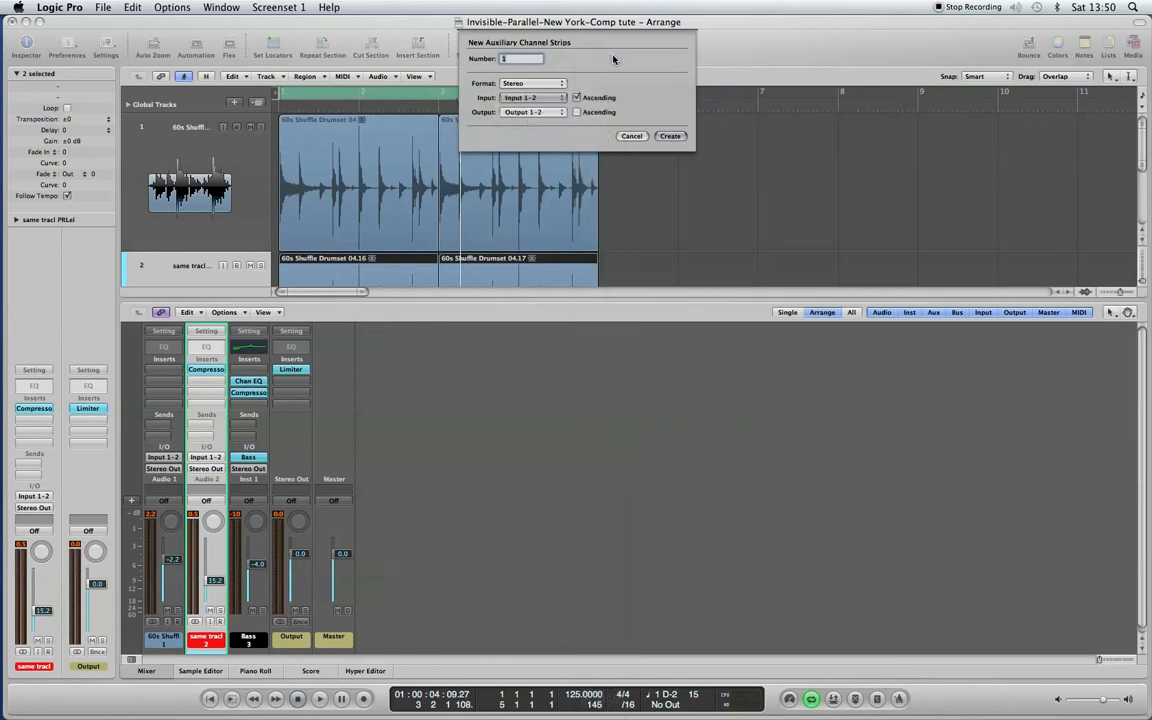
{"action": "left_click", "coordinate": [669, 136]}
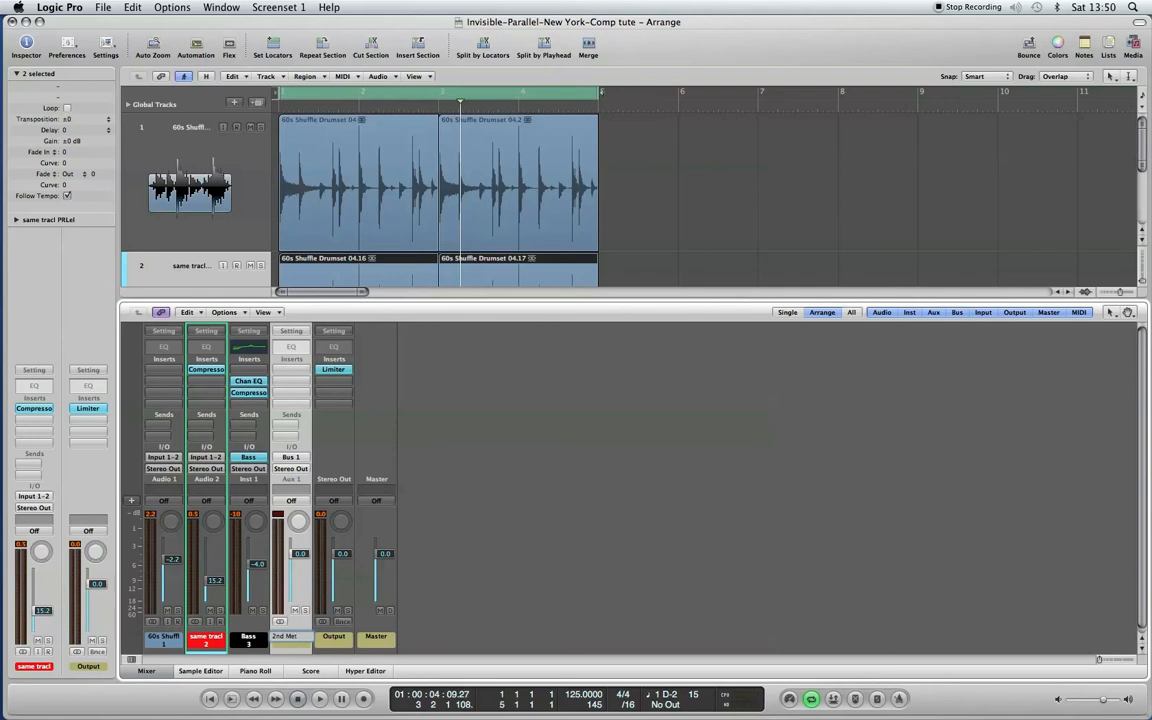
Step: Name the new auxiliary channel strip 2nd Method and color it bright green
{"action": "key", "text": "Return"}
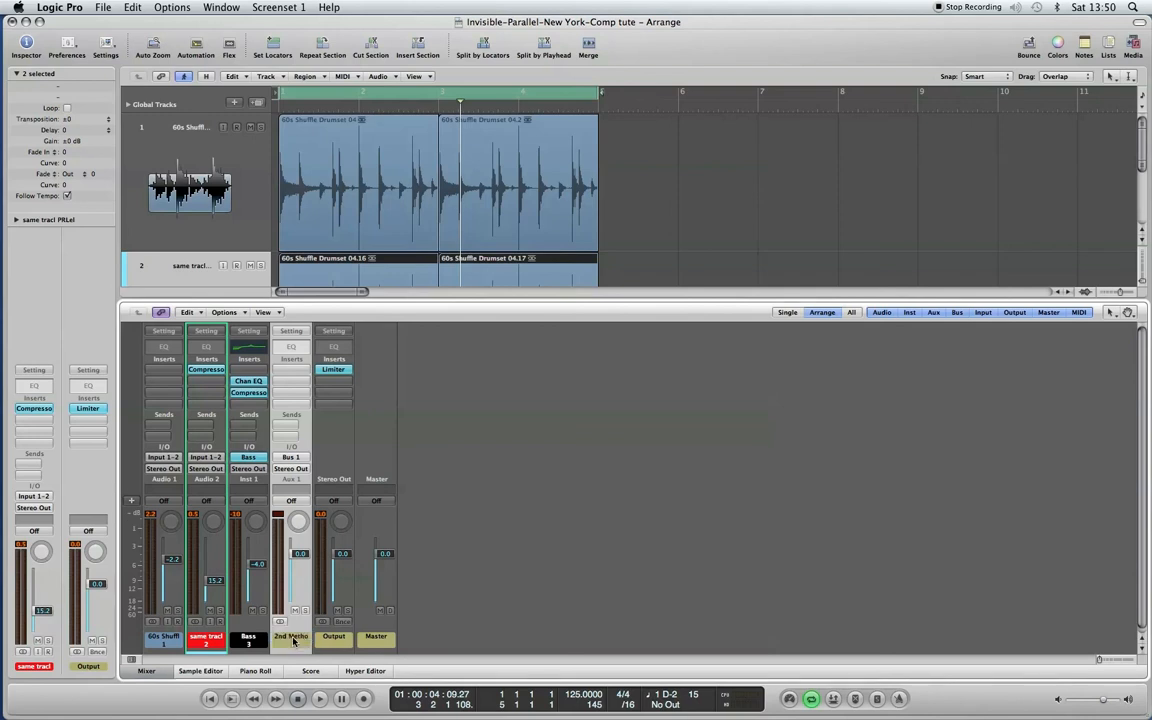
{"action": "left_click", "coordinate": [1056, 43]}
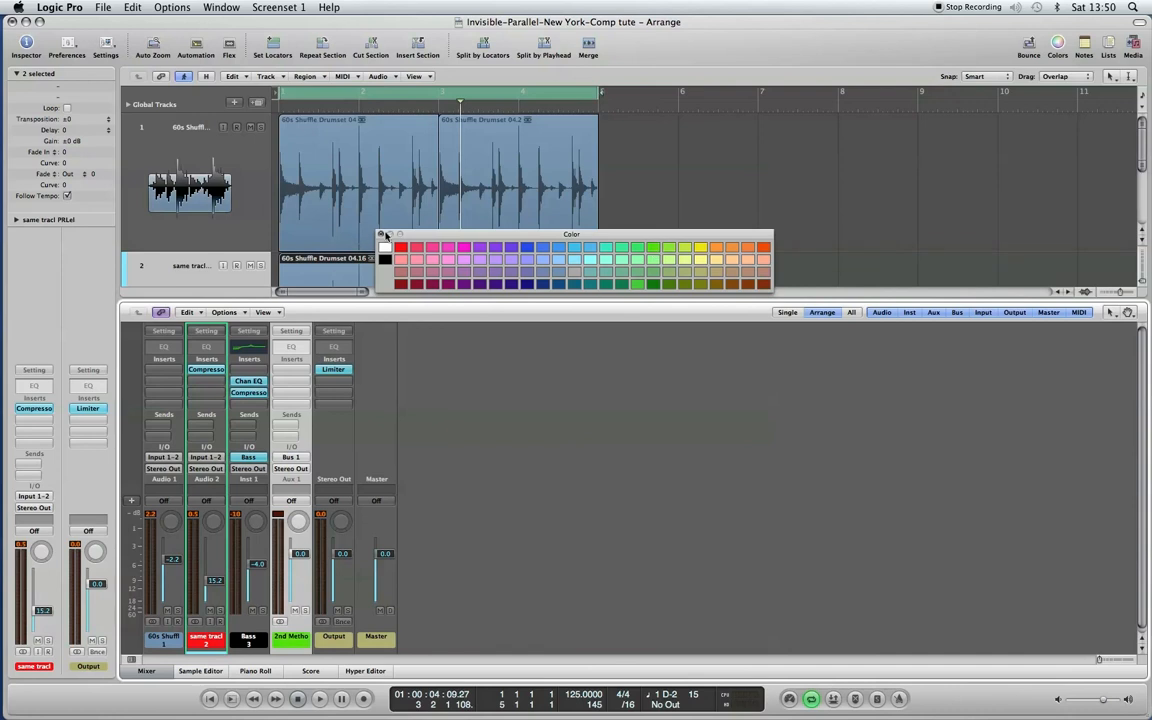
{"action": "left_click", "coordinate": [380, 235]}
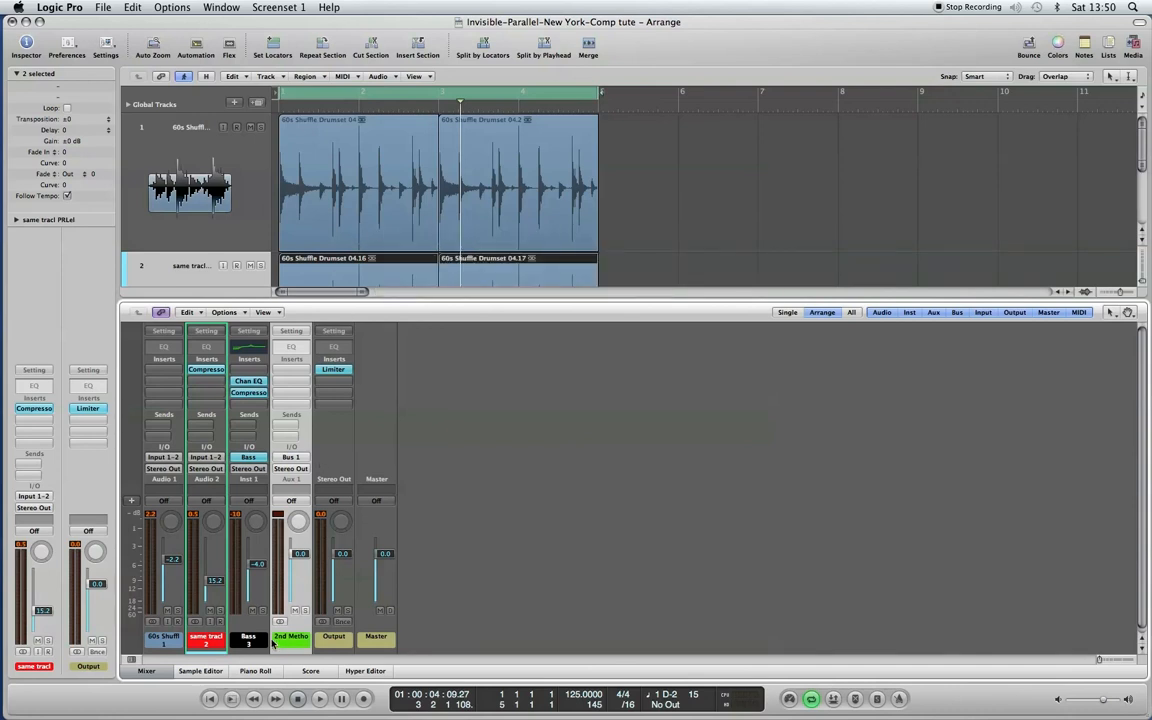
Step: Delete the duplicate compressed drum track together with its regions
{"action": "left_click", "coordinate": [201, 645]}
{"action": "scroll", "coordinate": [182, 265], "scroll_direction": "down", "scroll_amount": 3}
{"action": "key", "text": "BackSpace"}
{"action": "key", "text": "BackSpace"}
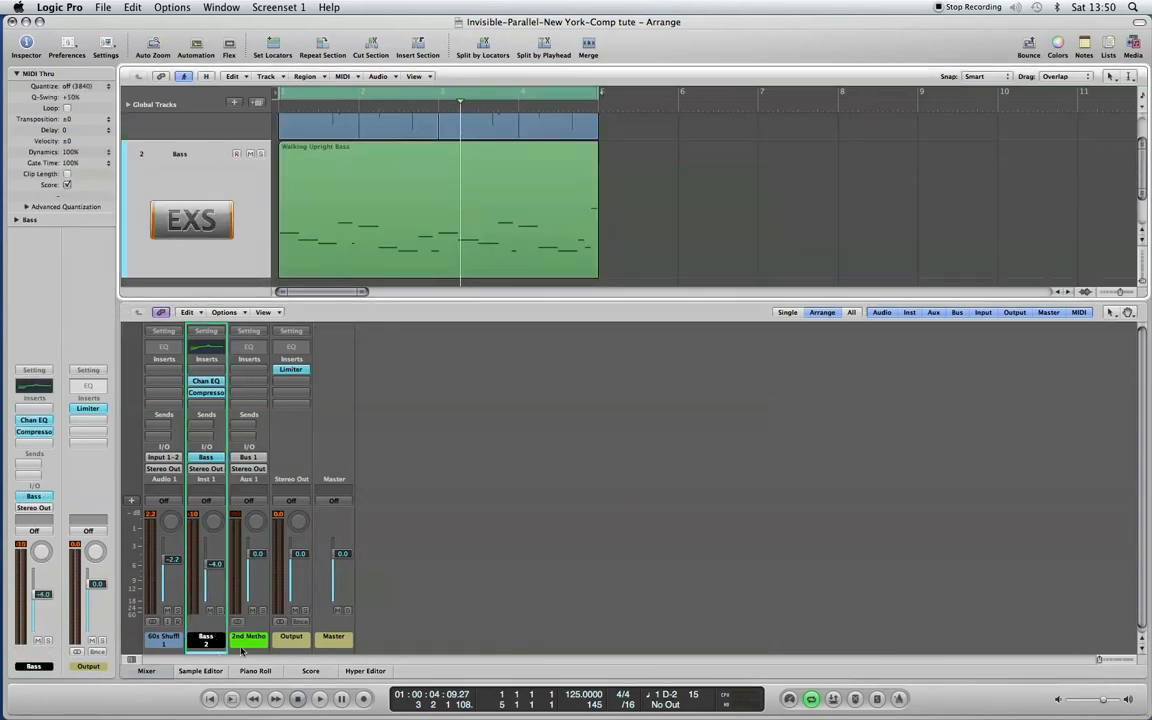
Step: Send the original 60s Shuffle drum channel to Bus 1 (2nd Method) at a send level of 0.0 dB
{"action": "left_click", "coordinate": [243, 648]}
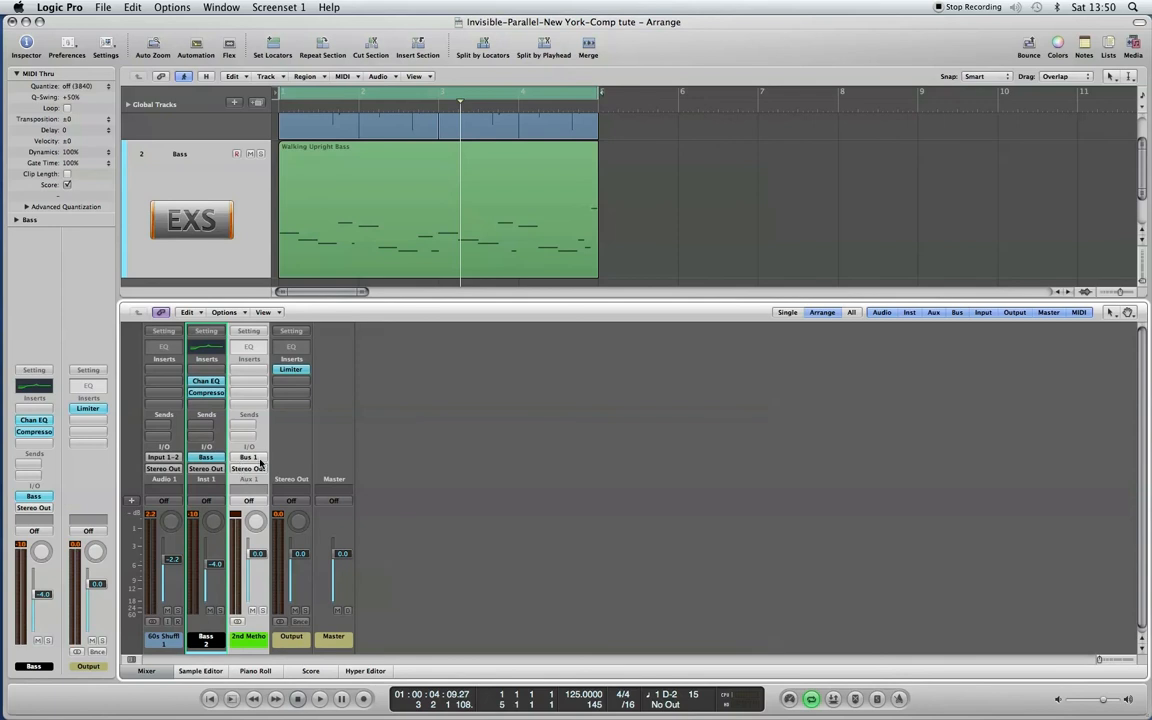
{"action": "left_click", "coordinate": [153, 422]}
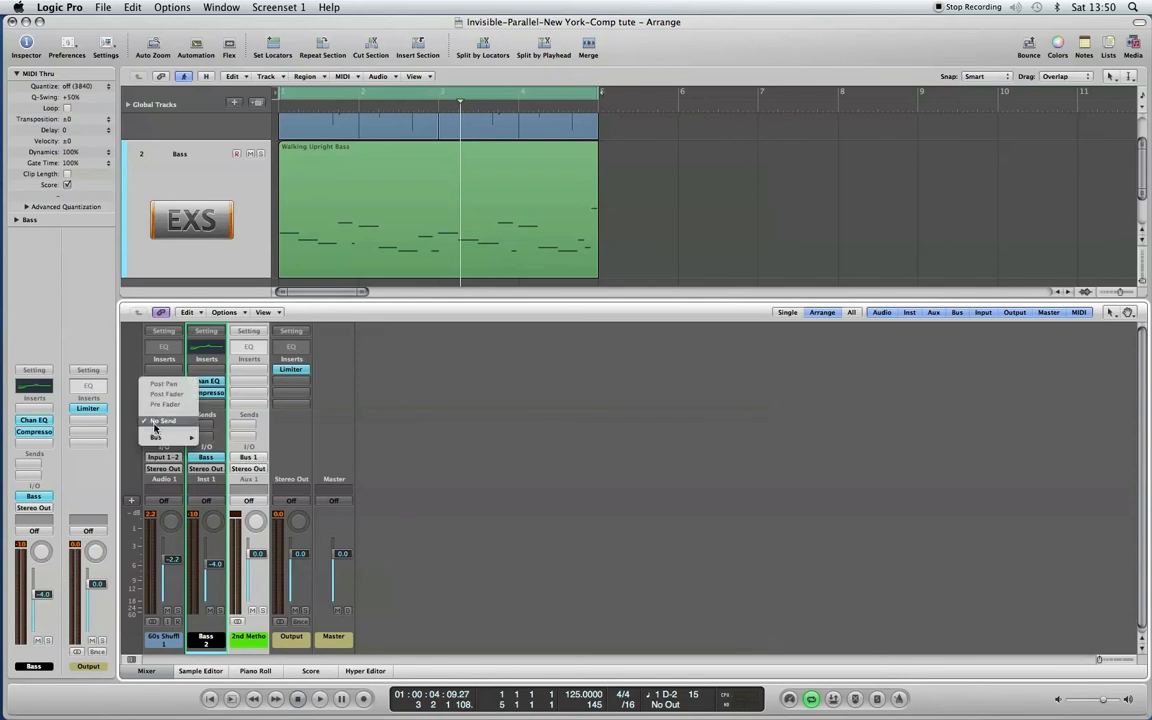
{"action": "mouse_move", "coordinate": [170, 437]}
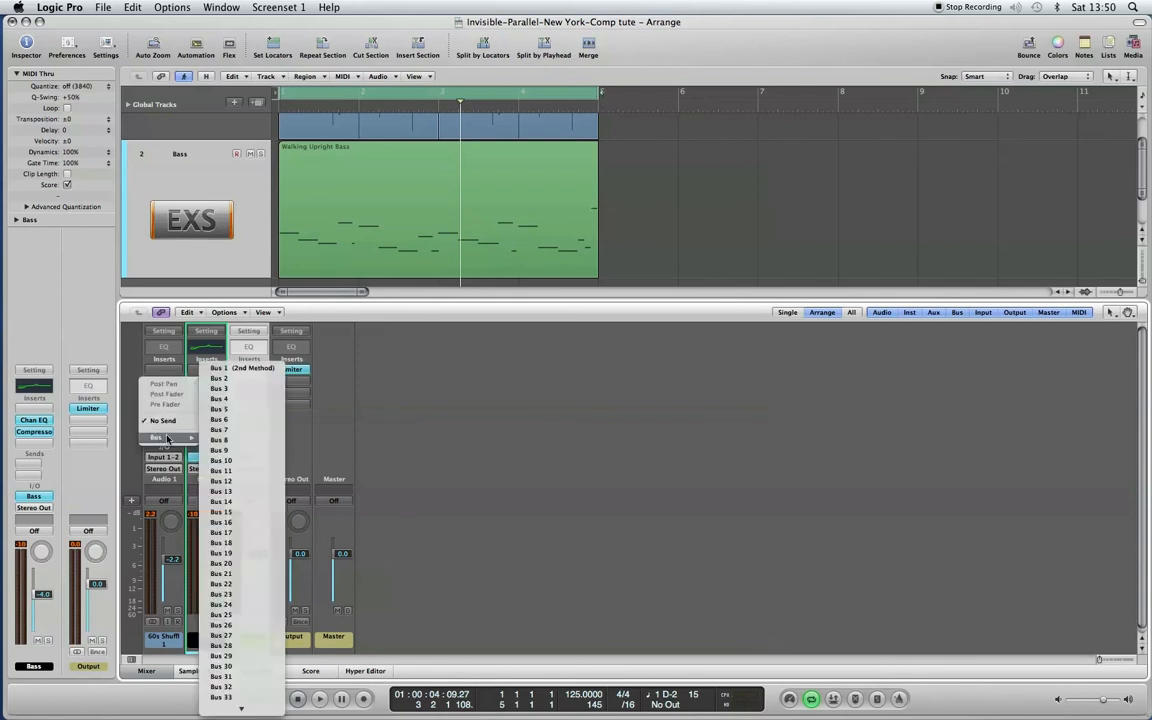
{"action": "left_click", "coordinate": [279, 372]}
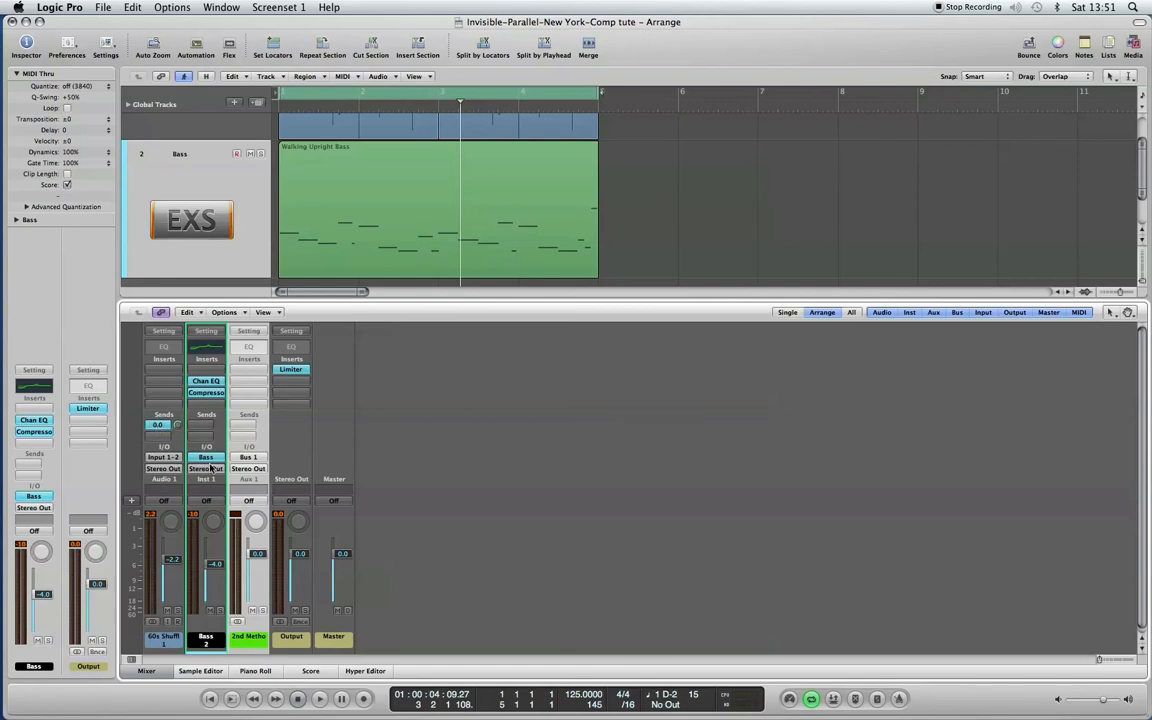
Step: Insert a Compressor on the 2nd Method auxiliary channel and solo that channel
{"action": "left_click", "coordinate": [252, 374]}
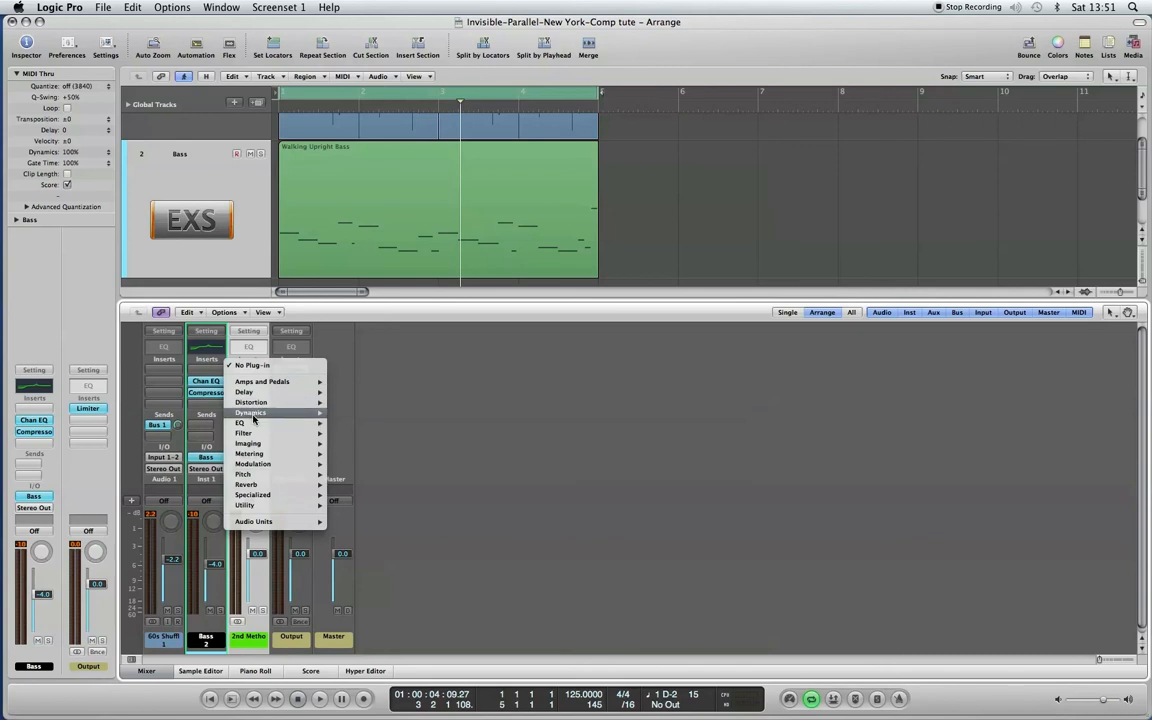
{"action": "mouse_move", "coordinate": [270, 412]}
{"action": "mouse_move", "coordinate": [354, 424]}
{"action": "left_click", "coordinate": [455, 424]}
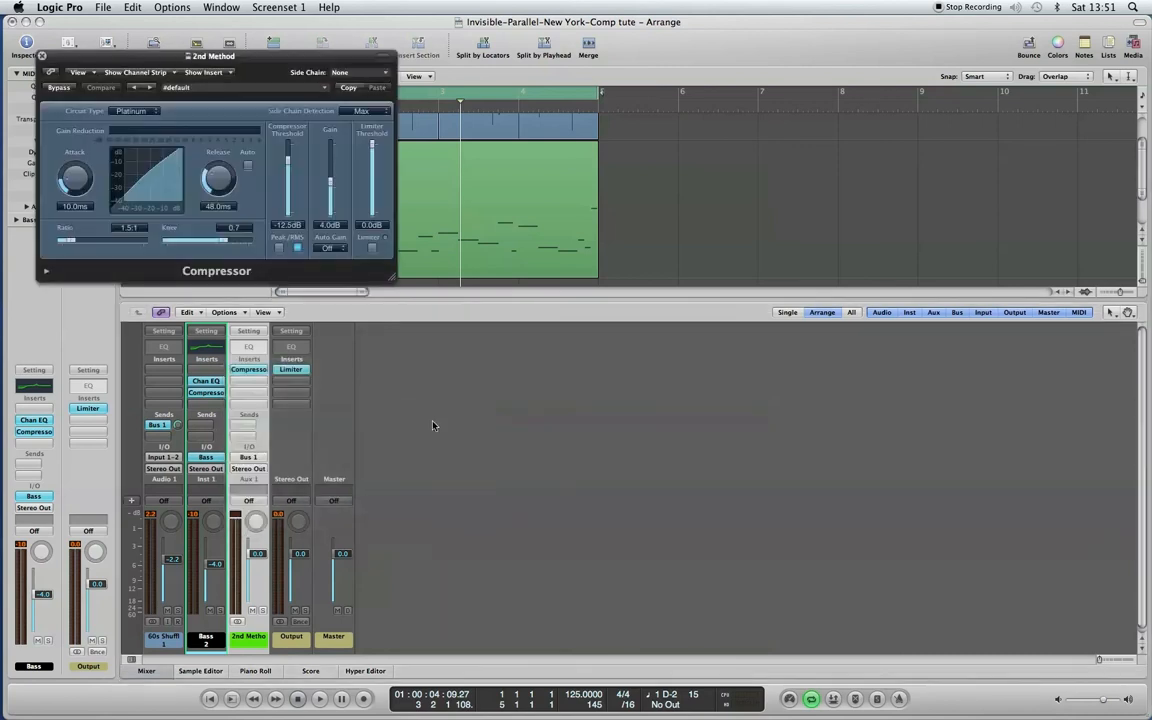
{"action": "left_click", "coordinate": [262, 611]}
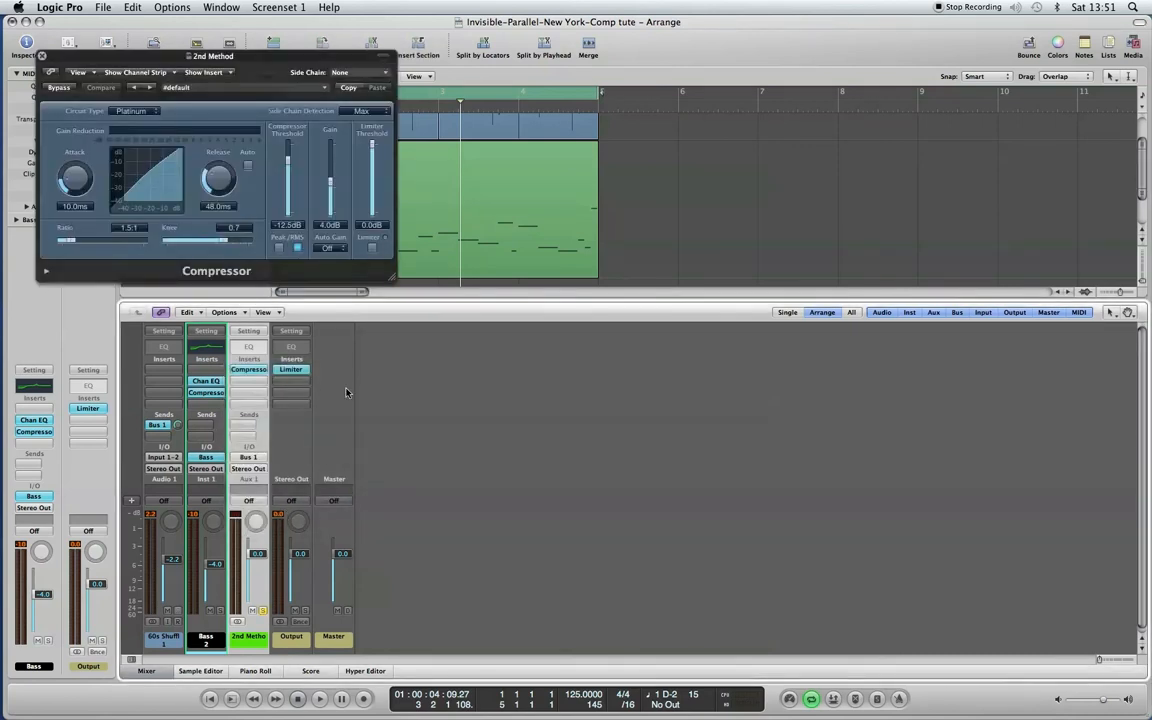
Step: Set the auxiliary compressor's ratio to 11.0:1, threshold to -25.5 dB, detection to Peak, attack to 7.0 ms and release to 51.0 ms
{"action": "left_click_drag", "start_coordinate": [70, 243], "coordinate": [102, 251]}
{"action": "left_click_drag", "start_coordinate": [106, 251], "coordinate": [122, 253]}
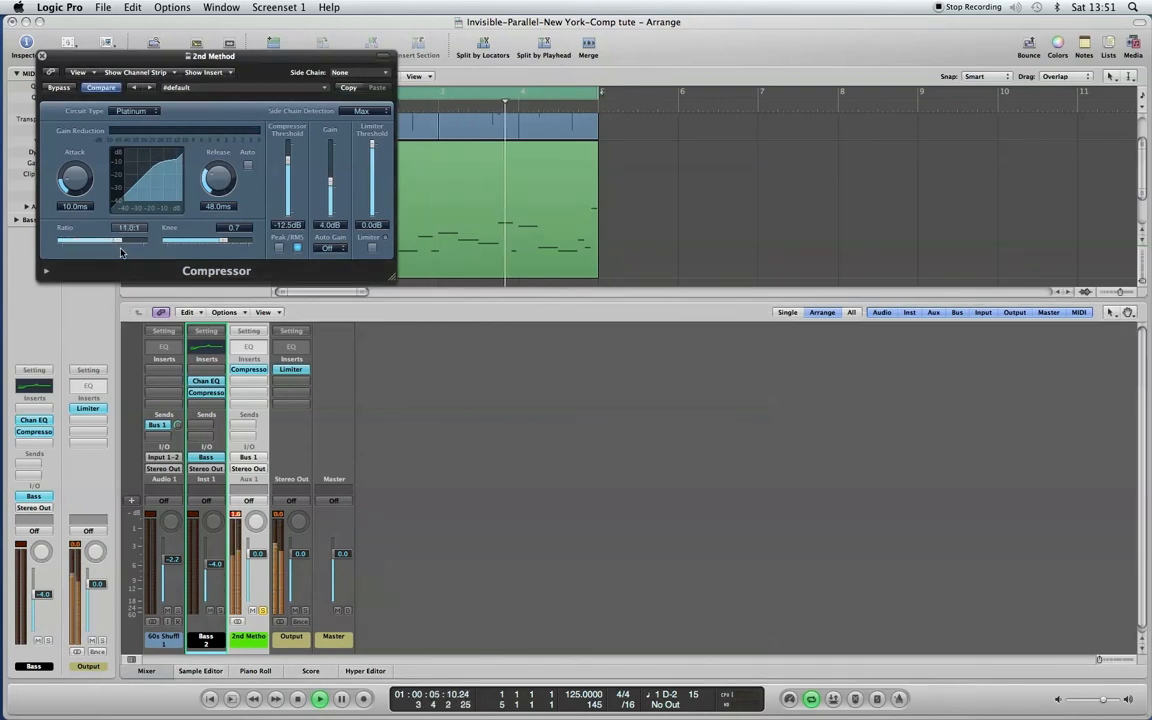
{"action": "left_click_drag", "start_coordinate": [290, 167], "coordinate": [289, 184]}
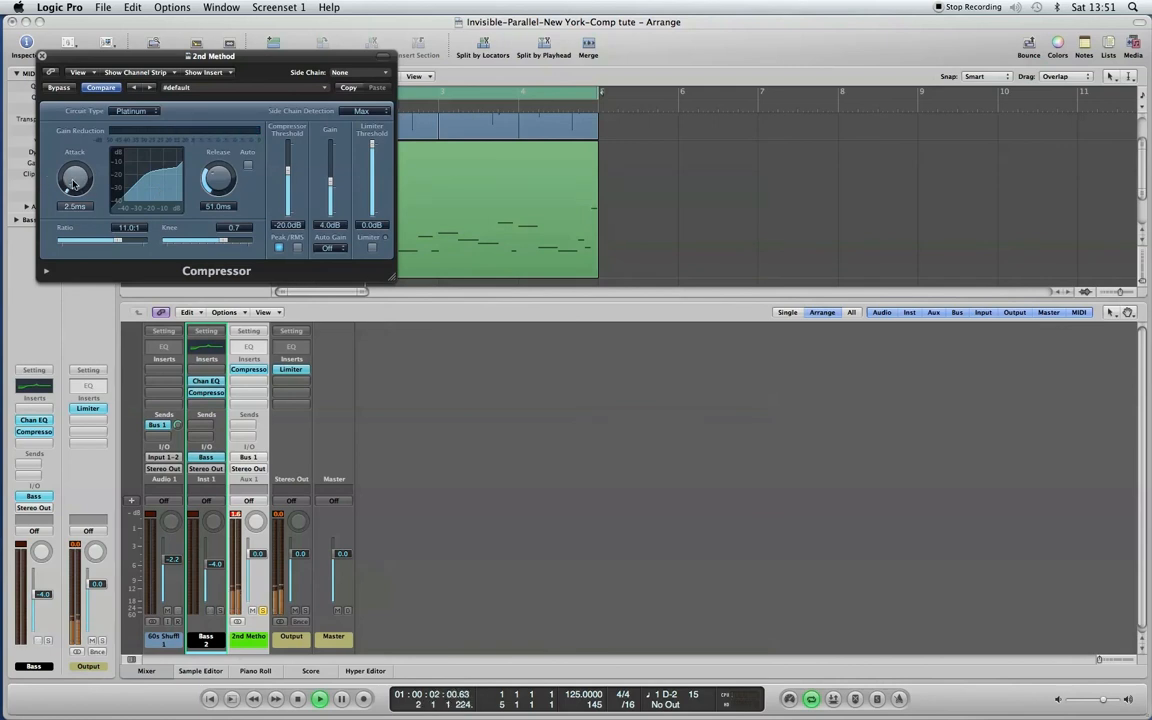
{"action": "left_click_drag", "start_coordinate": [73, 182], "coordinate": [74, 185]}
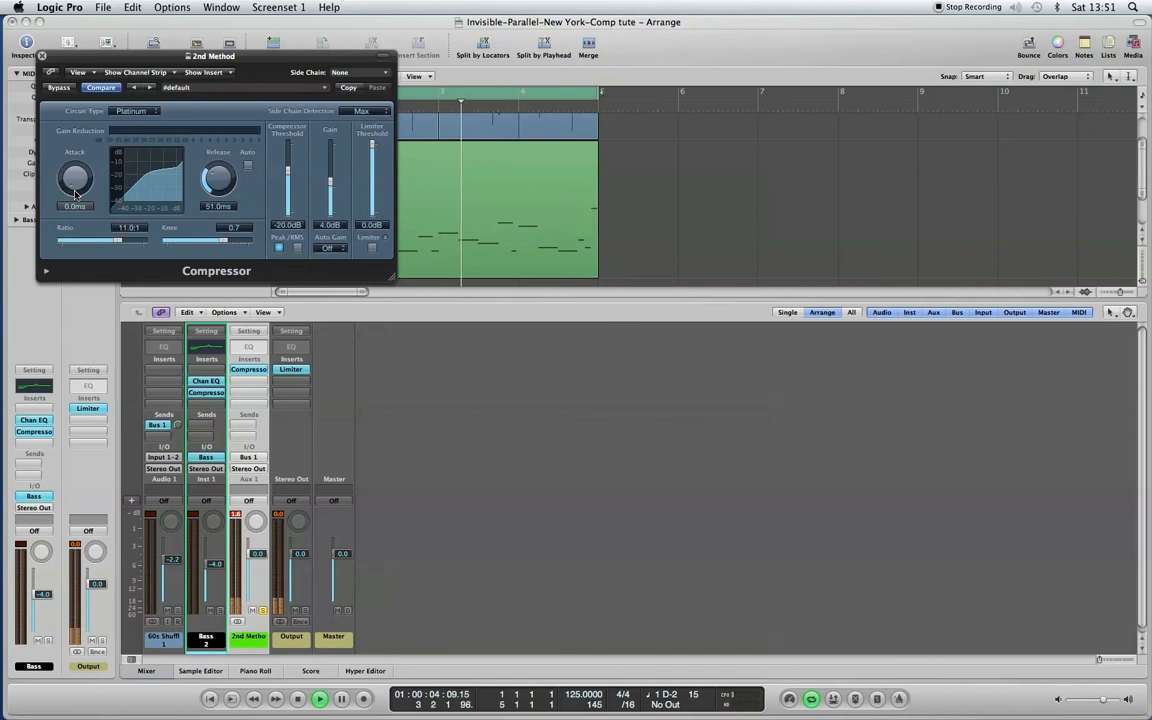
{"action": "left_click_drag", "start_coordinate": [287, 170], "coordinate": [287, 182]}
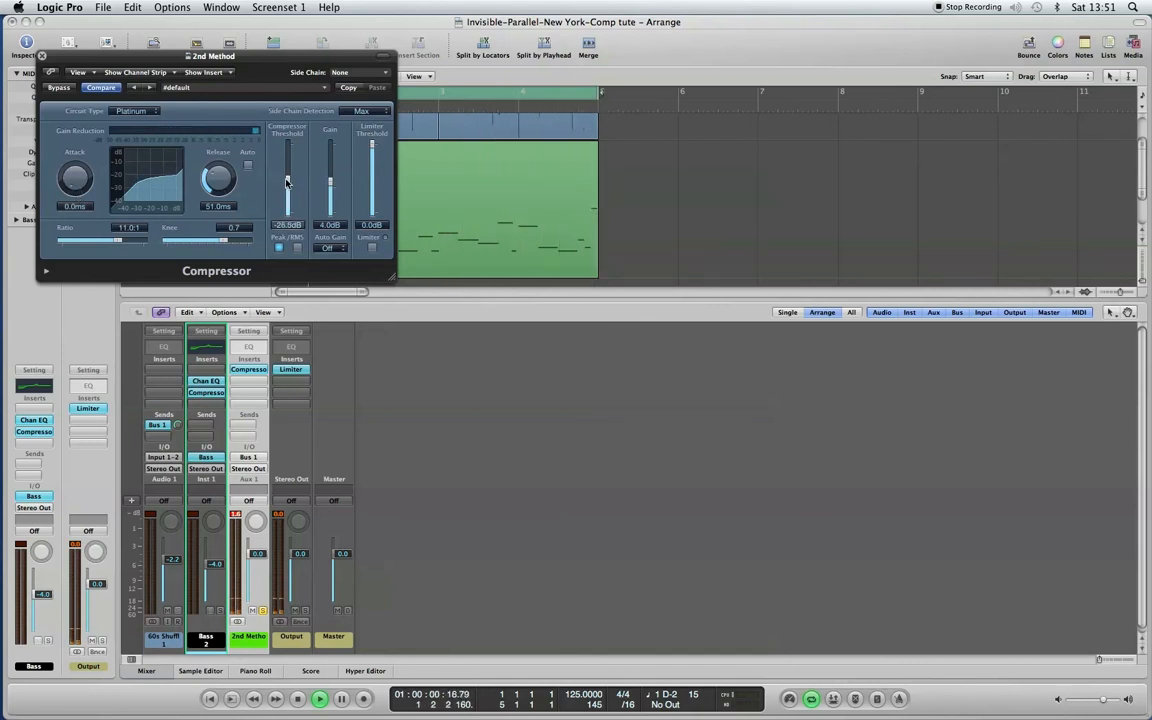
{"action": "left_click_drag", "start_coordinate": [77, 174], "coordinate": [77, 173]}
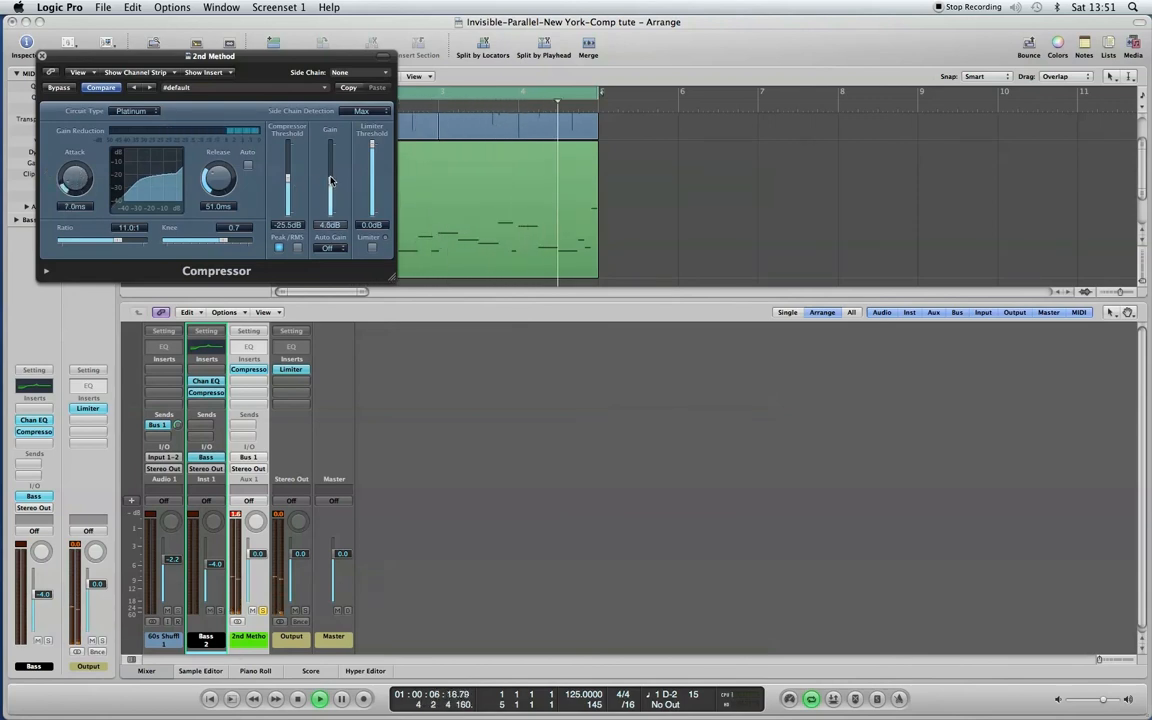
Step: Set the auxiliary compressor's gain to 8.5 dB, unsolo the 2nd Method channel and lower its fader to -5.8 dB
{"action": "left_click_drag", "start_coordinate": [331, 182], "coordinate": [332, 177]}
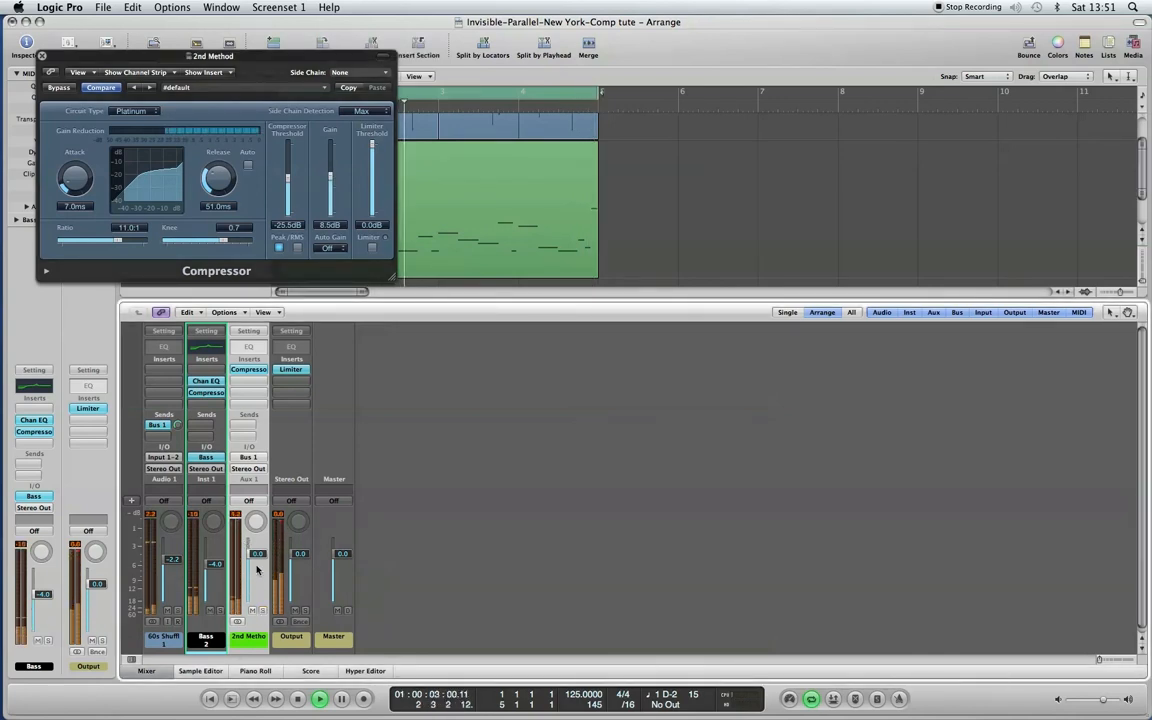
{"action": "left_click_drag", "start_coordinate": [257, 555], "coordinate": [255, 604]}
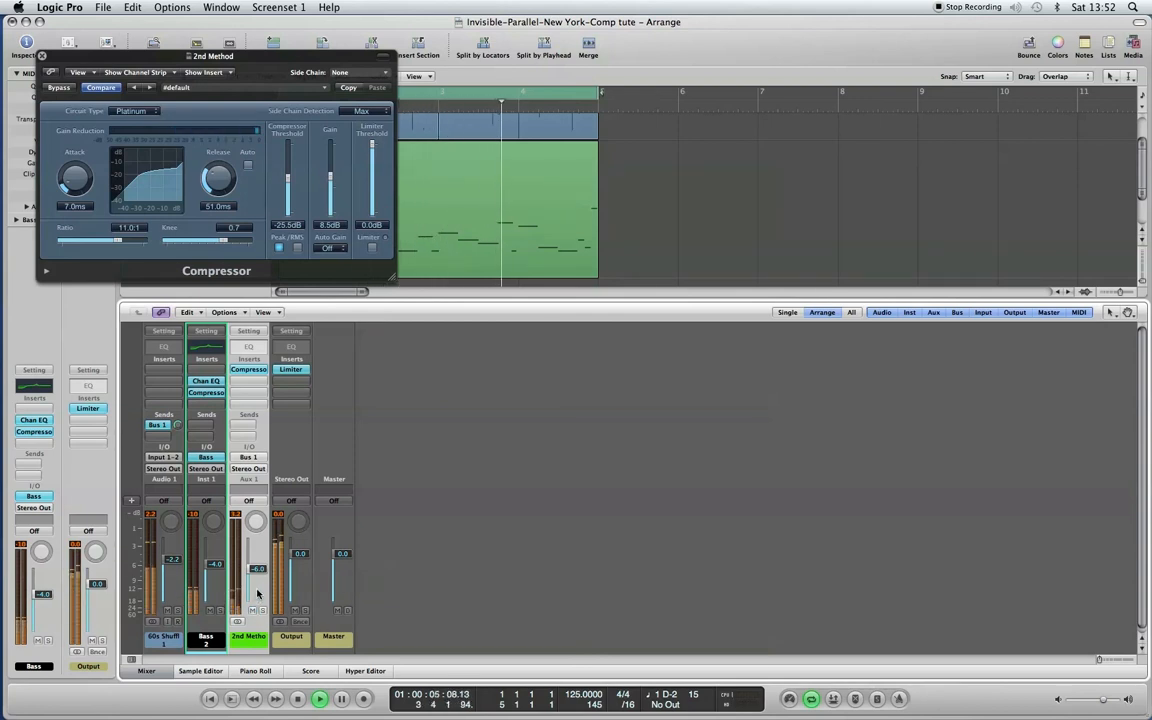
{"action": "left_click_drag", "start_coordinate": [255, 571], "coordinate": [255, 569]}
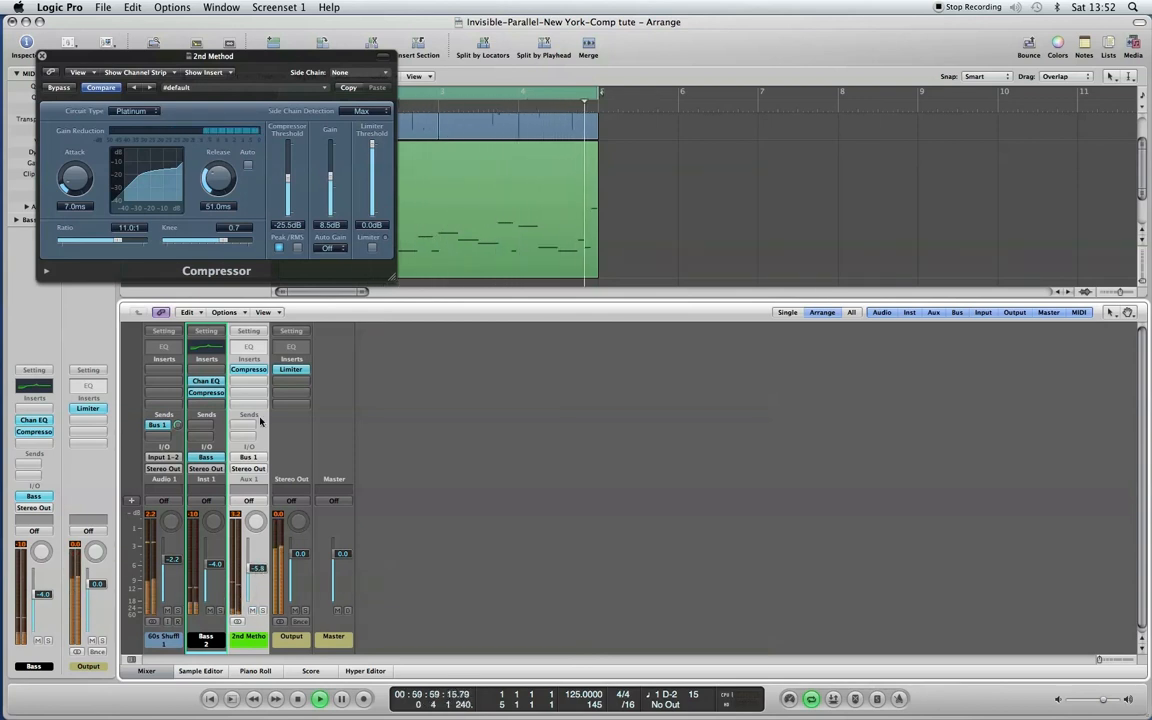
Step: Switch the compressor to ClassA_R and, with the auxiliary soloed, set ratio 9.8:1, attack 5.0 ms, release 45.0 ms, threshold -39.0 dB and gain 12.0 dB
{"action": "left_click", "coordinate": [140, 110]}
{"action": "left_click", "coordinate": [132, 121]}
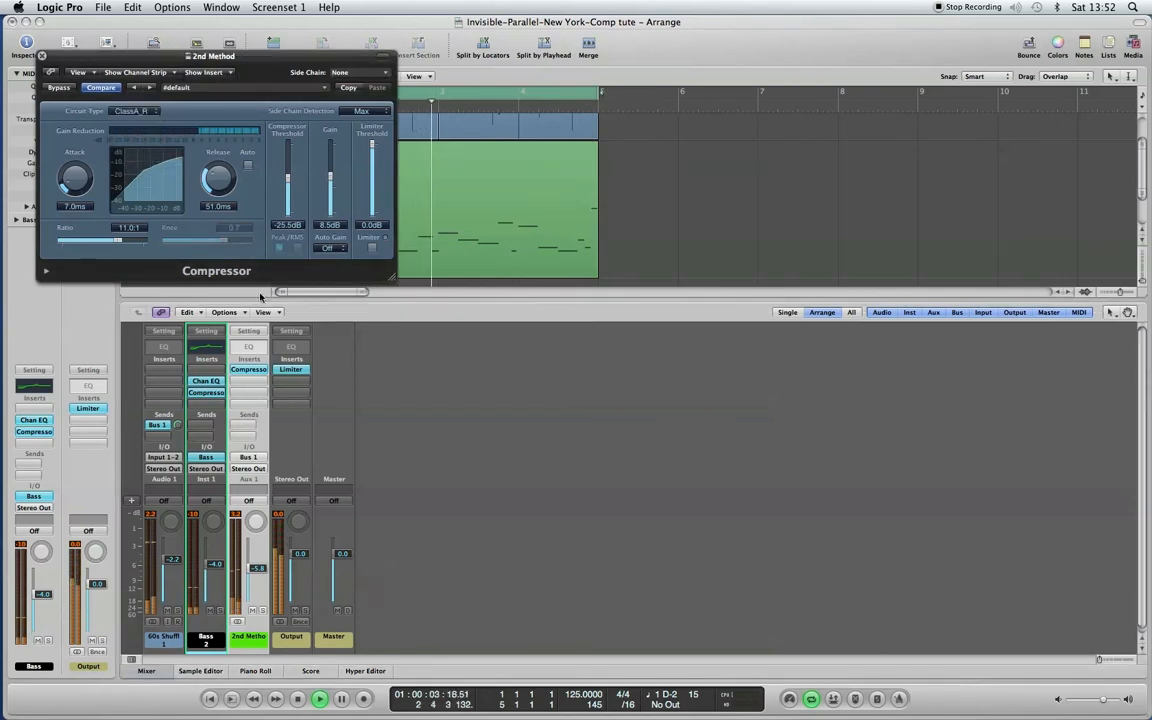
{"action": "left_click", "coordinate": [261, 611]}
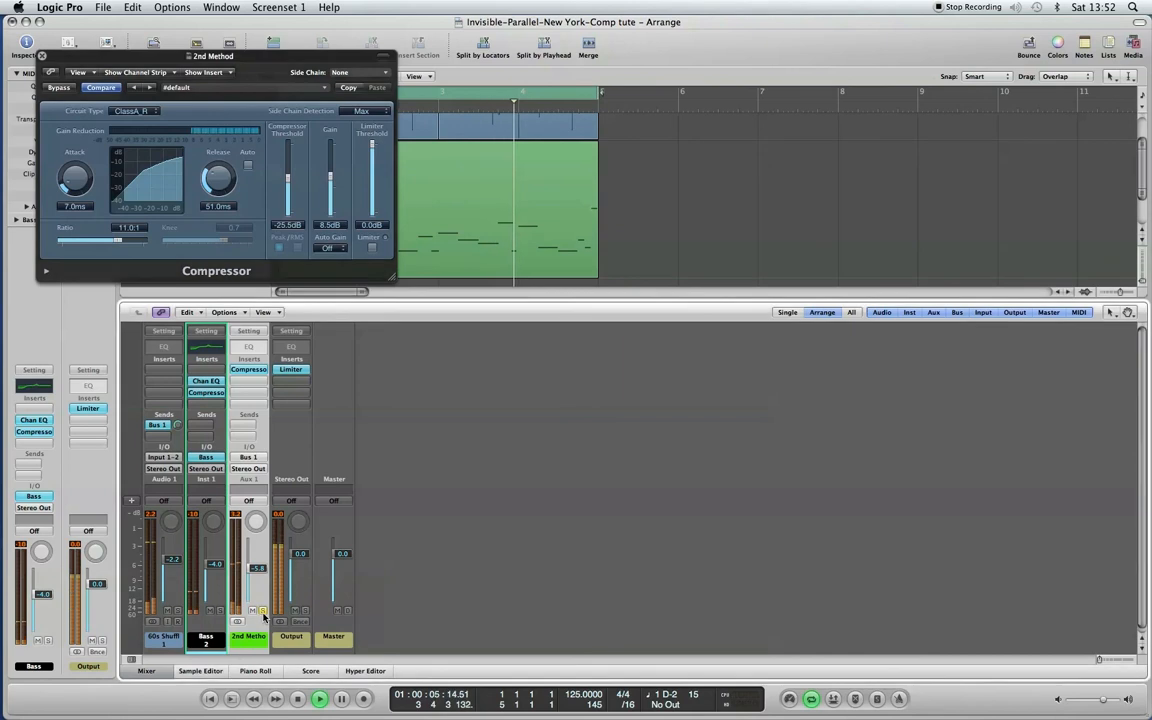
{"action": "left_click_drag", "start_coordinate": [121, 243], "coordinate": [116, 244]}
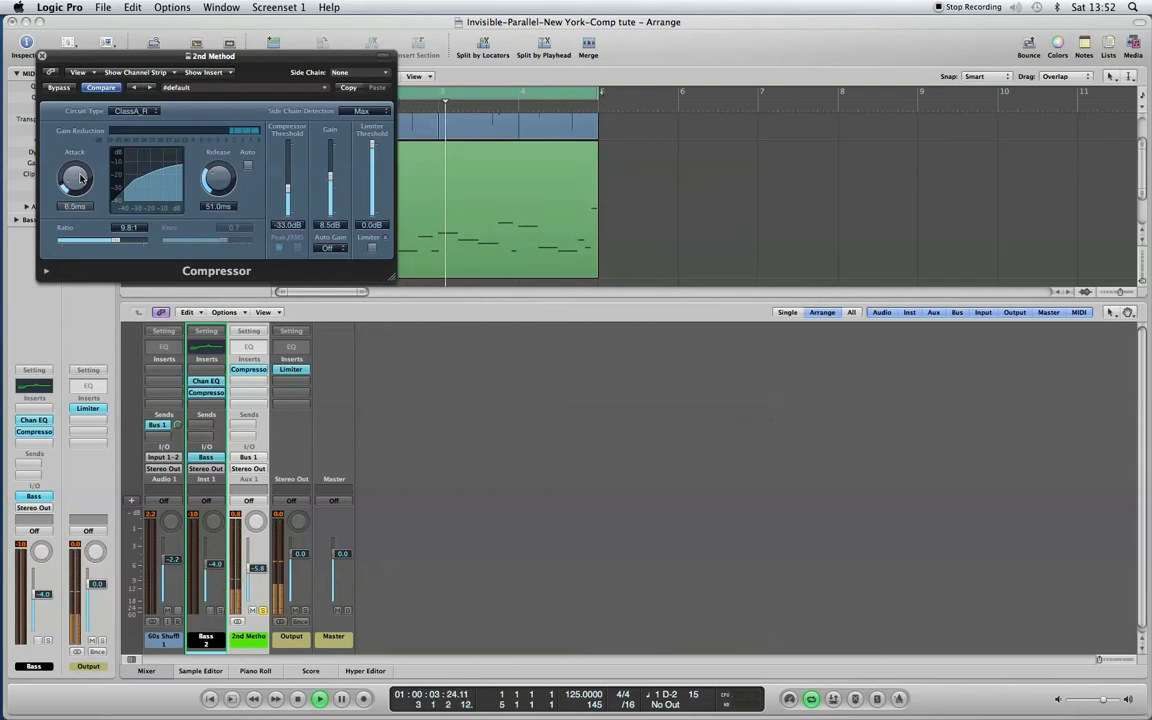
{"action": "left_click_drag", "start_coordinate": [80, 177], "coordinate": [80, 180]}
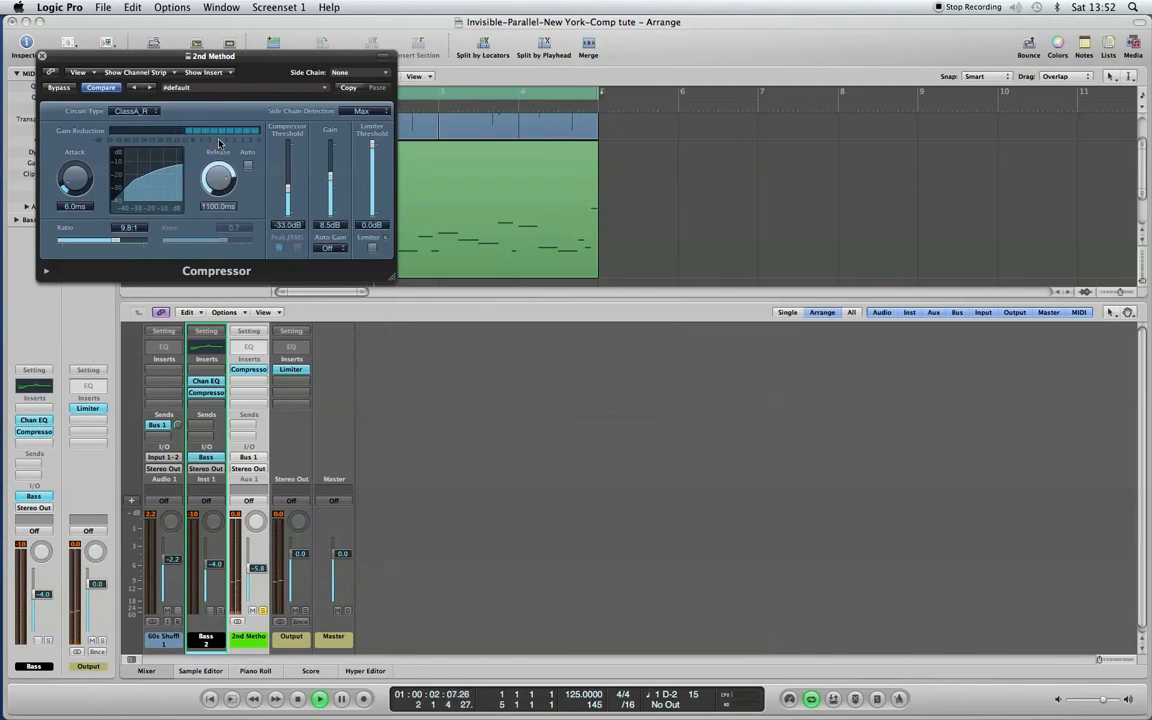
{"action": "left_click_drag", "start_coordinate": [224, 181], "coordinate": [288, 195]}
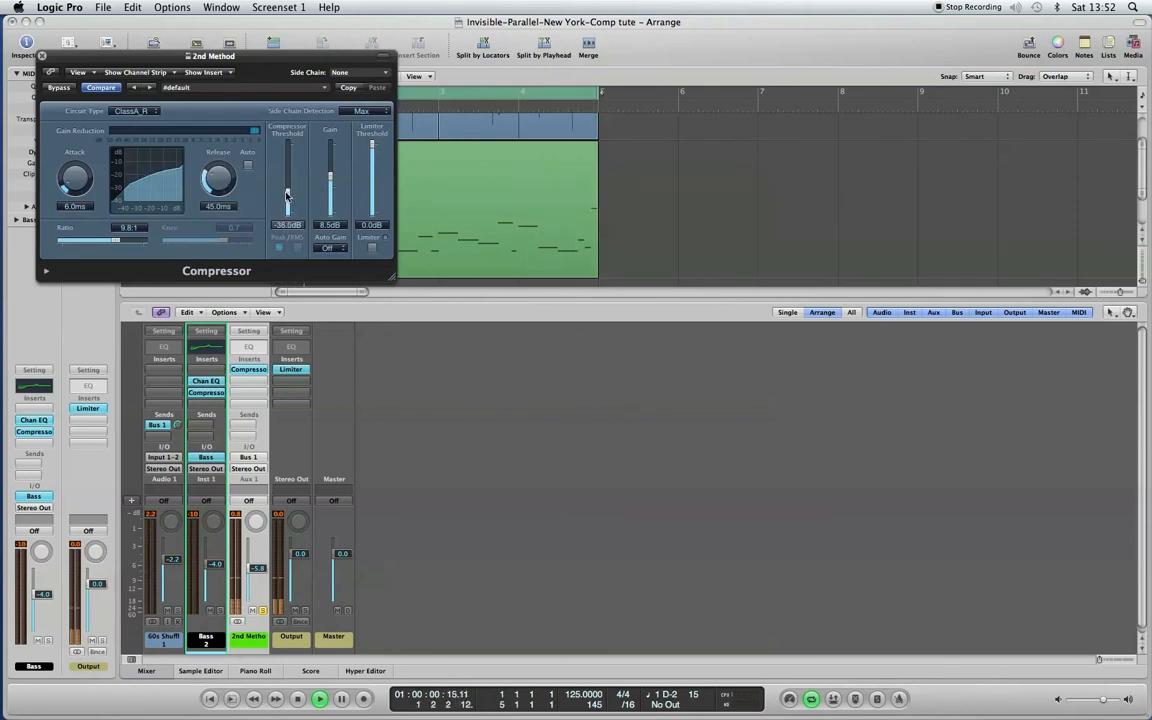
{"action": "left_click_drag", "start_coordinate": [287, 198], "coordinate": [331, 174]}
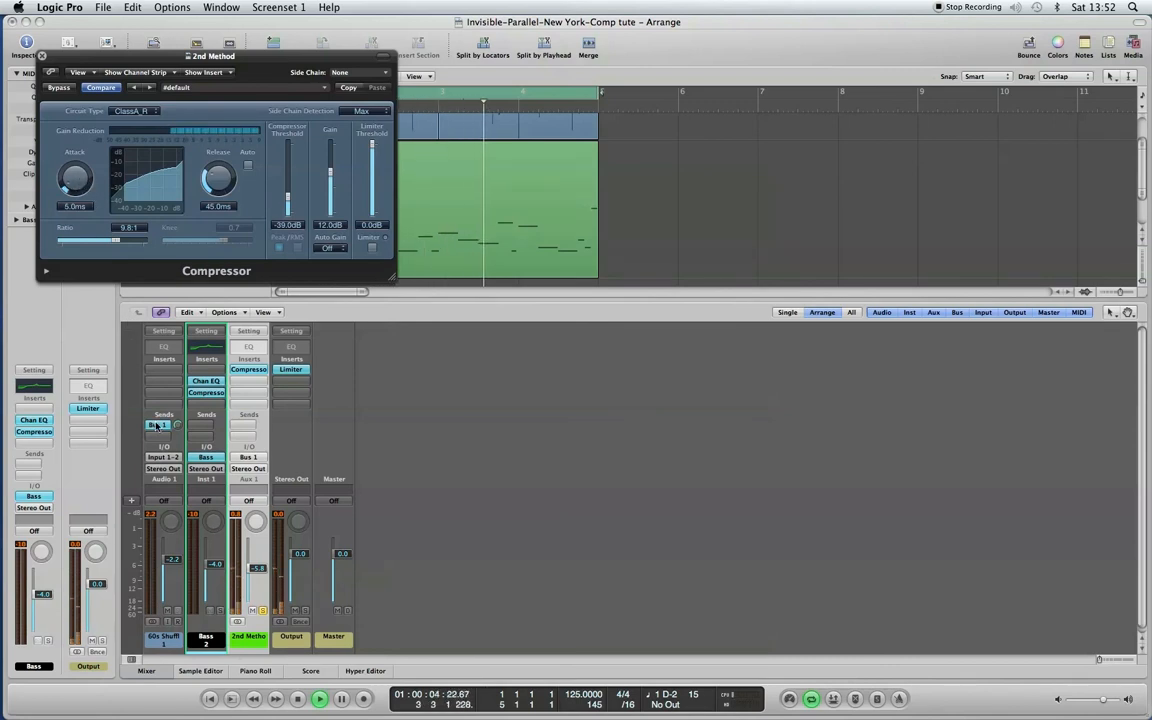
Step: Unsolo the 2nd Method channel and lower its fader to -9.8 dB
{"action": "left_click", "coordinate": [263, 612]}
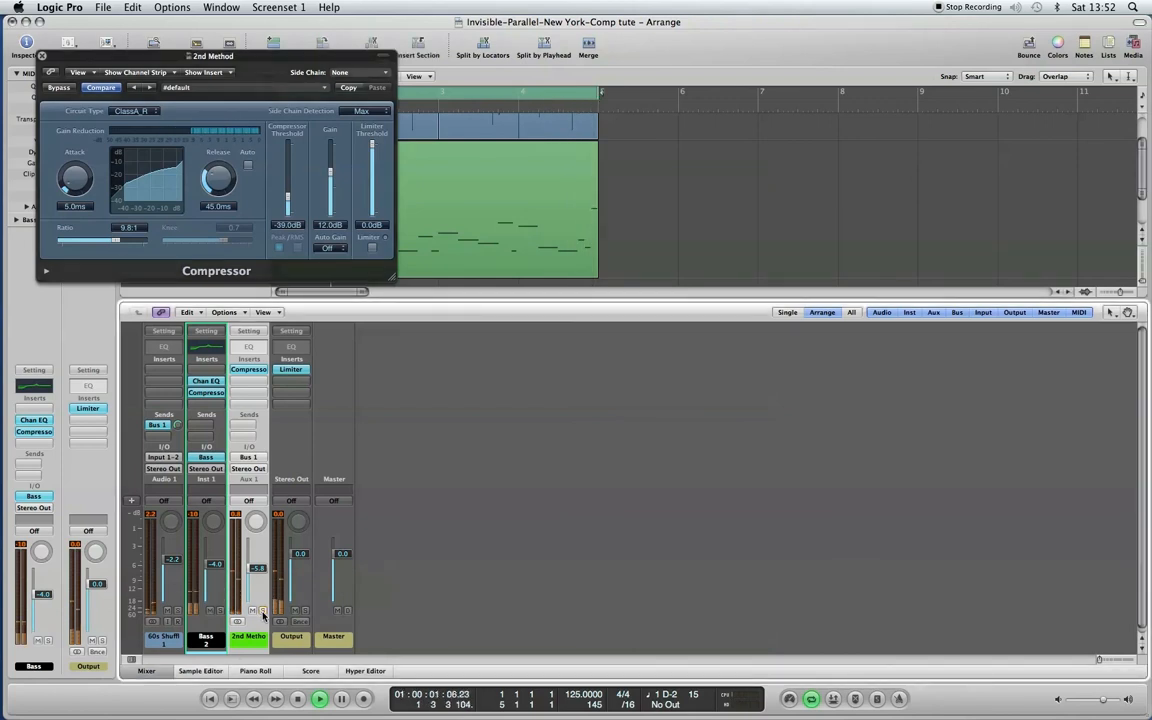
{"action": "left_click_drag", "start_coordinate": [261, 570], "coordinate": [260, 575]}
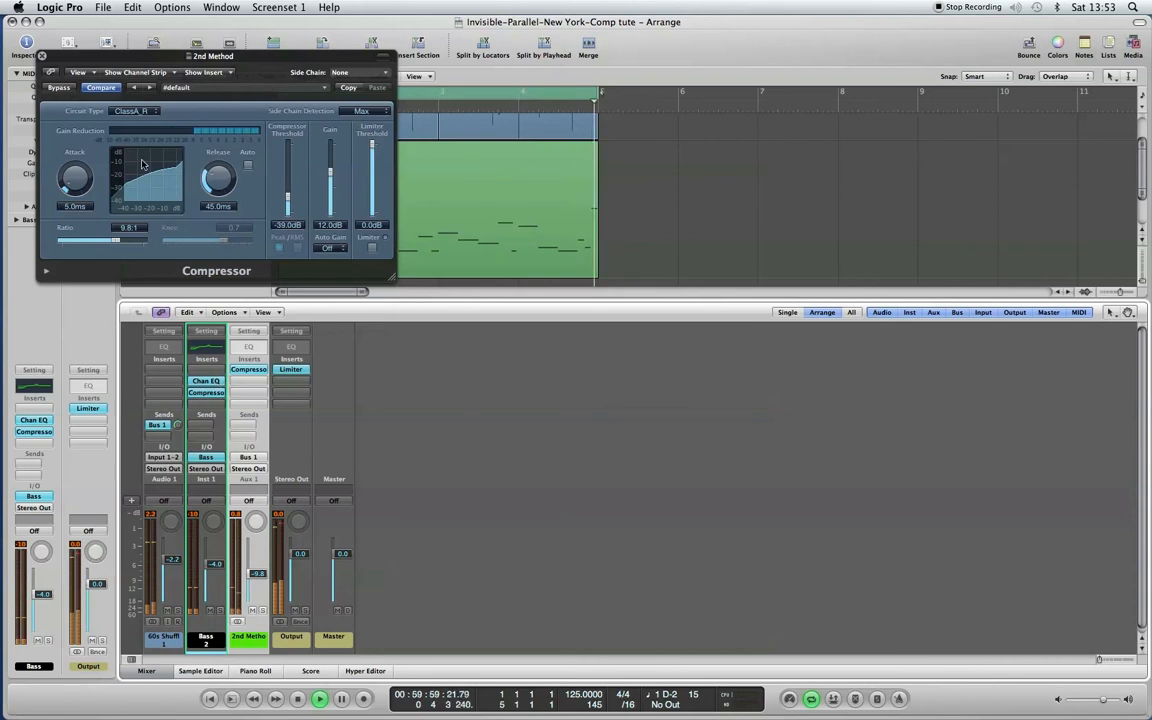
Step: Switch the compressor's circuit type to VCA, set its threshold to -32.0 dB with the auxiliary soloed, and set the unsoloed channel's fader to -9.6 dB
{"action": "left_click", "coordinate": [135, 110]}
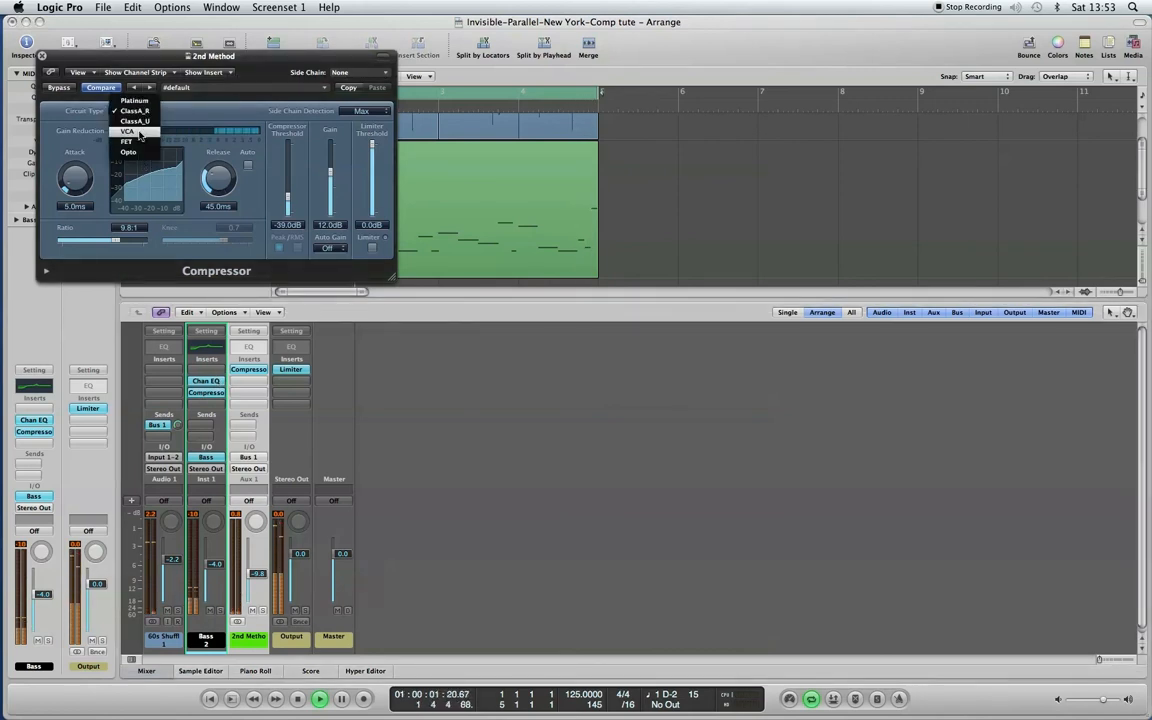
{"action": "left_click", "coordinate": [138, 132]}
{"action": "left_click", "coordinate": [263, 611]}
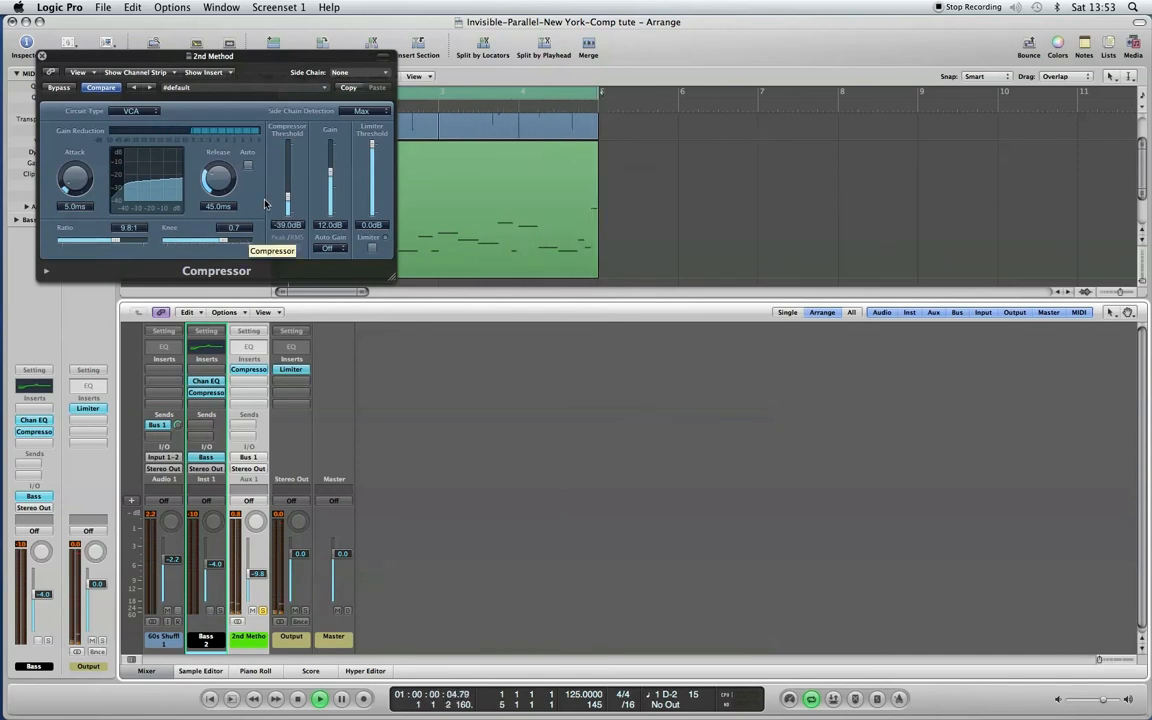
{"action": "left_click_drag", "start_coordinate": [288, 198], "coordinate": [288, 186]}
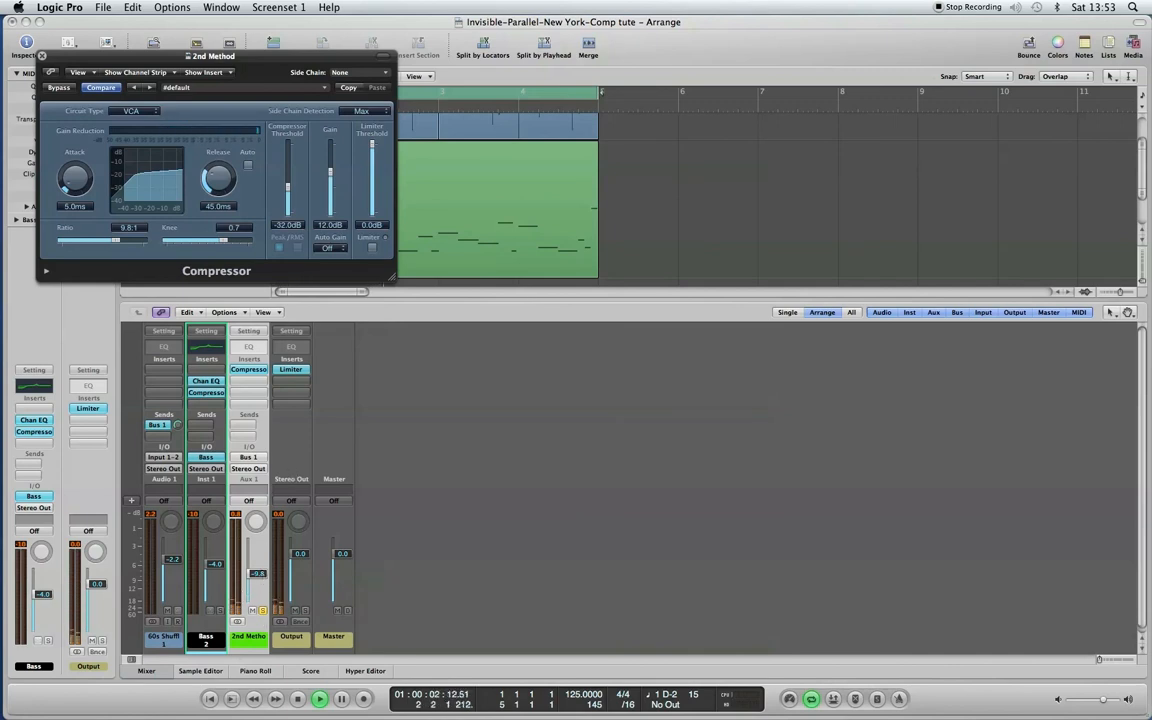
{"action": "left_click", "coordinate": [261, 565]}
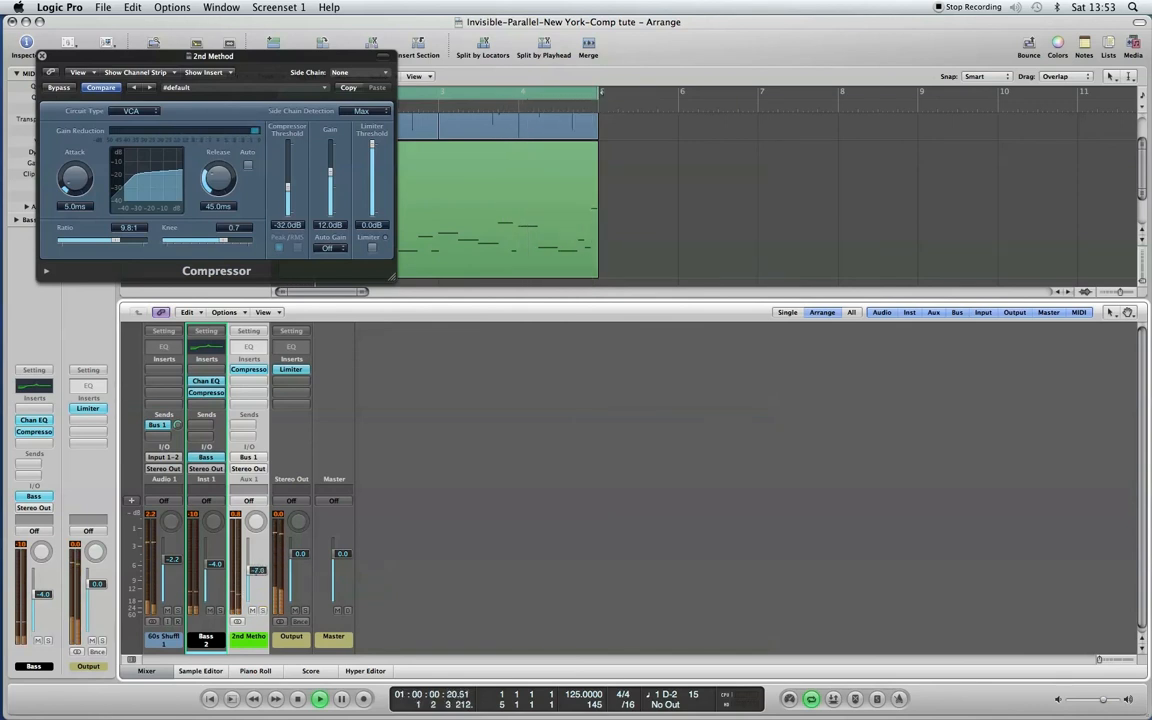
{"action": "left_click_drag", "start_coordinate": [257, 571], "coordinate": [256, 574]}
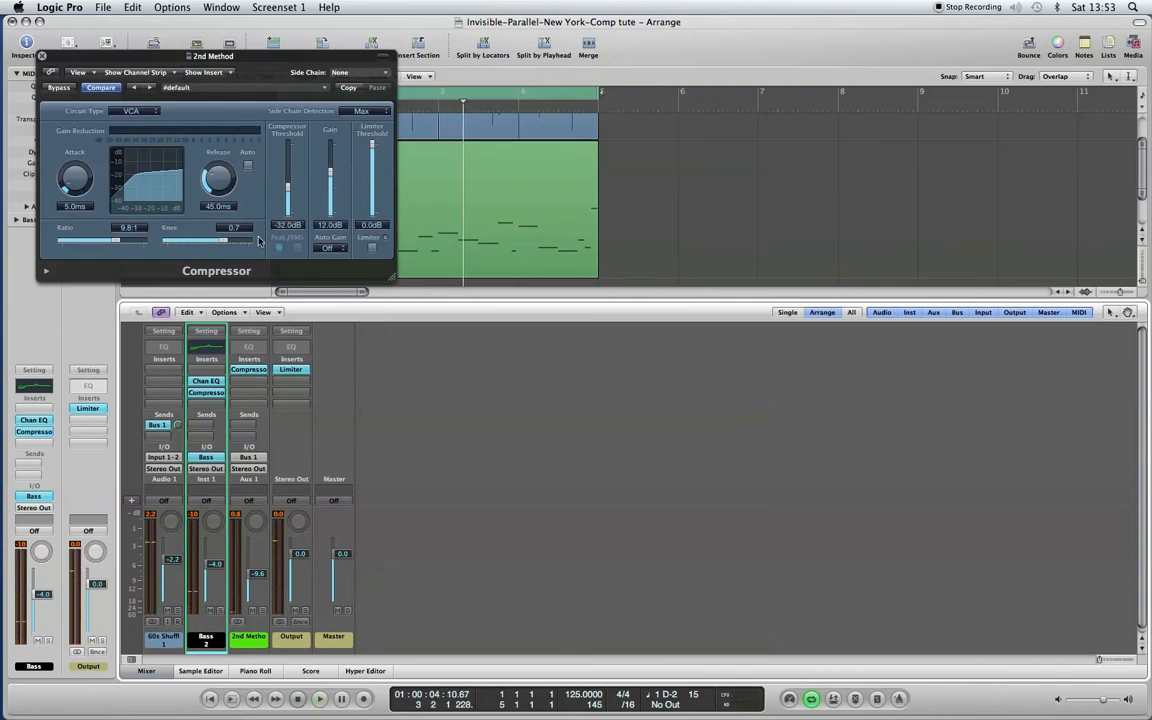
Step: Load the VCA Smashed preset from Compressor Tools into the 2nd Method compressor and start playback
{"action": "left_click", "coordinate": [266, 90]}
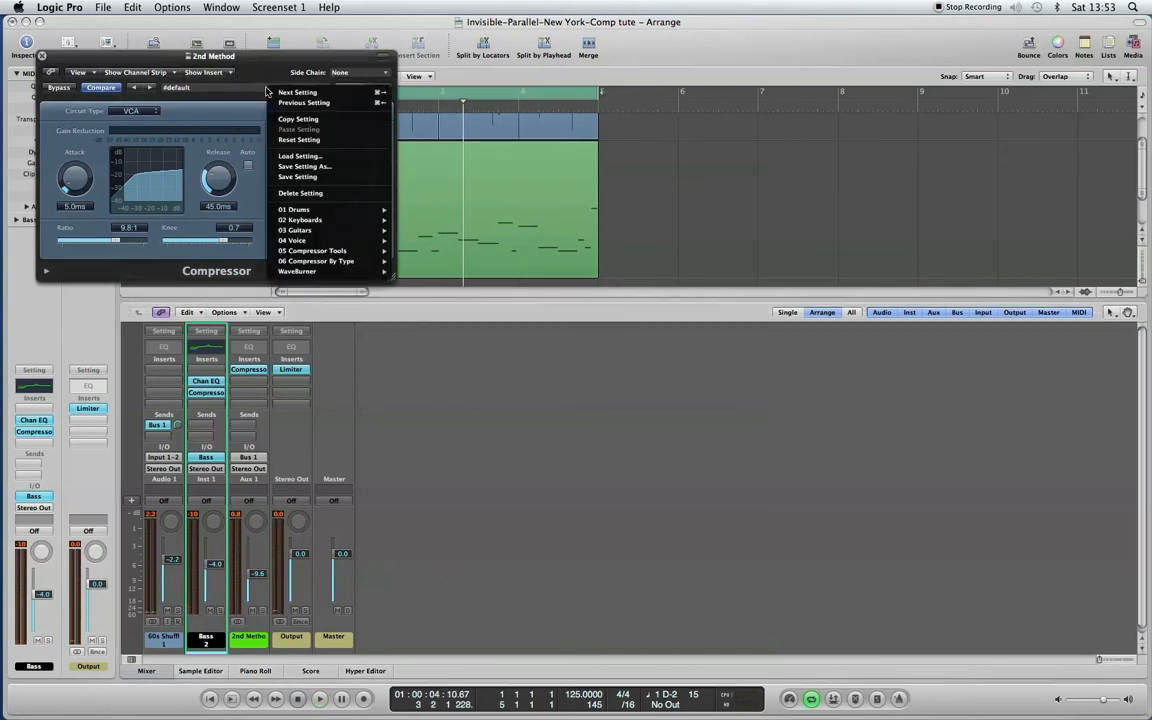
{"action": "mouse_move", "coordinate": [335, 251]}
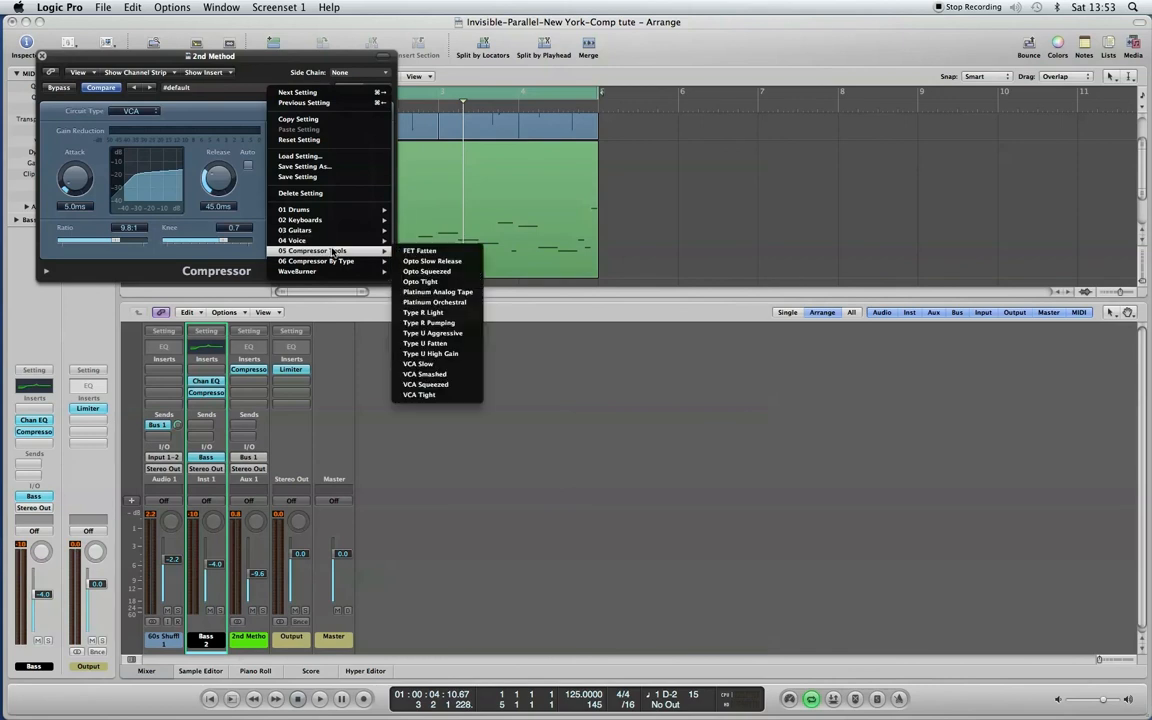
{"action": "left_click", "coordinate": [469, 377]}
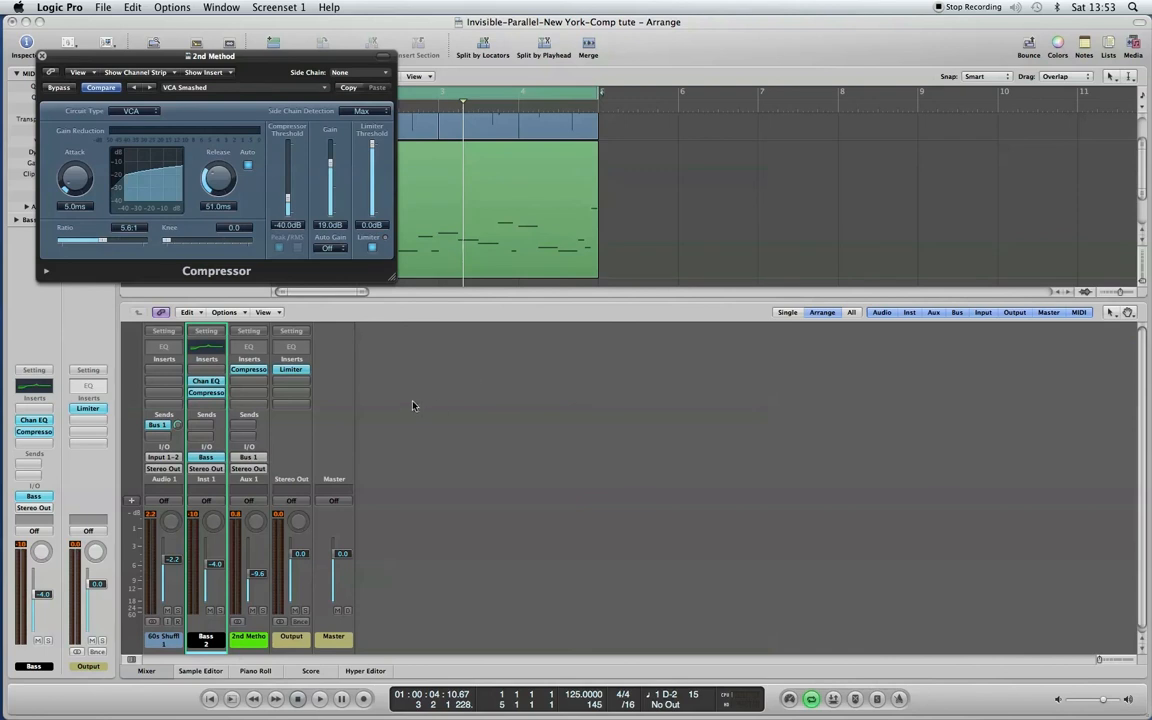
{"action": "key", "text": "space"}
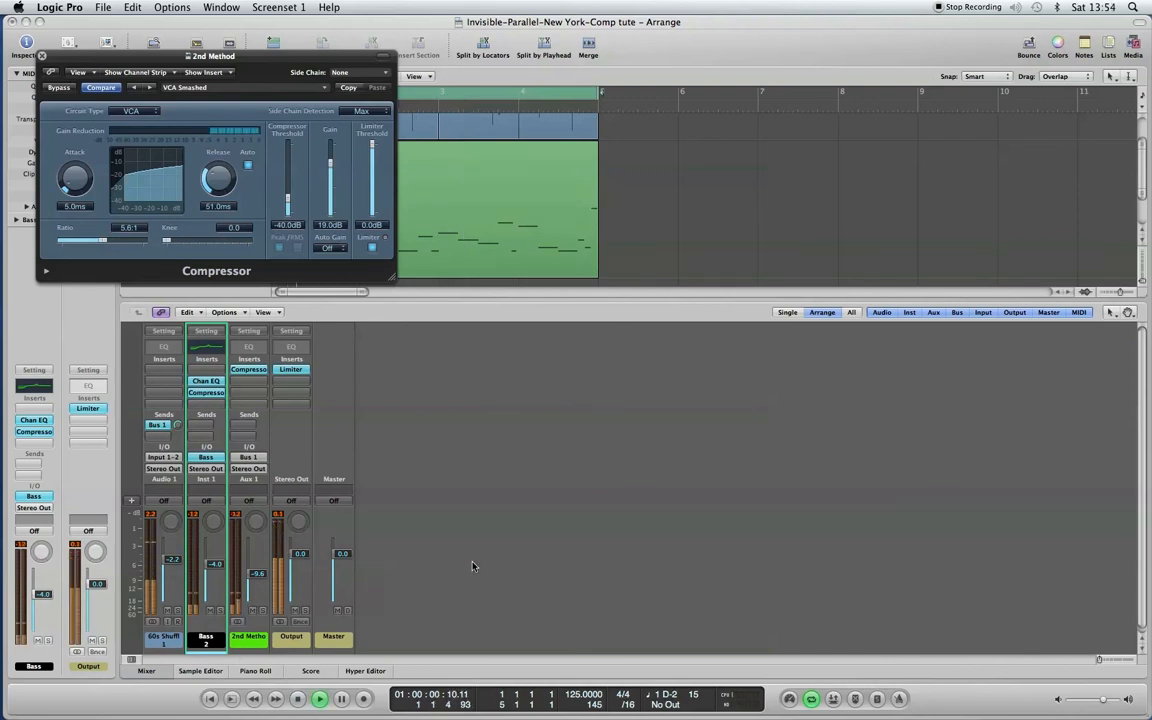
Step: Lower the 2nd Method fader to -11.6 dB and set its compressor's ratio to 6.8:1 and threshold to -36.0 dB
{"action": "left_click_drag", "start_coordinate": [264, 579], "coordinate": [260, 604]}
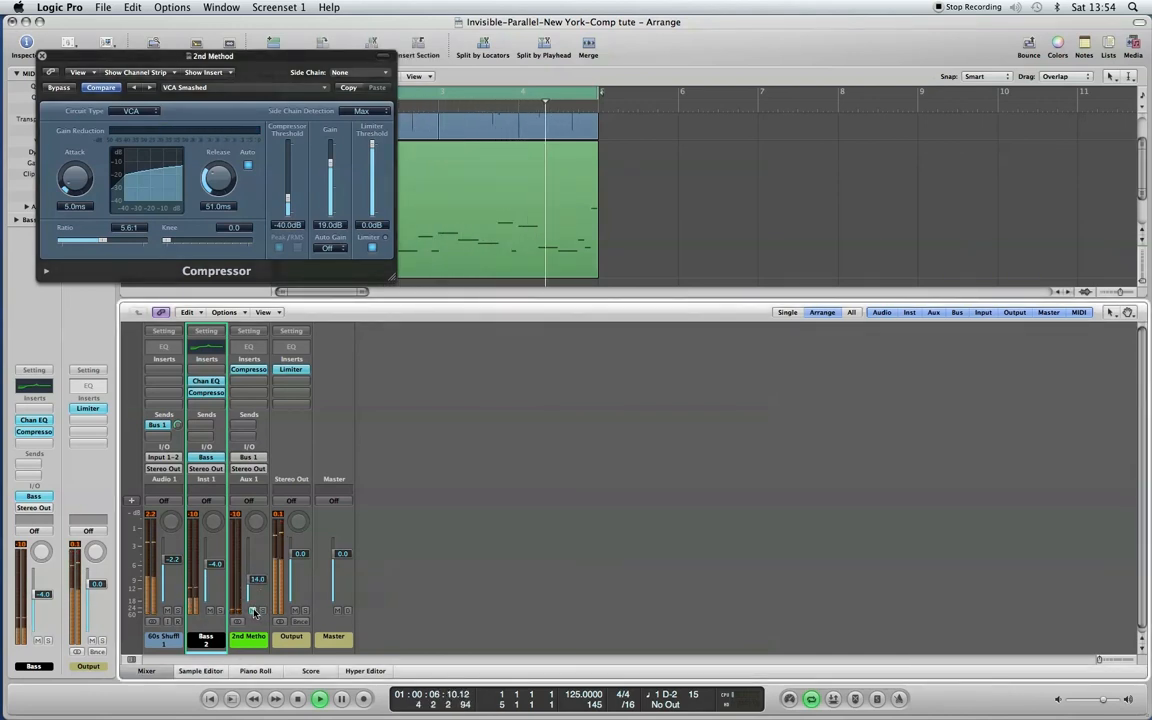
{"action": "left_click", "coordinate": [262, 610]}
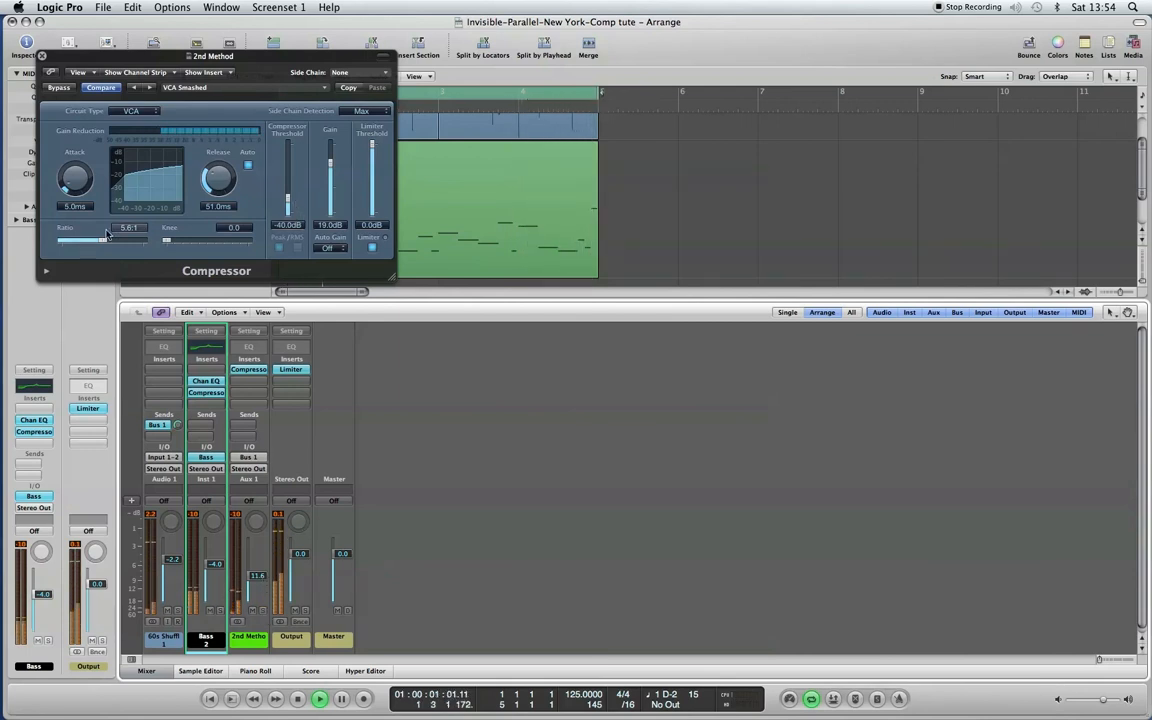
{"action": "left_click_drag", "start_coordinate": [102, 240], "coordinate": [107, 240]}
{"action": "left_click_drag", "start_coordinate": [287, 197], "coordinate": [287, 191]}
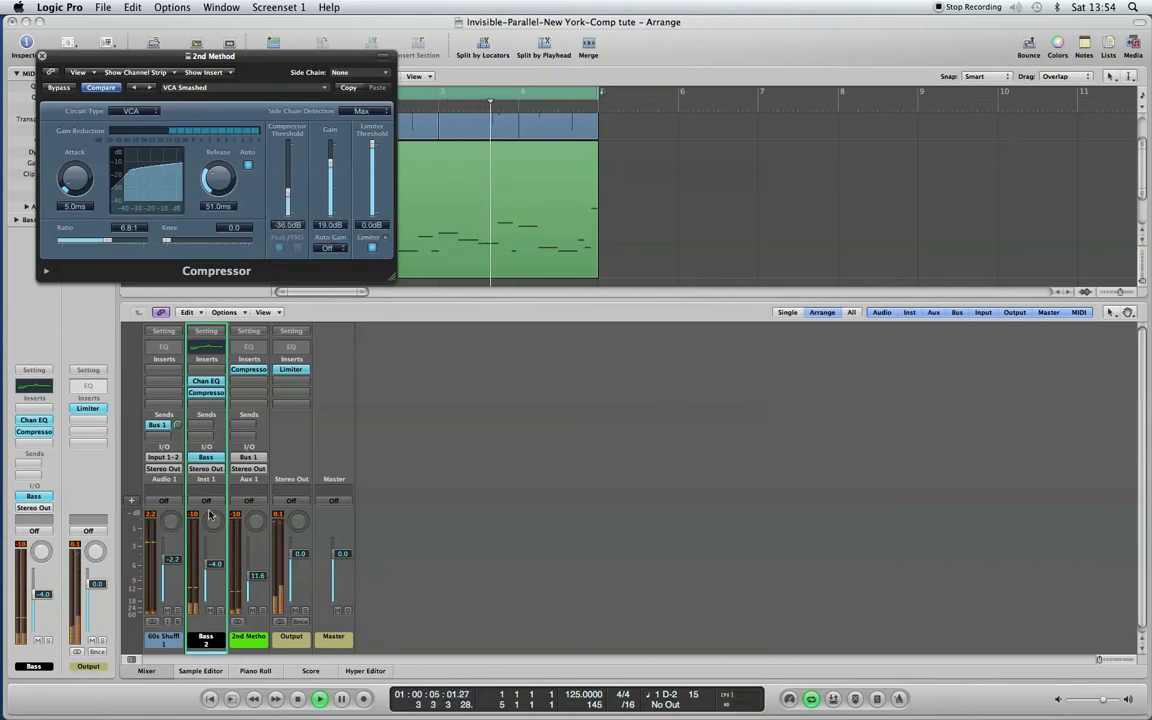
Step: Turn off the compressor's limiter, set its gain to 16.5 dB with the auxiliary soloed, and lower the unsoloed channel's fader to -13.2 dB
{"action": "left_click", "coordinate": [262, 611]}
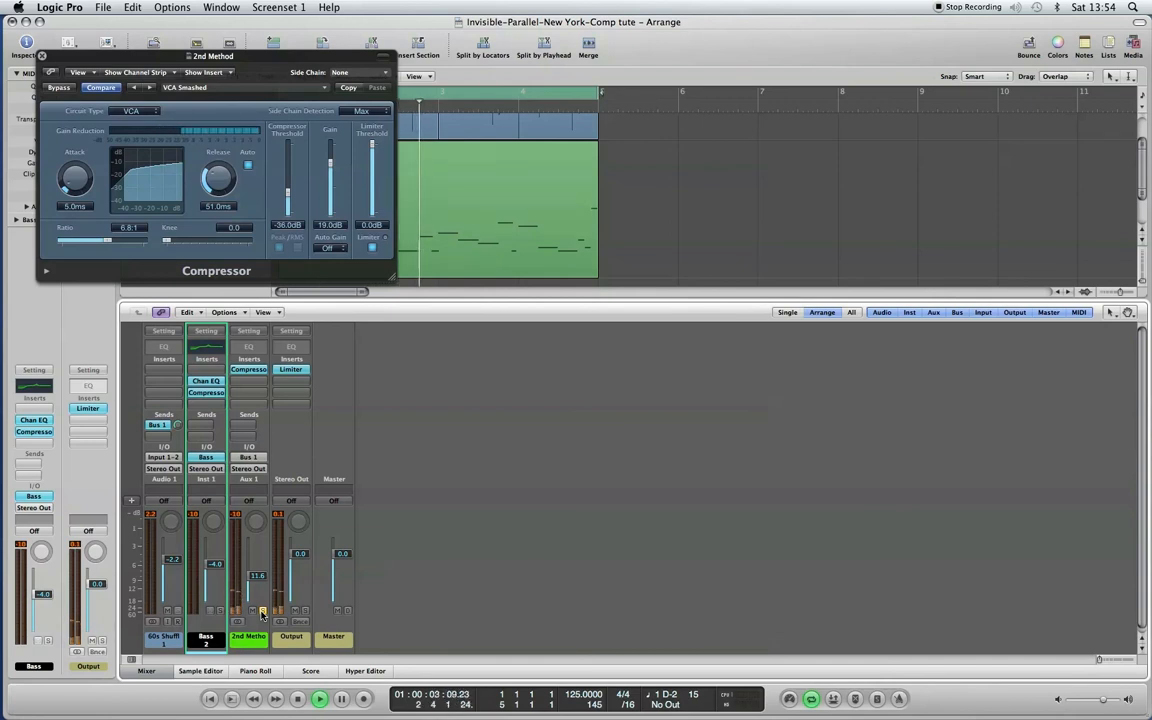
{"action": "left_click_drag", "start_coordinate": [333, 170], "coordinate": [345, 177]}
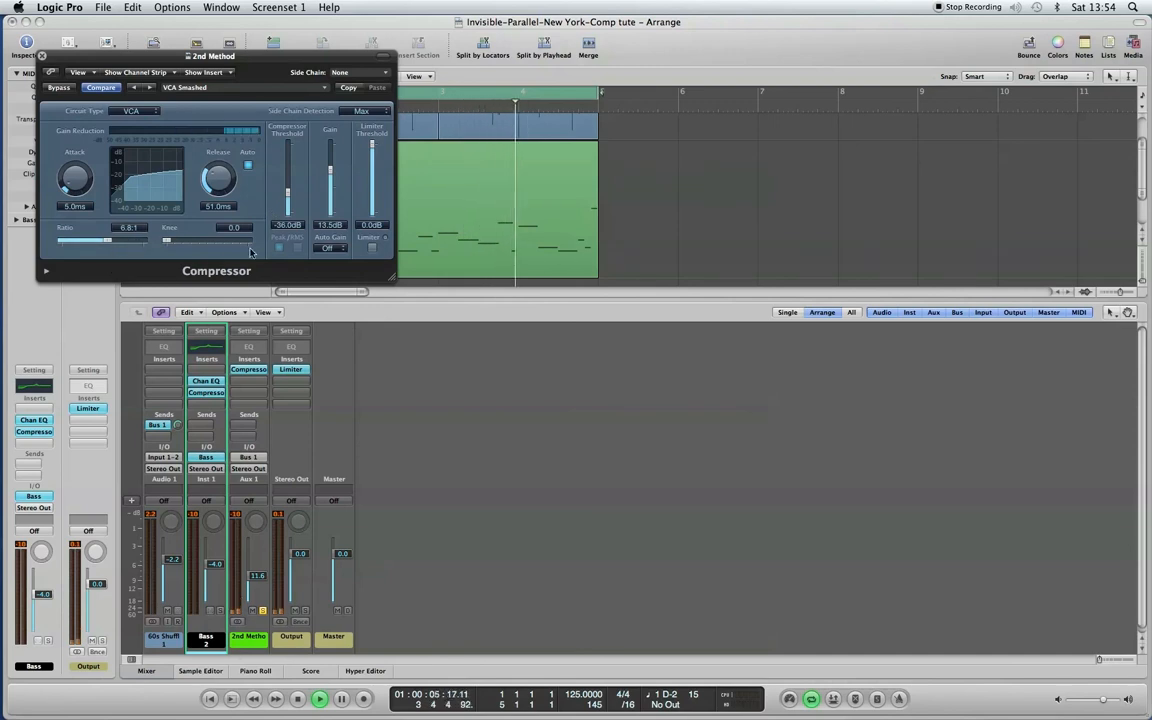
{"action": "left_click_drag", "start_coordinate": [330, 171], "coordinate": [330, 168]}
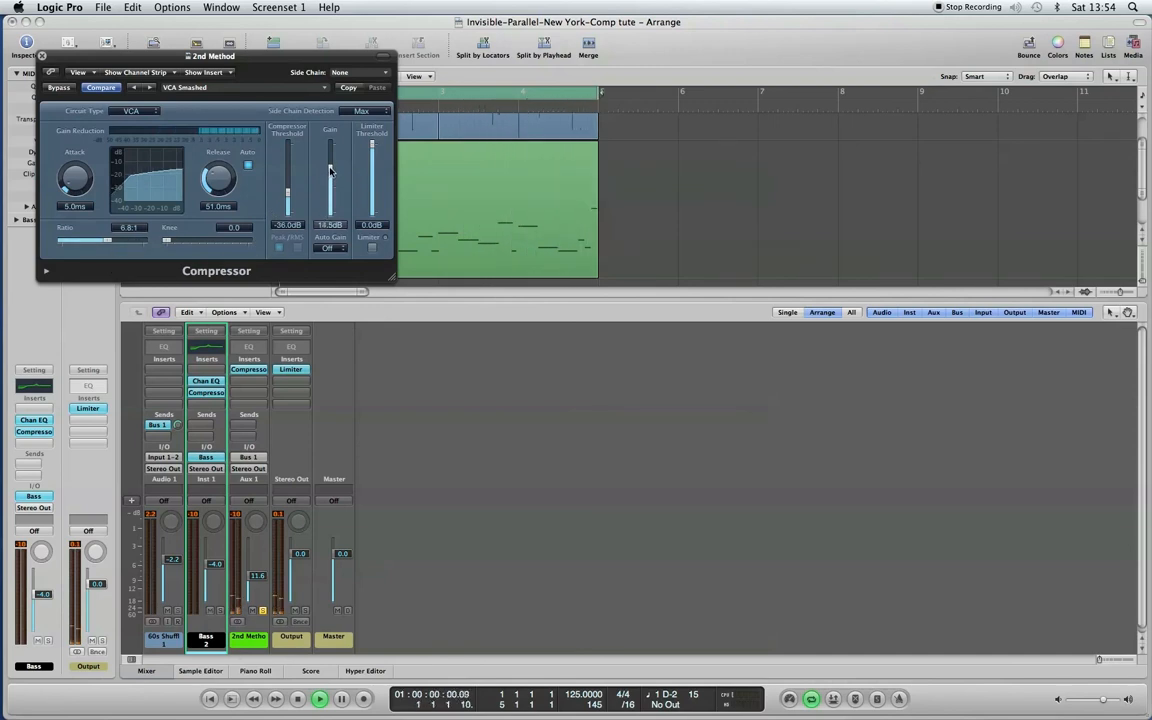
{"action": "left_click_drag", "start_coordinate": [331, 169], "coordinate": [331, 167]}
{"action": "left_click", "coordinate": [262, 612]}
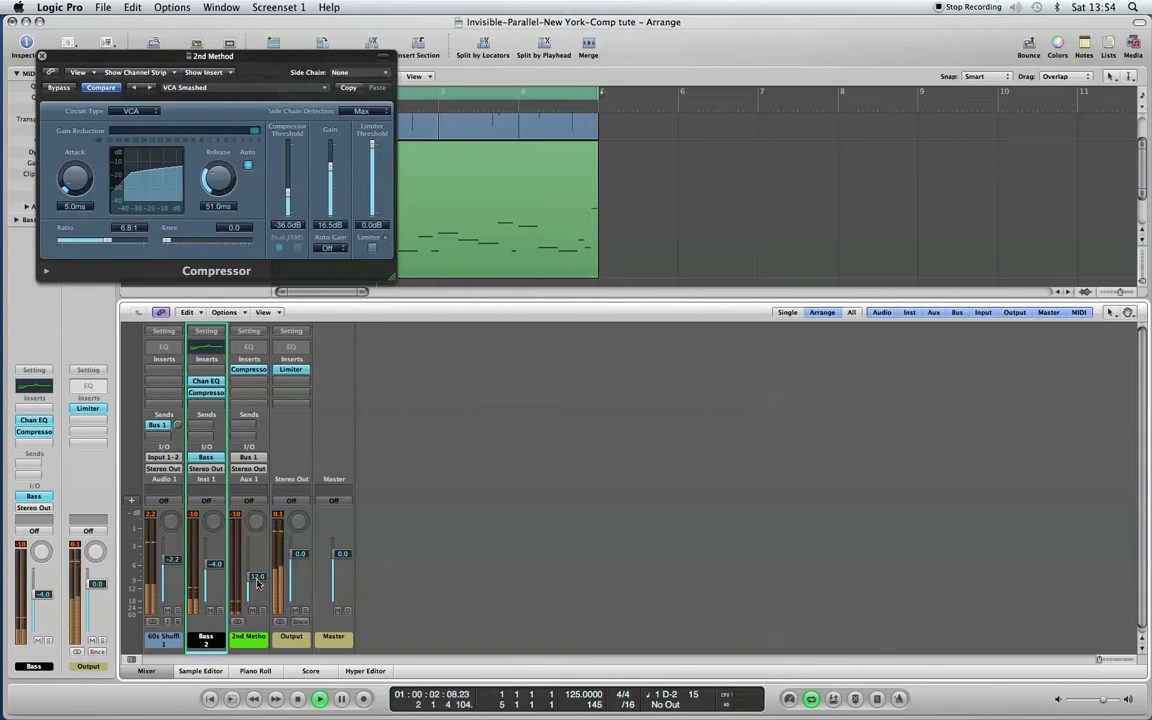
{"action": "left_click_drag", "start_coordinate": [257, 582], "coordinate": [257, 584]}
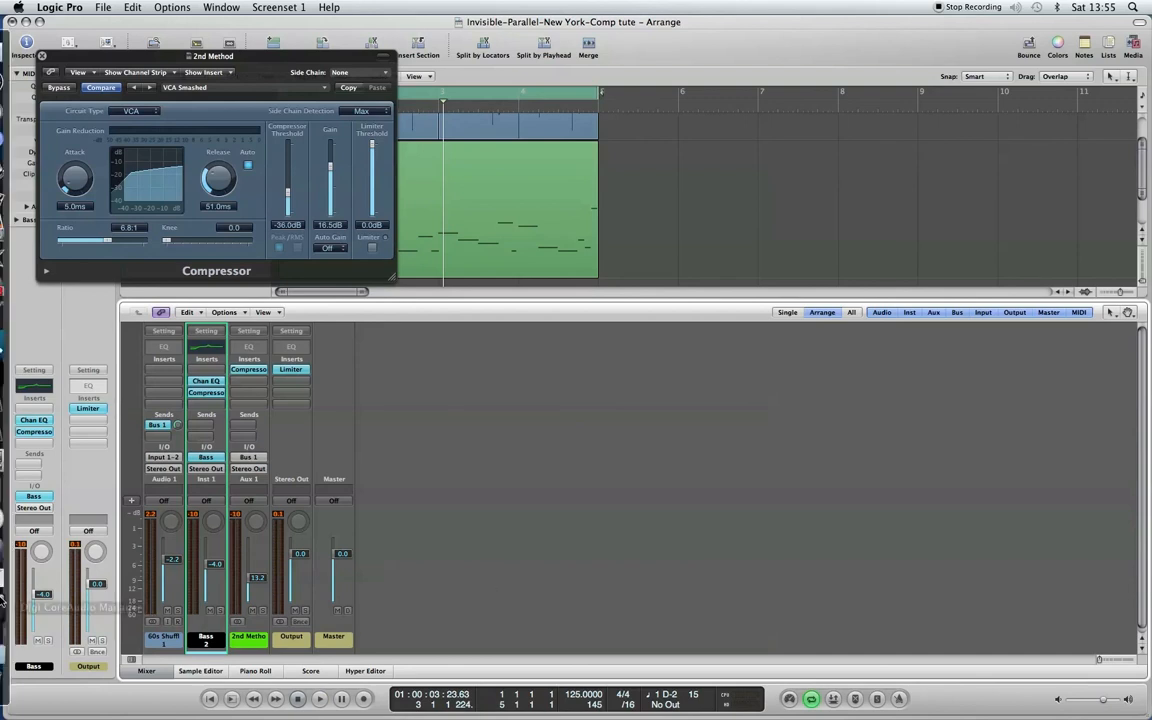
{"action": "left_click", "coordinate": [20, 545]}
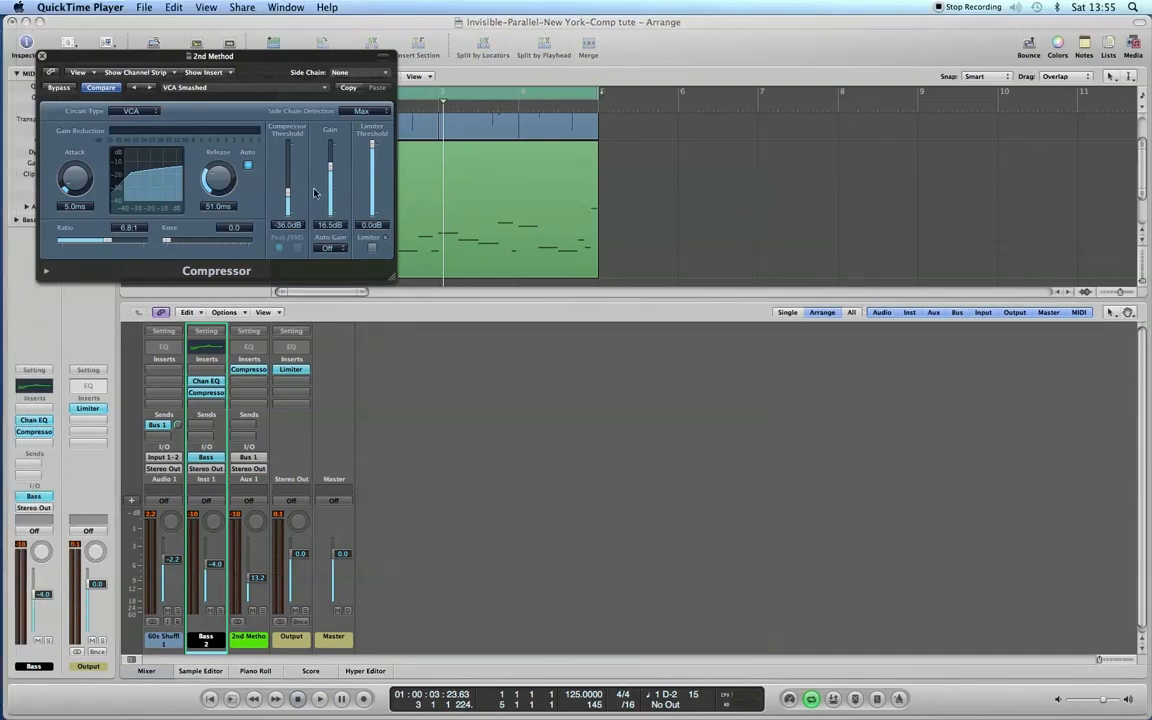